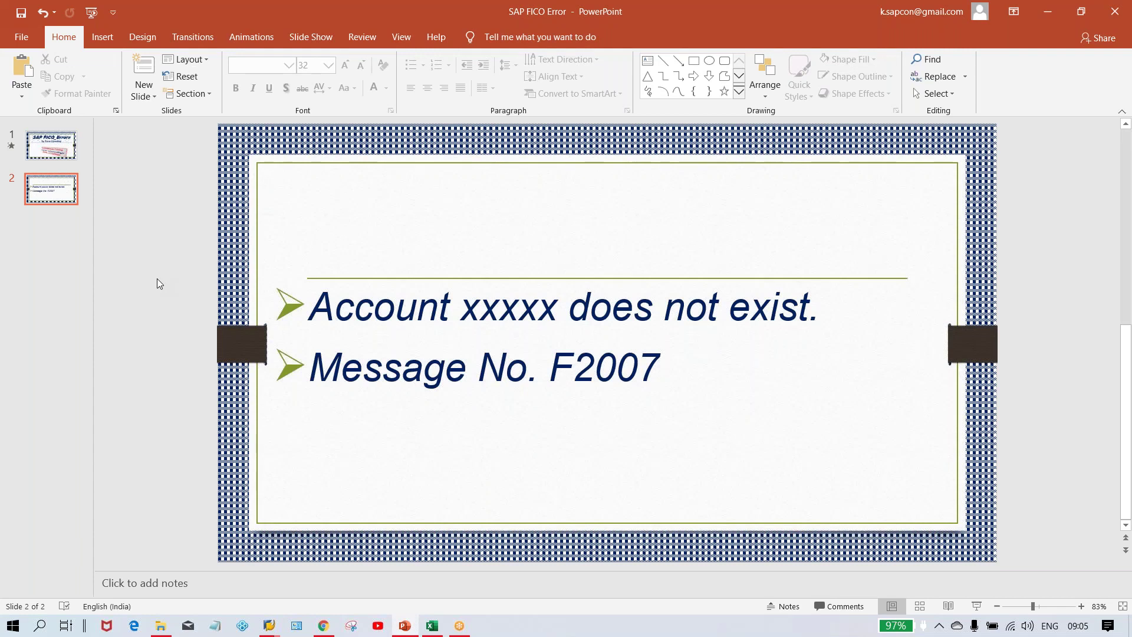
Step: Change the first bullet on slide 2 to read "Account xxxxx already exist."
left_click(653, 312)
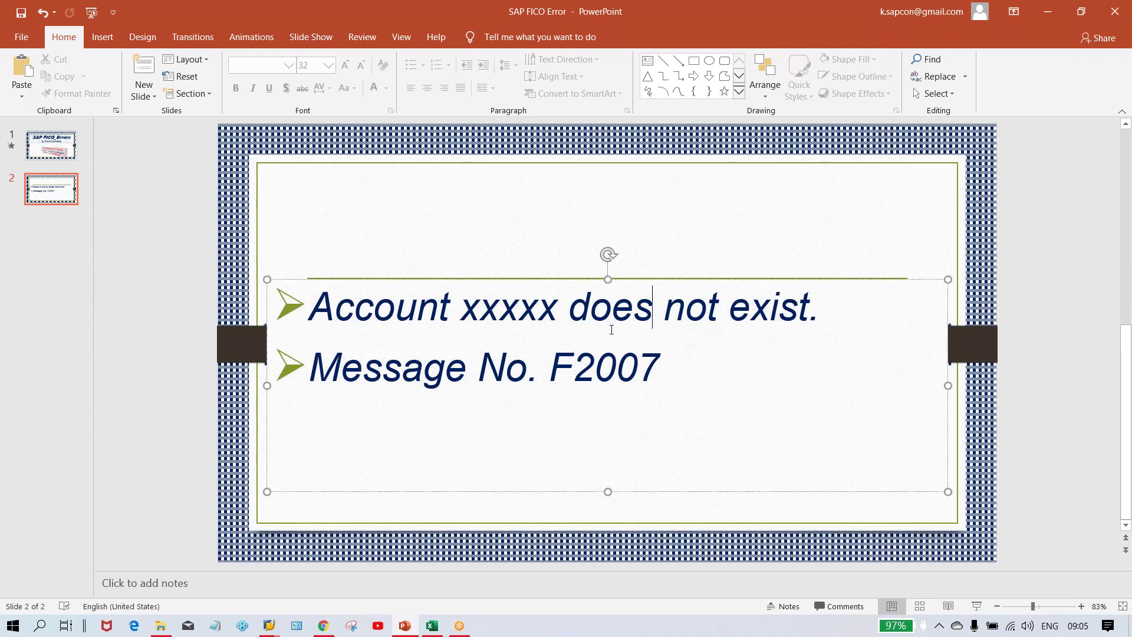
left_click(719, 308)
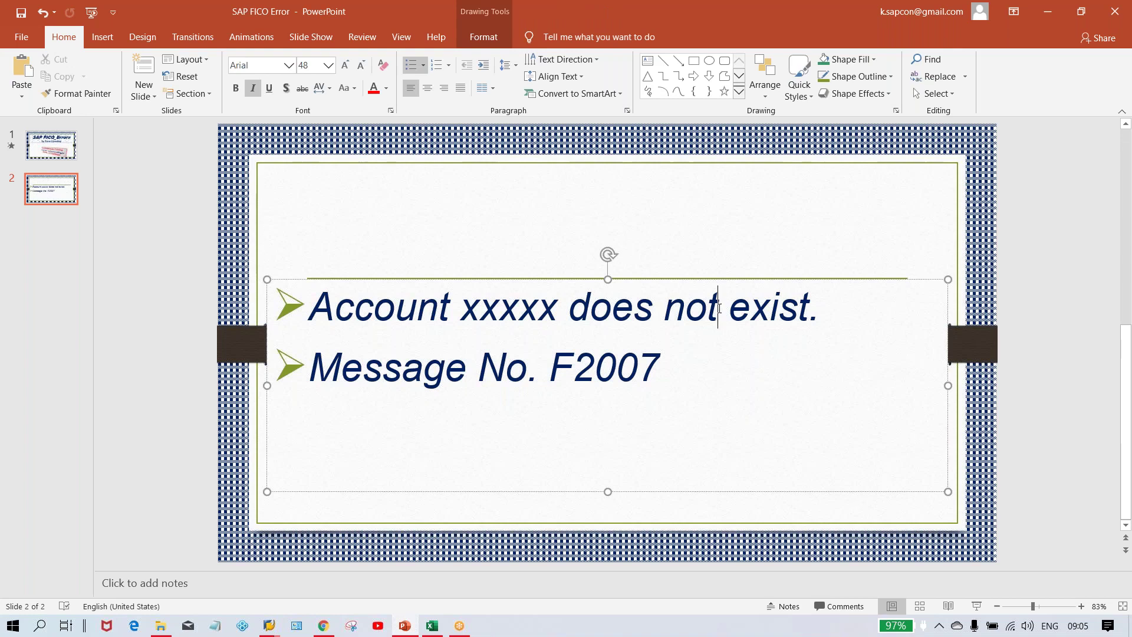
key("BackSpace")
key("BackSpace")
key("BackSpace")
key("BackSpace")
key("BackSpace")
key("BackSpace")
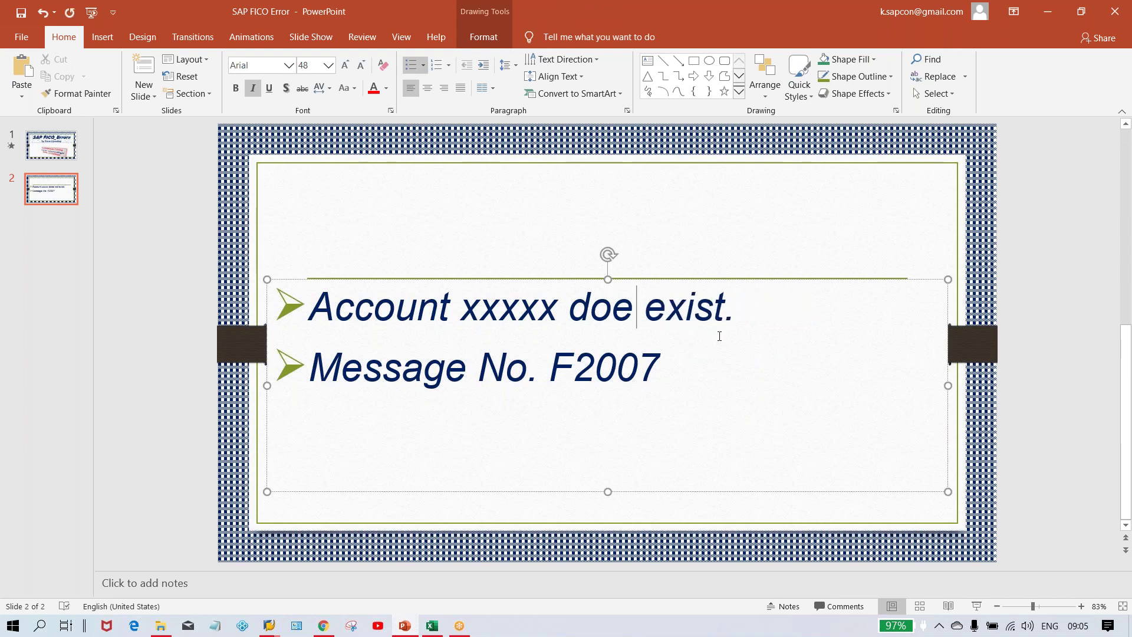
key("BackSpace")
key("BackSpace")
type("ale")
key("BackSpace")
type("ready")
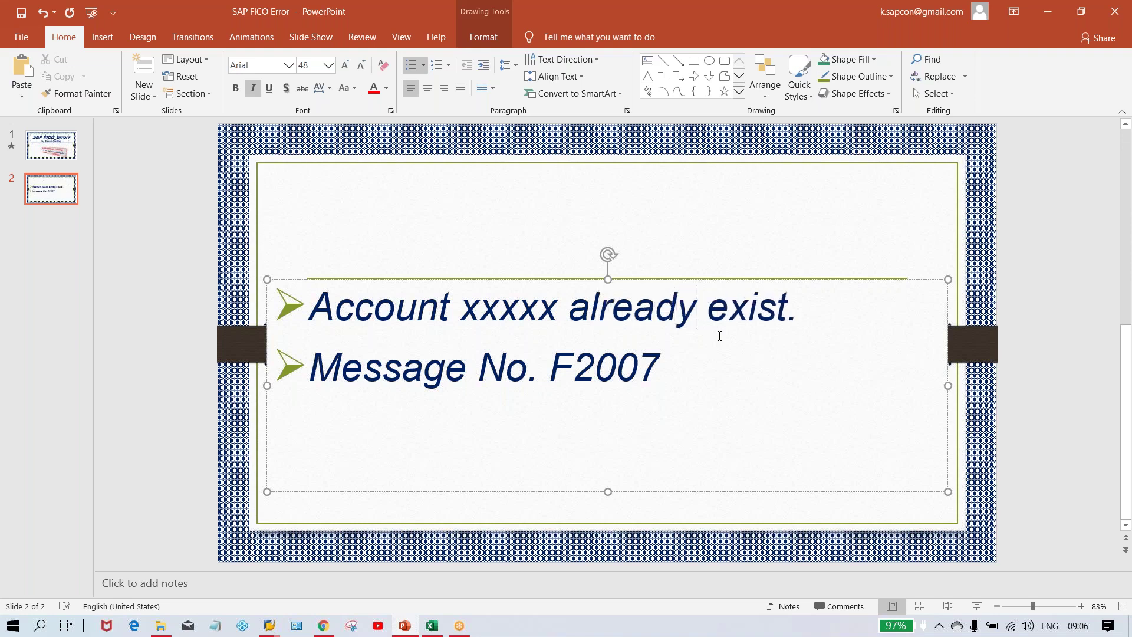
left_click(177, 378)
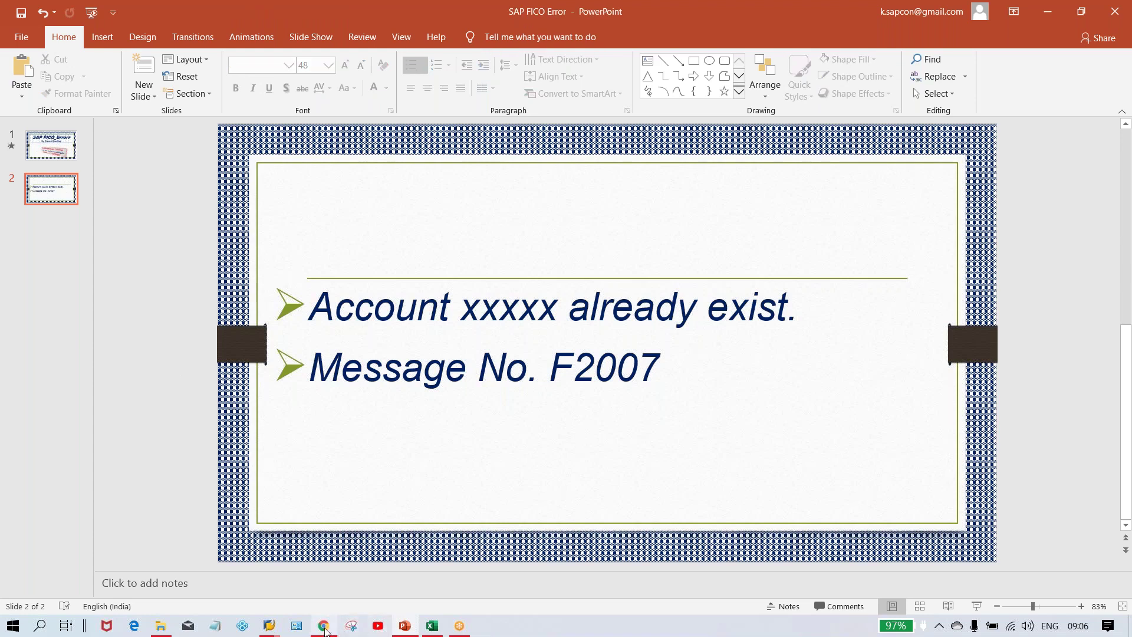
Step: Switch to WhatsApp in Chrome and enlarge the shared photo to read the error in the customer creation dialog
mouse_move(325, 629)
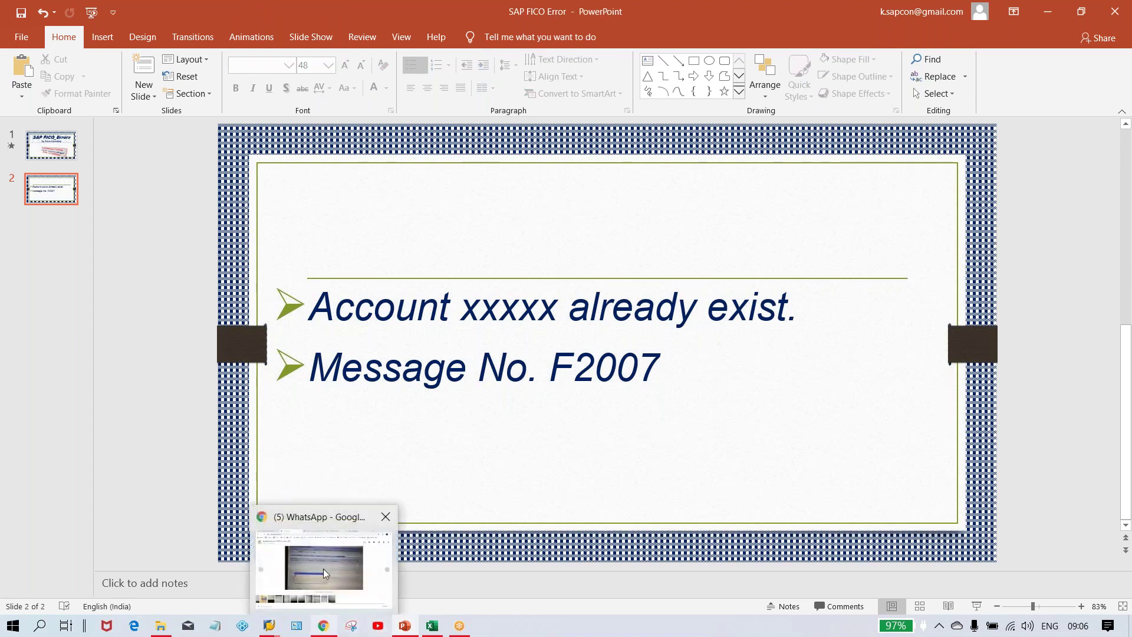
left_click(323, 568)
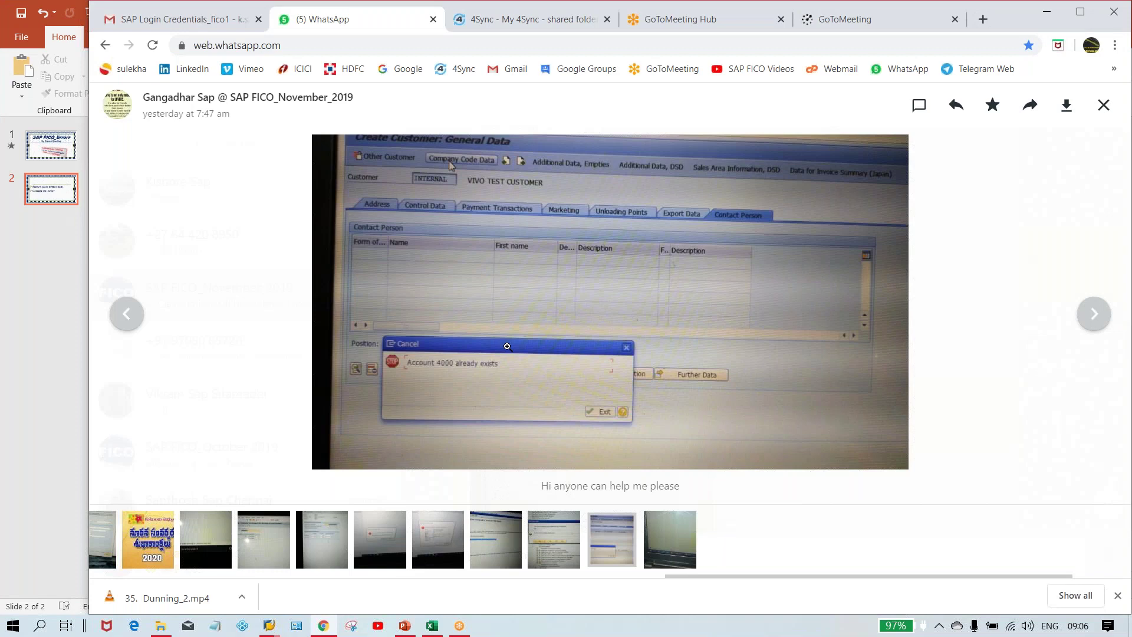
left_click(461, 382)
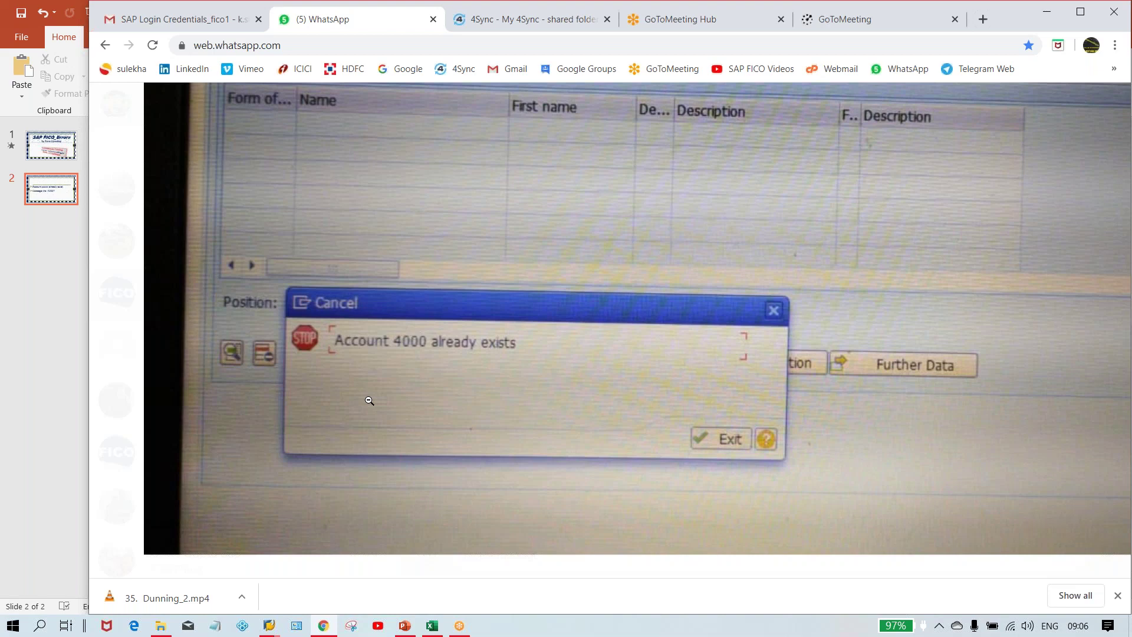
left_click(506, 372)
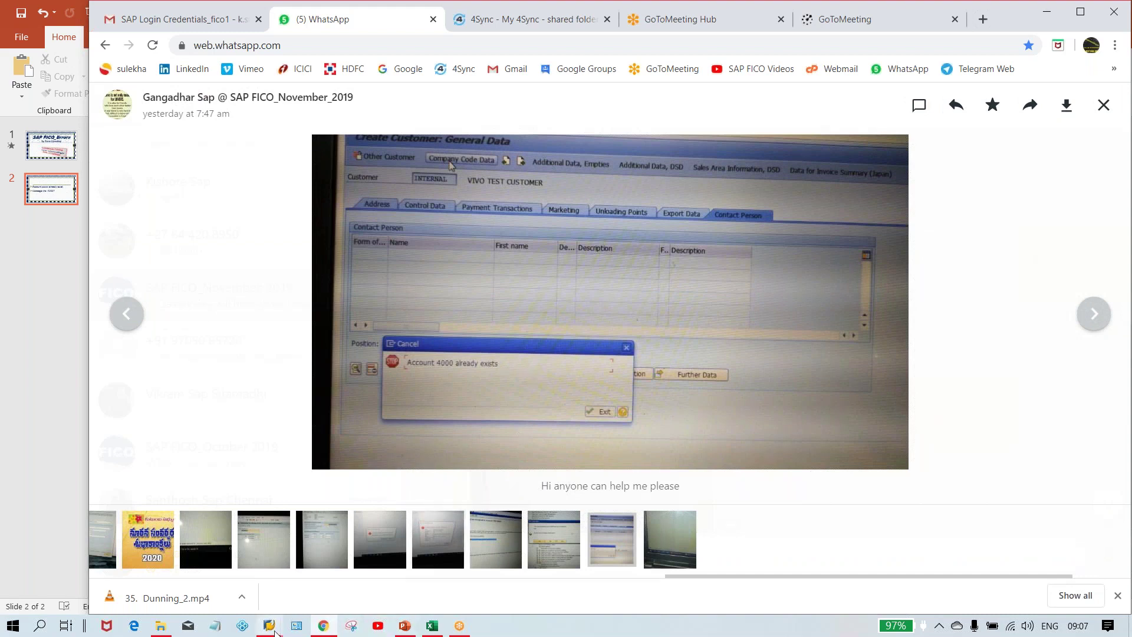
Step: Switch to an SAP Easy Access session and start the customer creation transaction XD01
mouse_move(275, 632)
left_click(233, 586)
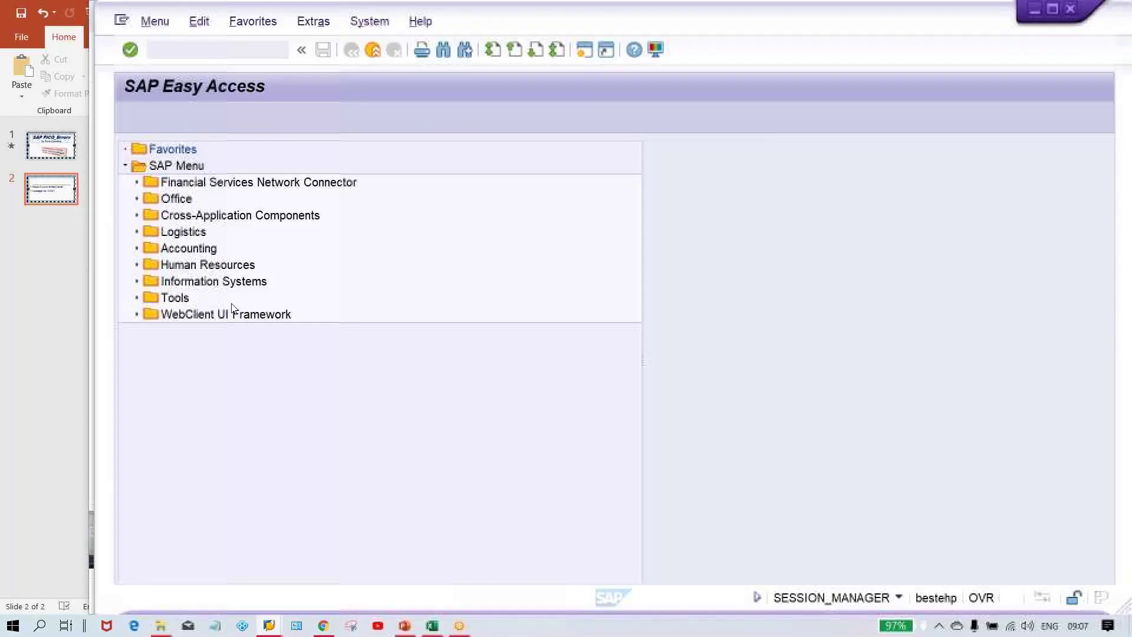
type("xd")
key("BackSpace")
key("BackSpace")
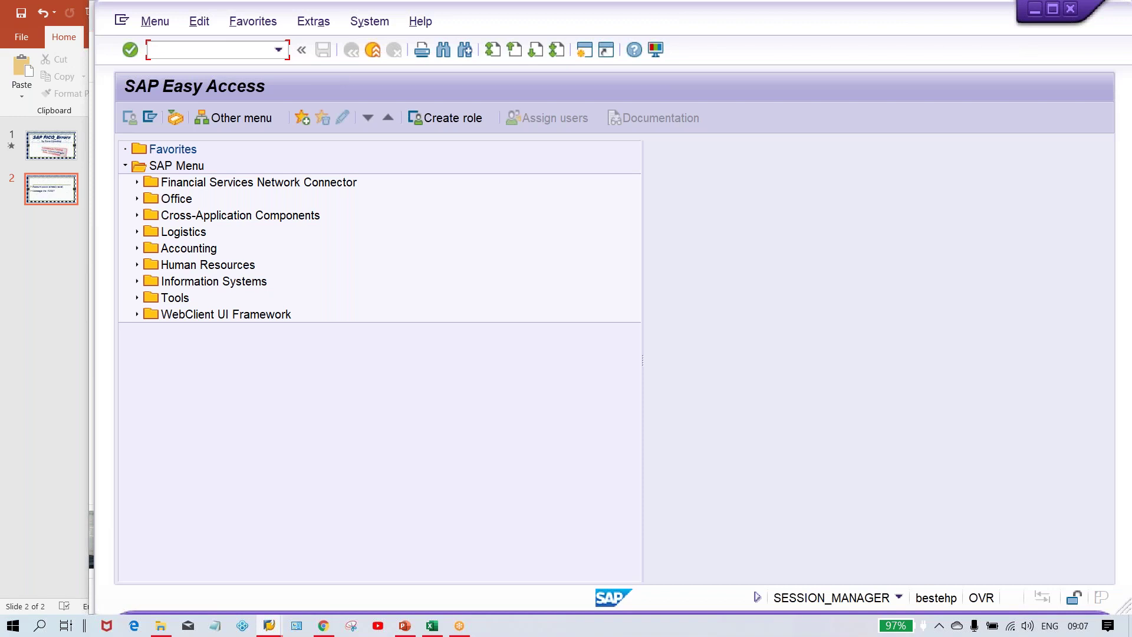
type("XD01")
key("Return")
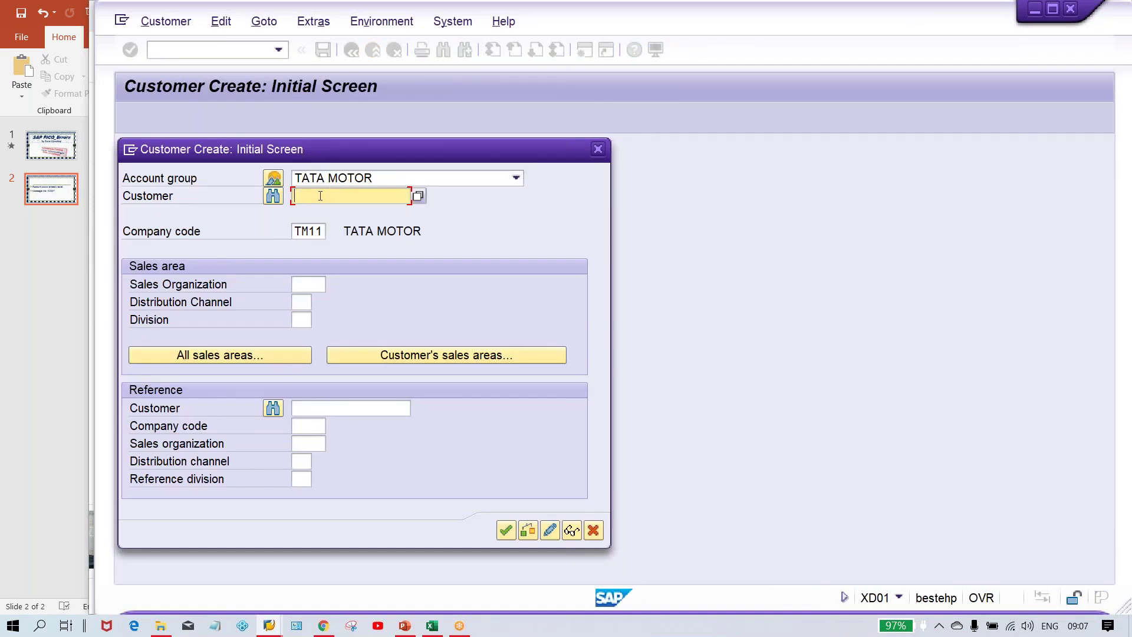
Step: Choose account group TM11 from the account groups and number ranges list, and continue to the new customer's general data
left_click(275, 178)
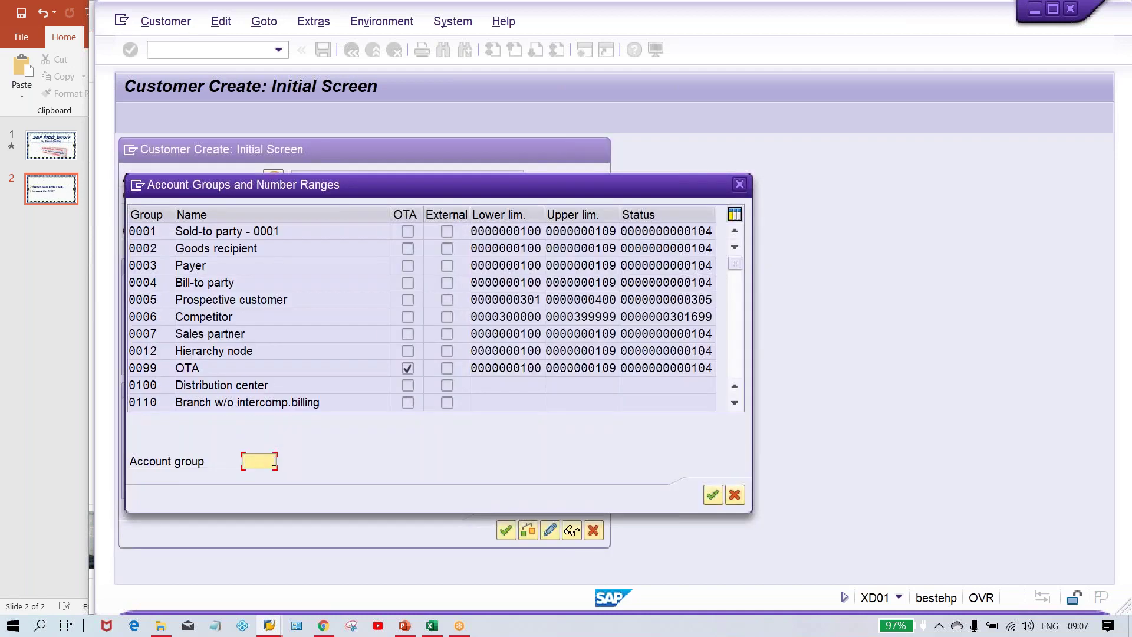
type("TM11")
key("Return")
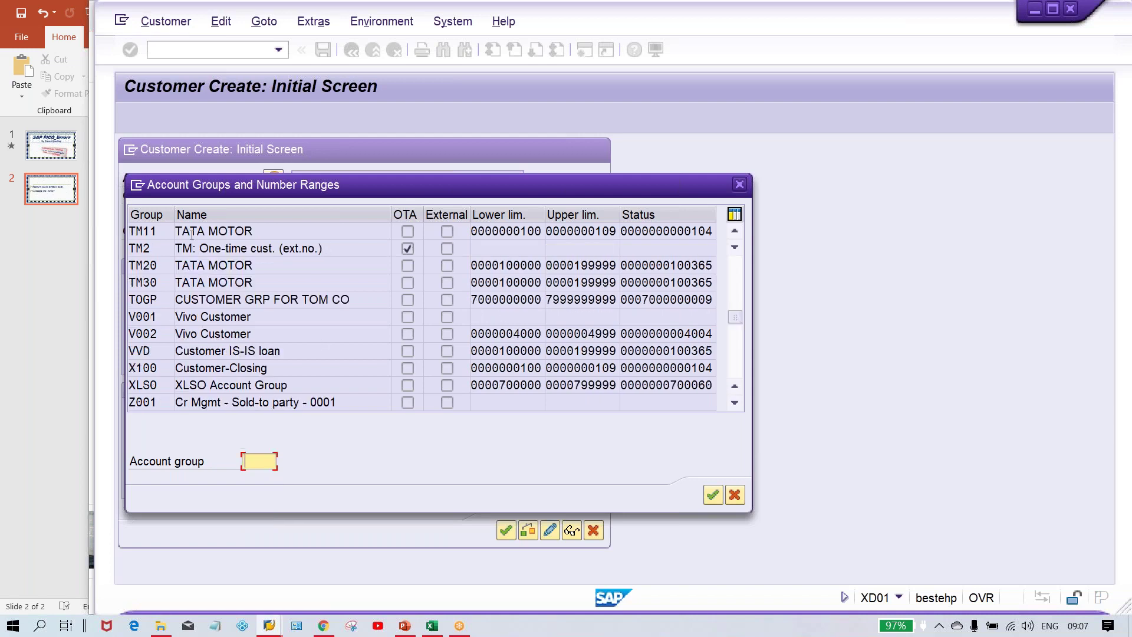
double_click(283, 232)
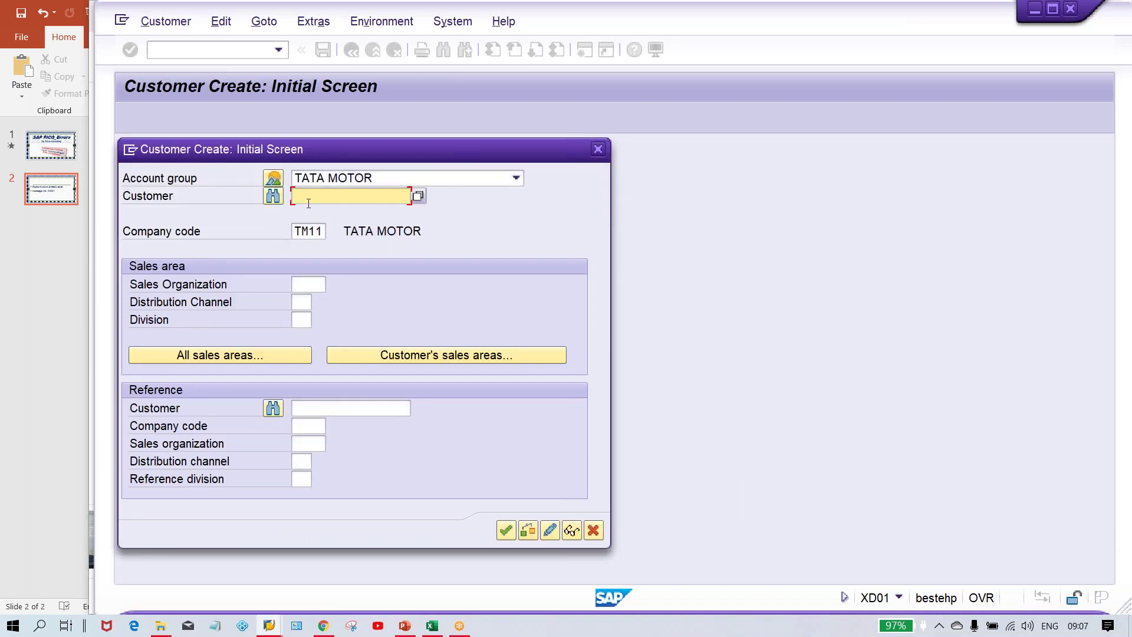
left_click(351, 178)
left_click(350, 178)
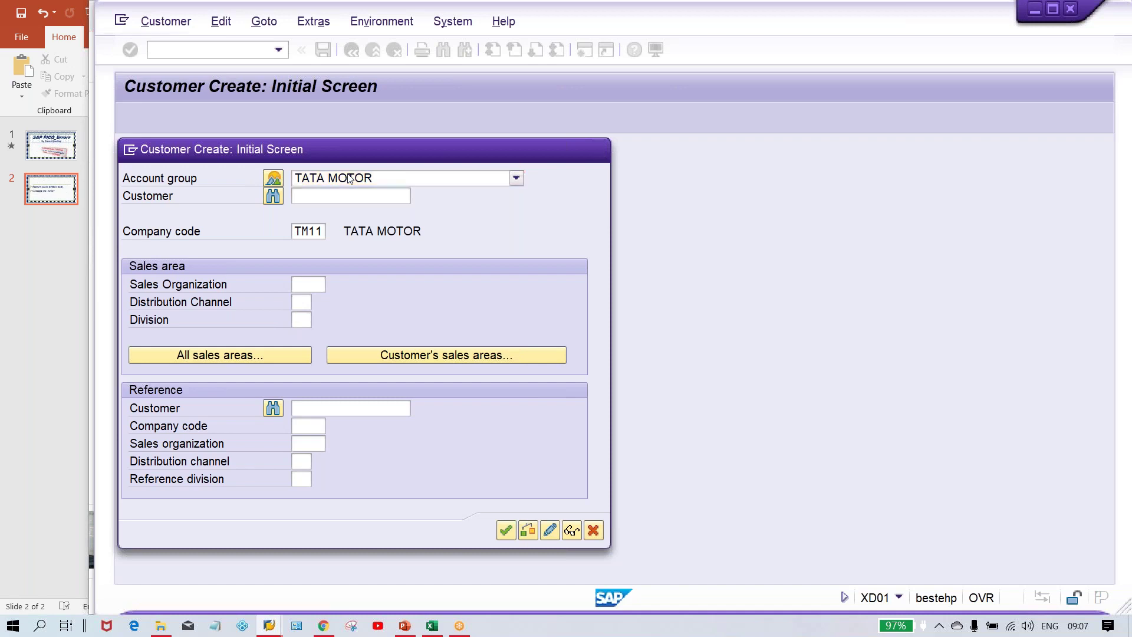
key("Return")
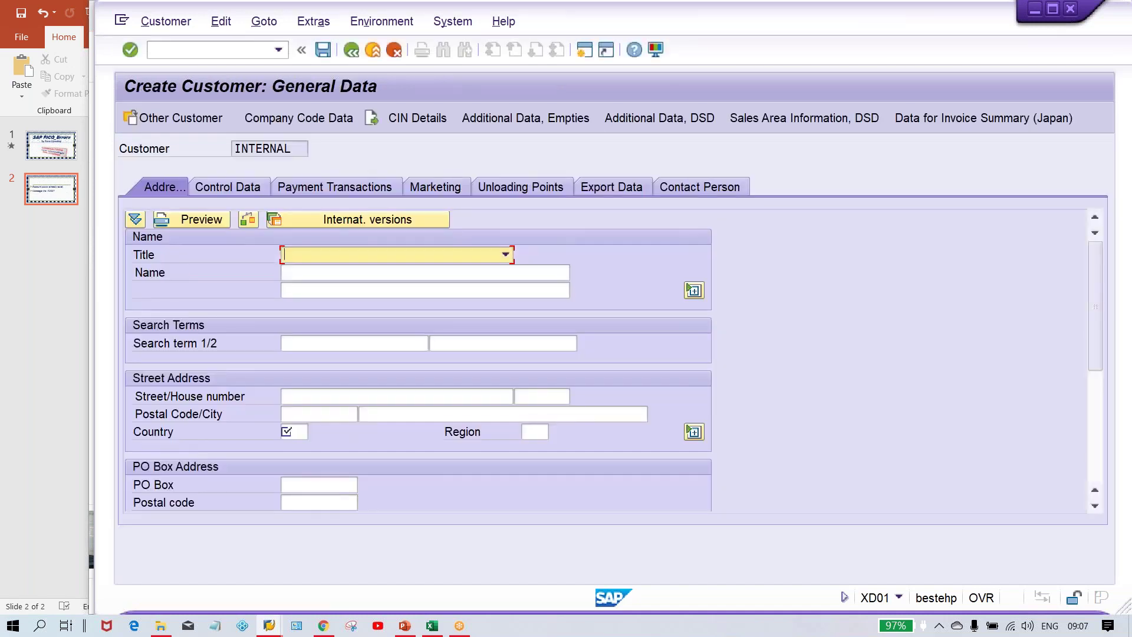
left_click(424, 273)
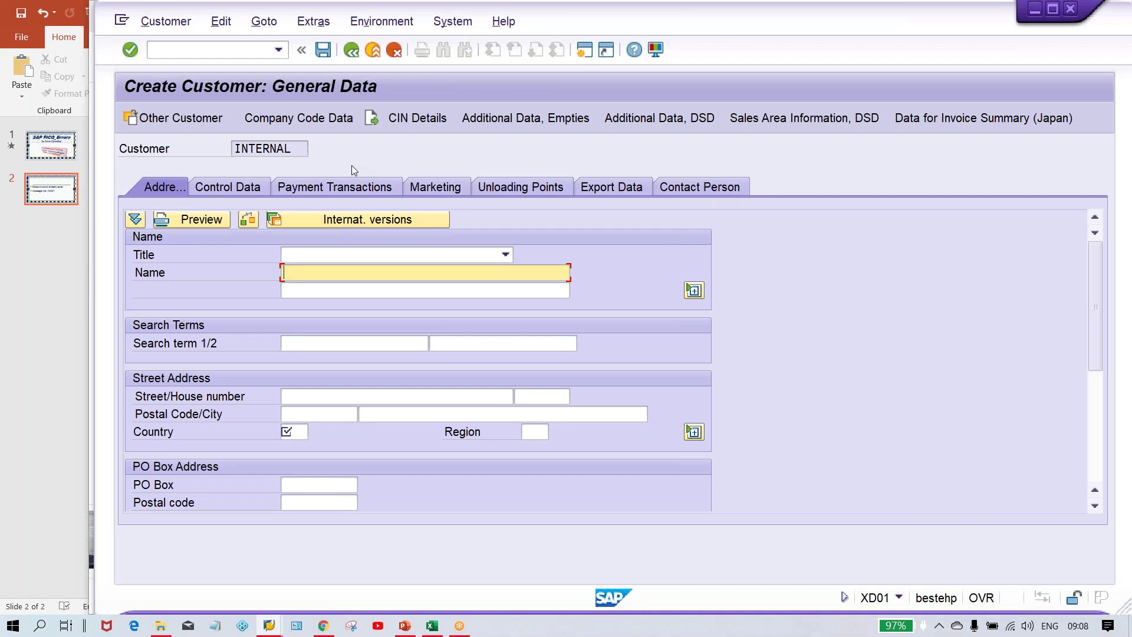
Step: Return to the WhatsApp photo in Chrome and examine the error dialog again at enlarged size
left_click(324, 626)
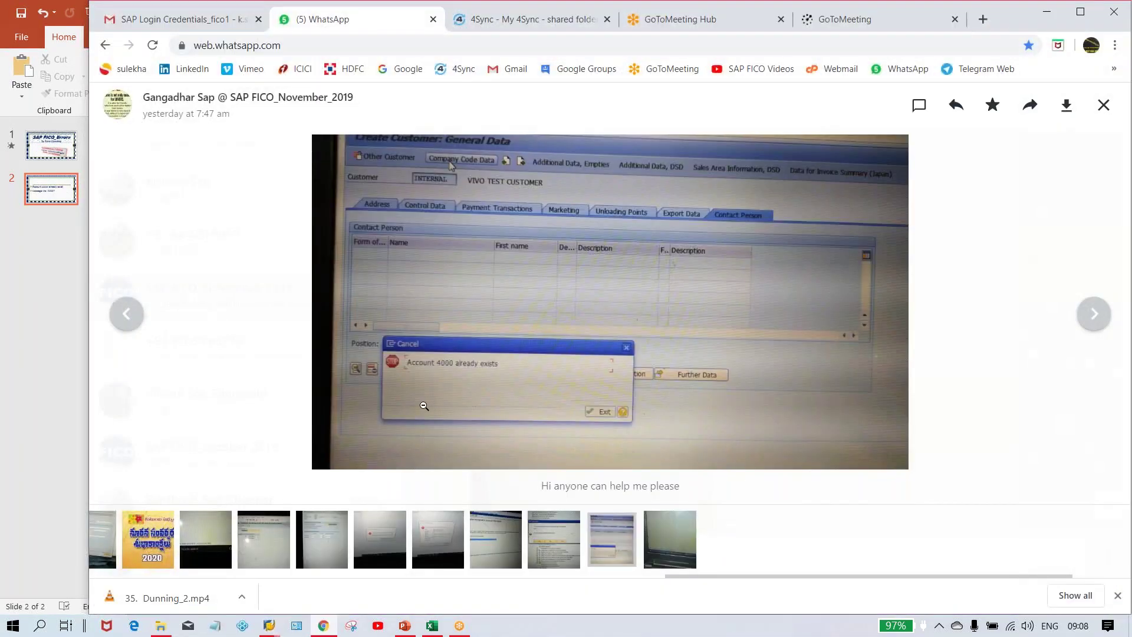
left_click(424, 405)
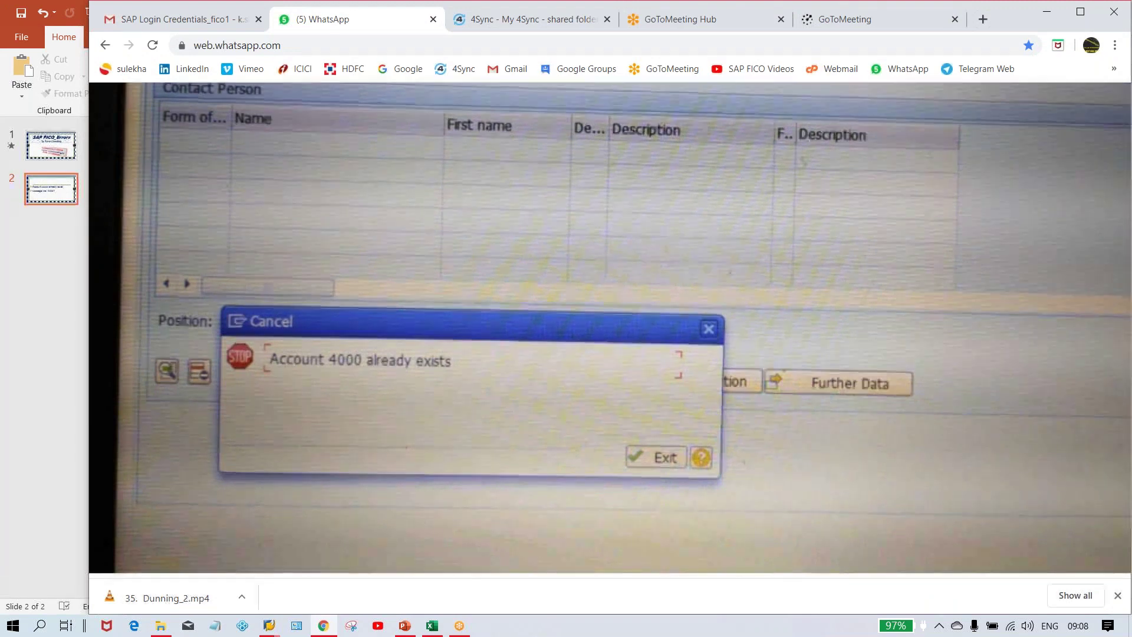
left_click(489, 383)
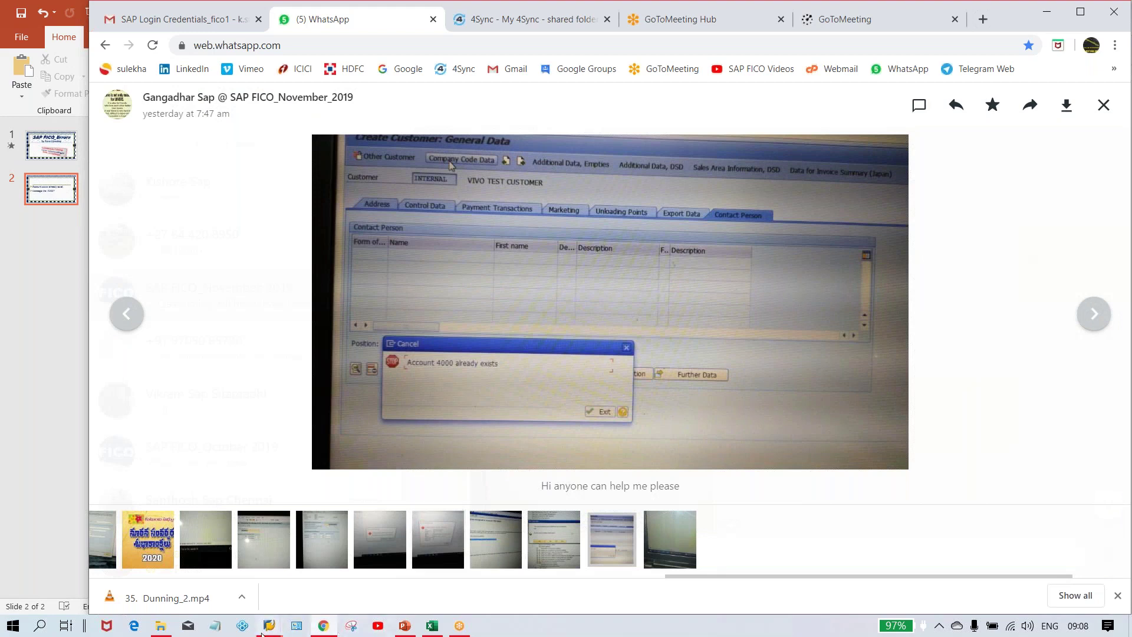
Step: Switch to a second SAP Easy Access session and open the customer account groups overview with transaction OBD2
mouse_move(265, 627)
left_click(212, 548)
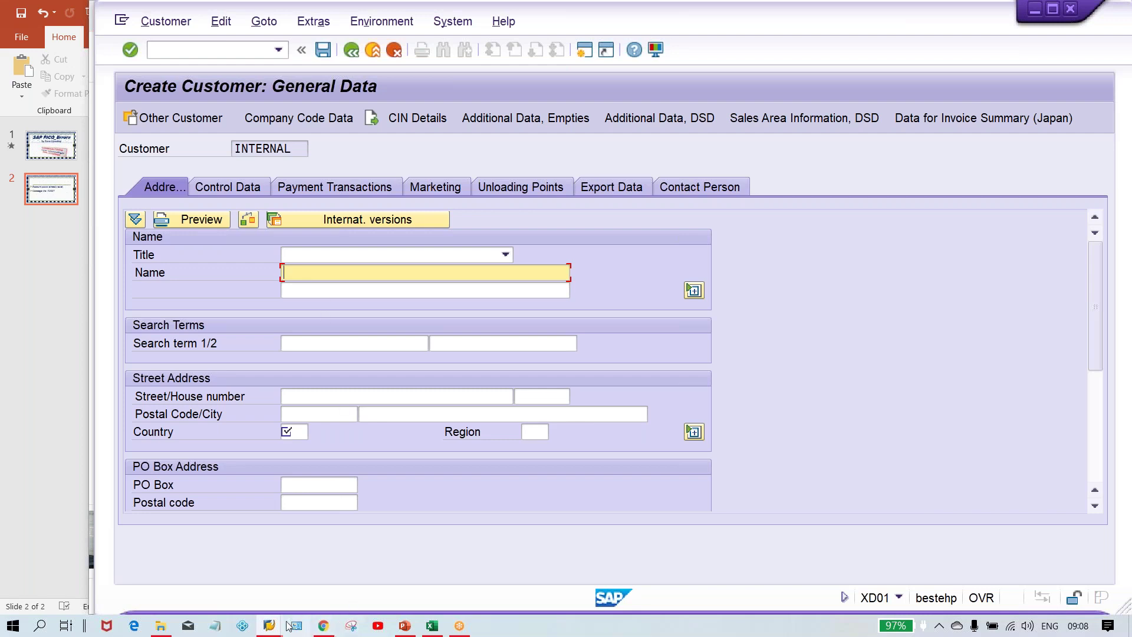
mouse_move(274, 626)
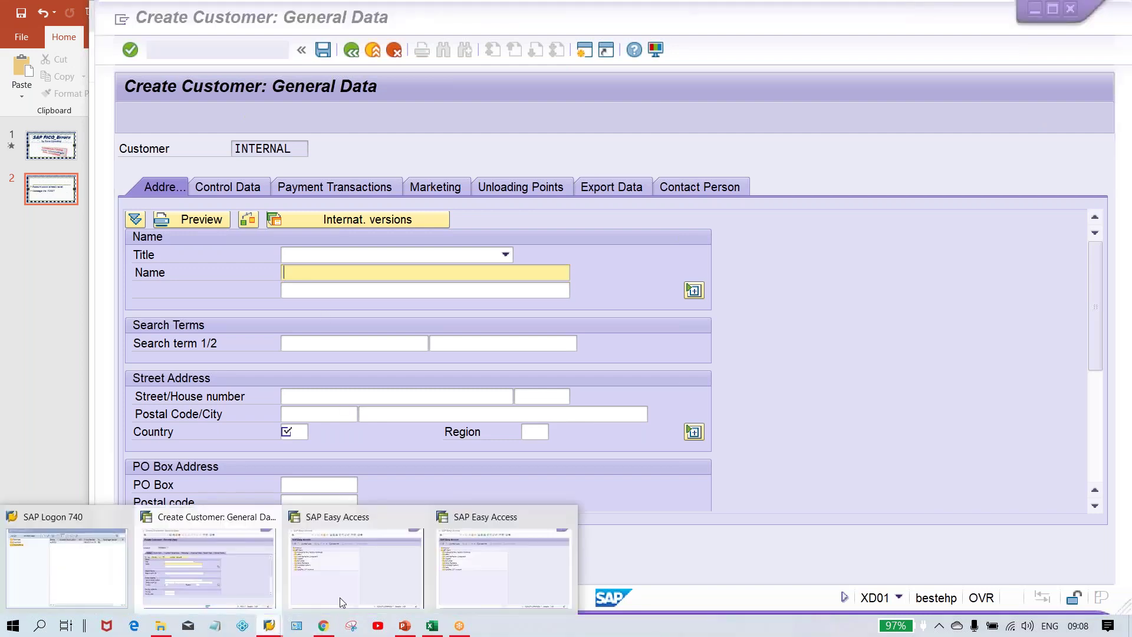
left_click(377, 592)
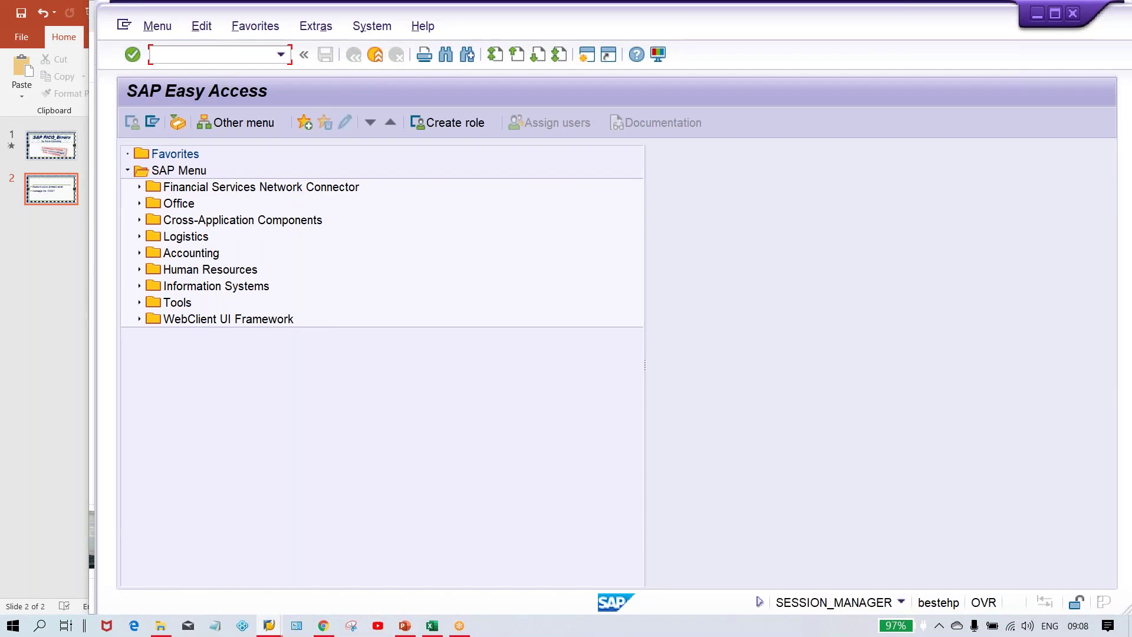
type("OBD2")
key("Return")
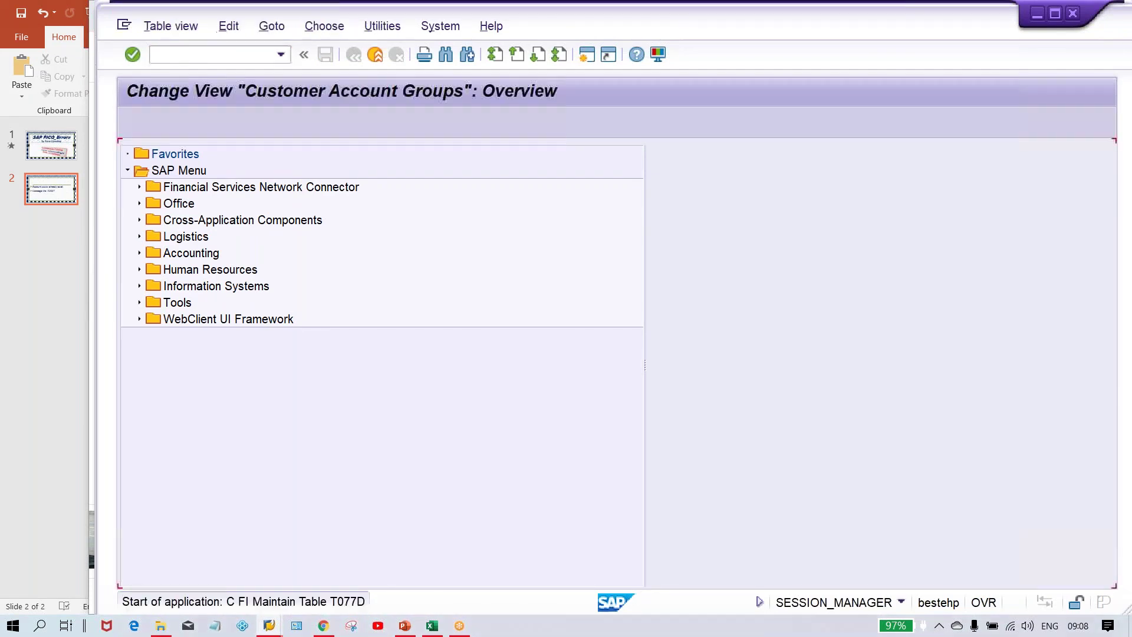
left_click(343, 508)
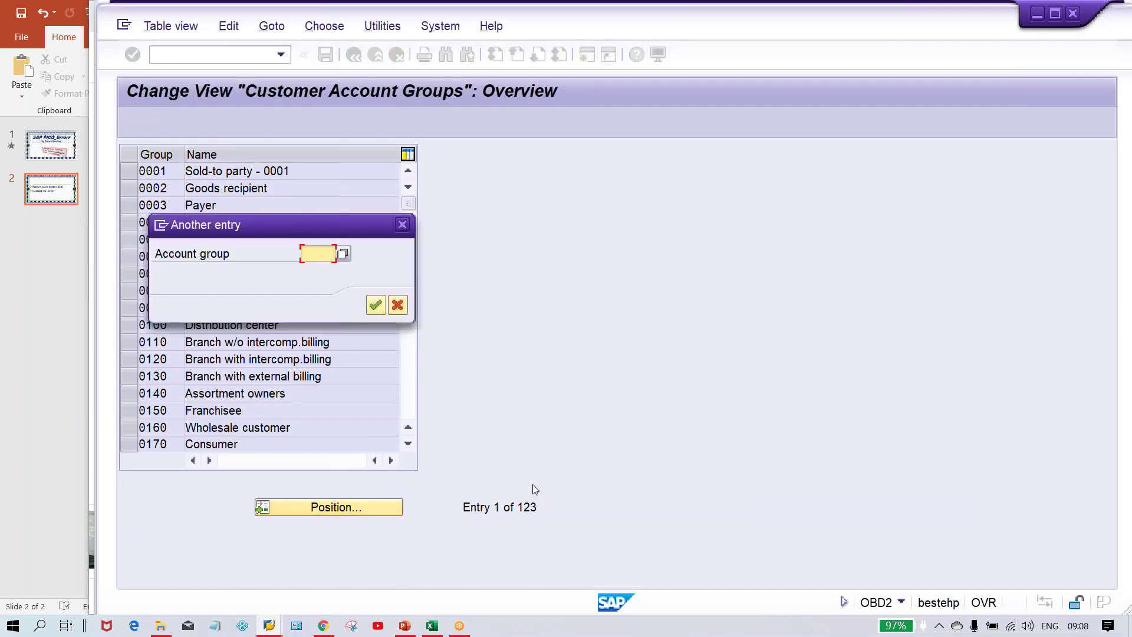
key("Return")
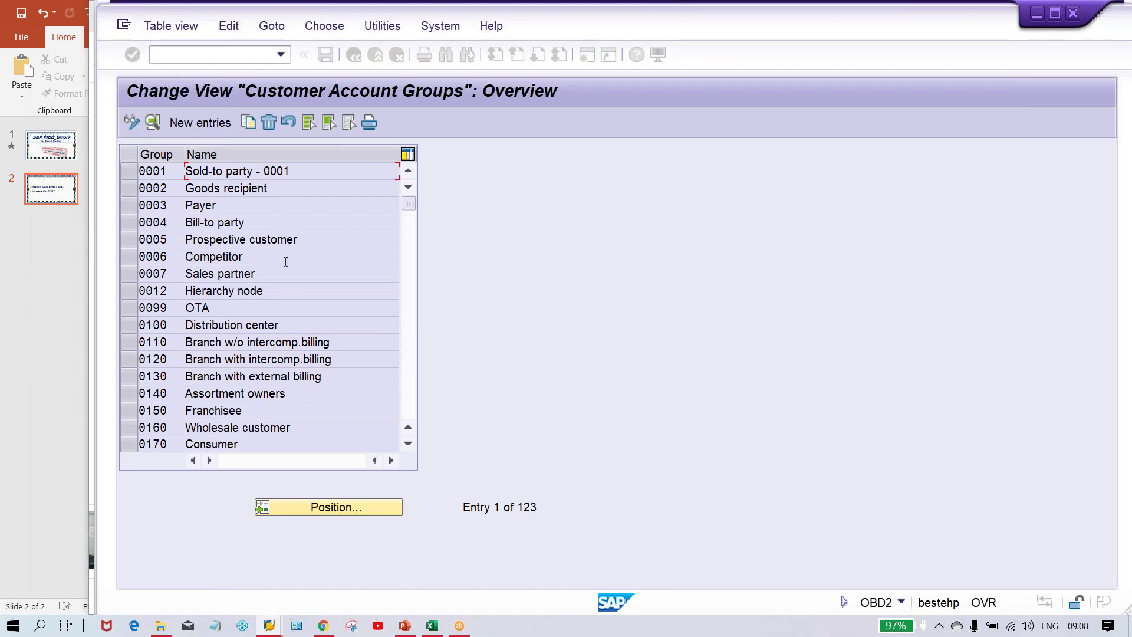
Step: Open the customer account group number range assignments with /NOBAR and position the list at account group TM11
left_click(233, 56)
type("/NOBAR")
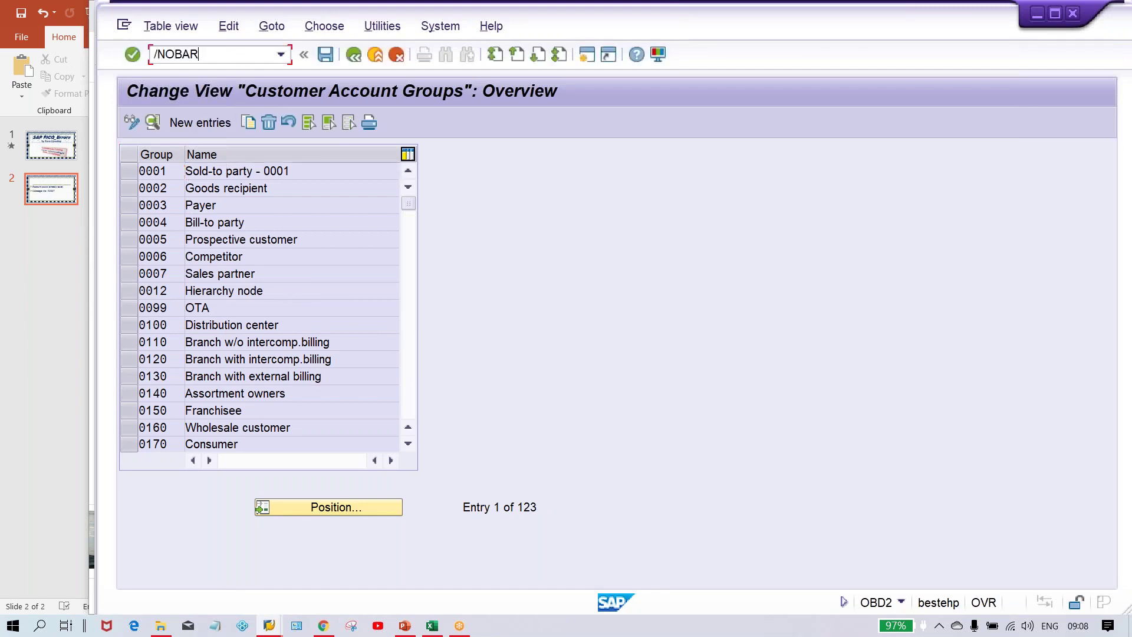
key("Return")
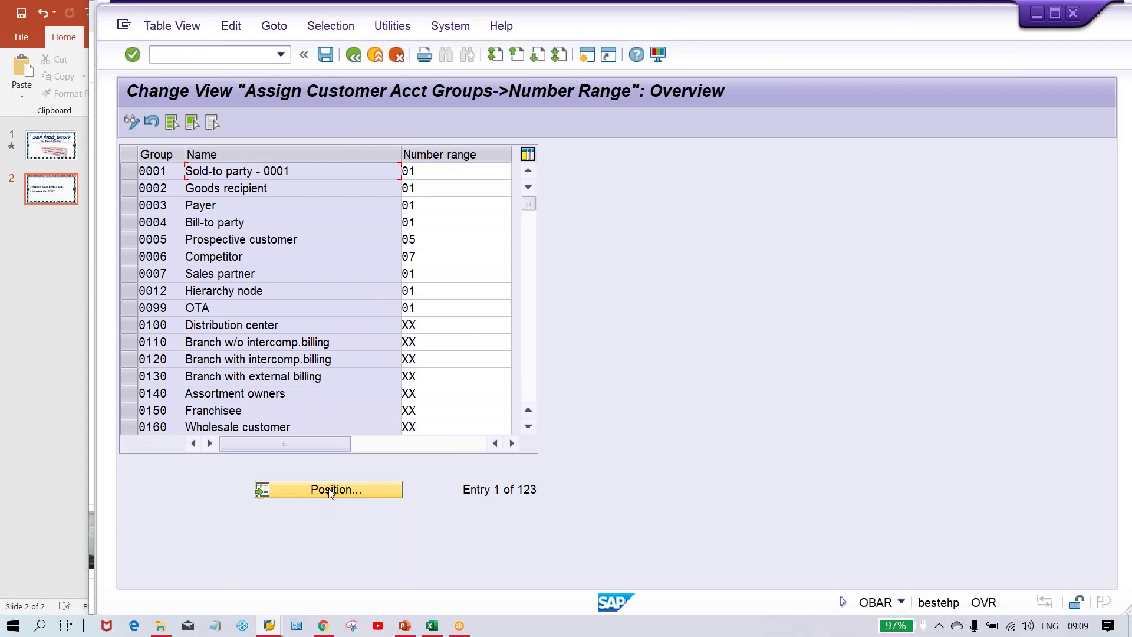
left_click(331, 492)
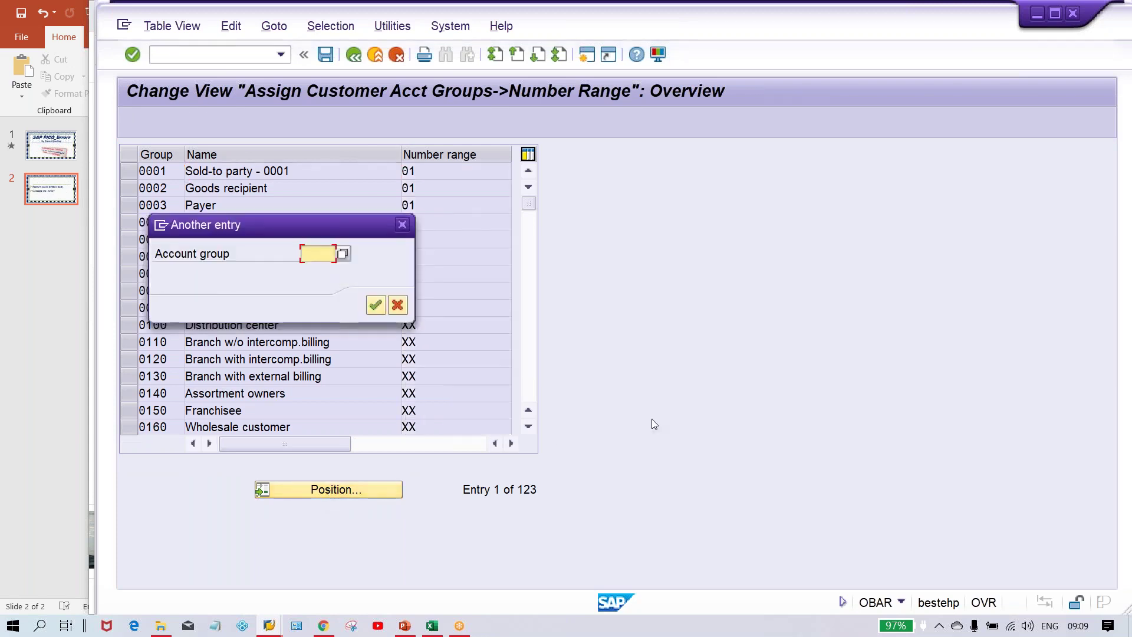
type("T")
type("M")
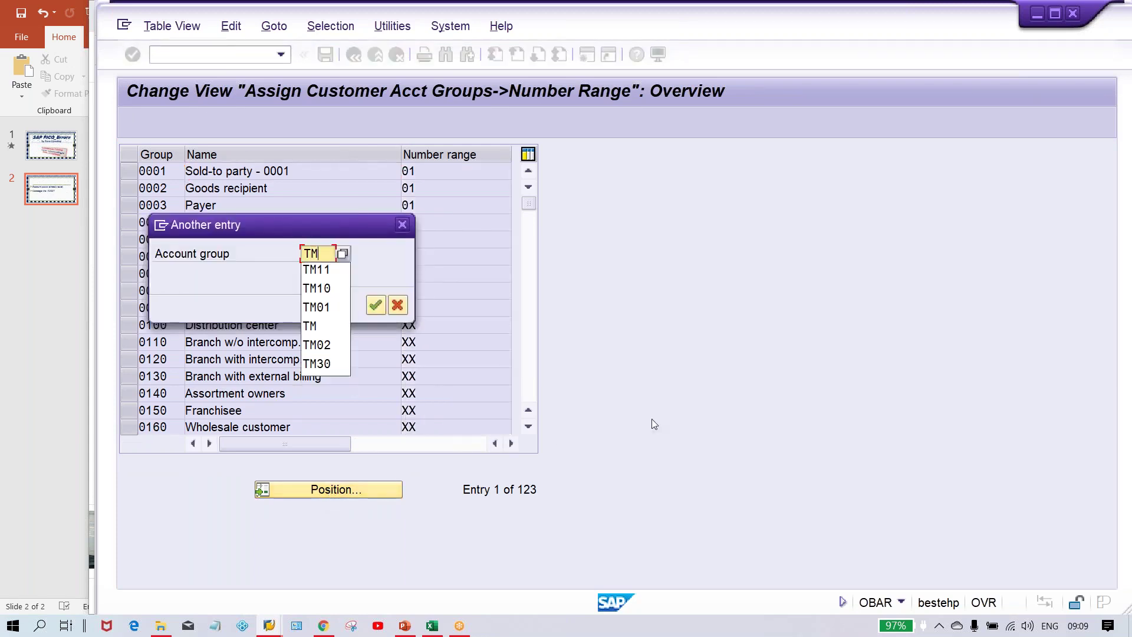
type("11")
key("Return")
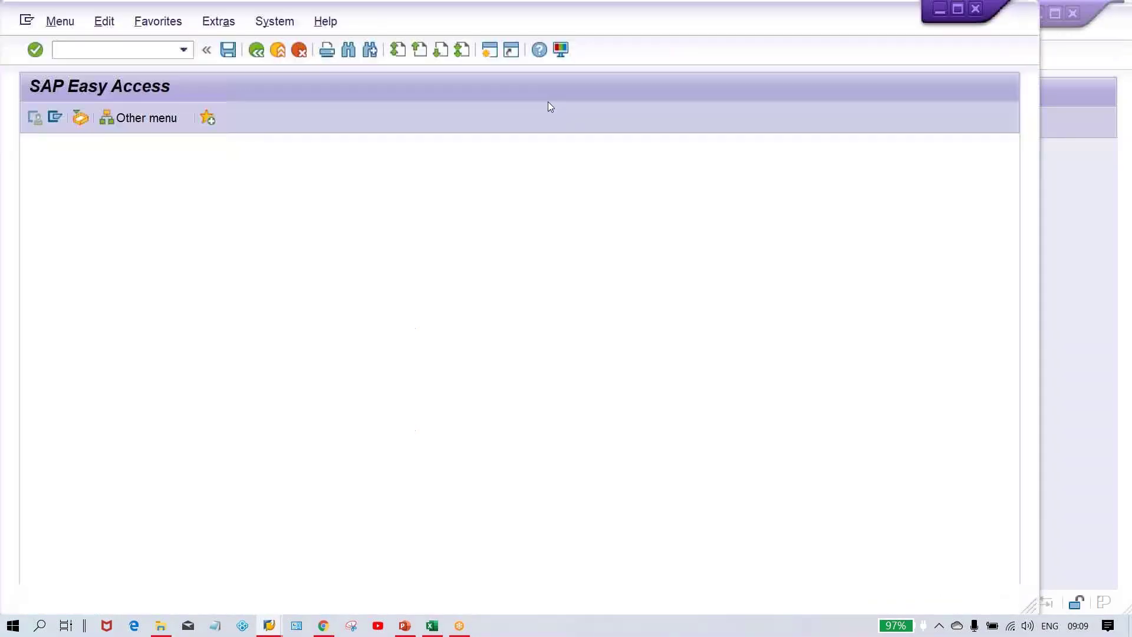
Step: In another SAP session, open the customer number range intervals for maintenance with transaction XDN1 and review the interval list
left_click_drag(360, 21, 448, 18)
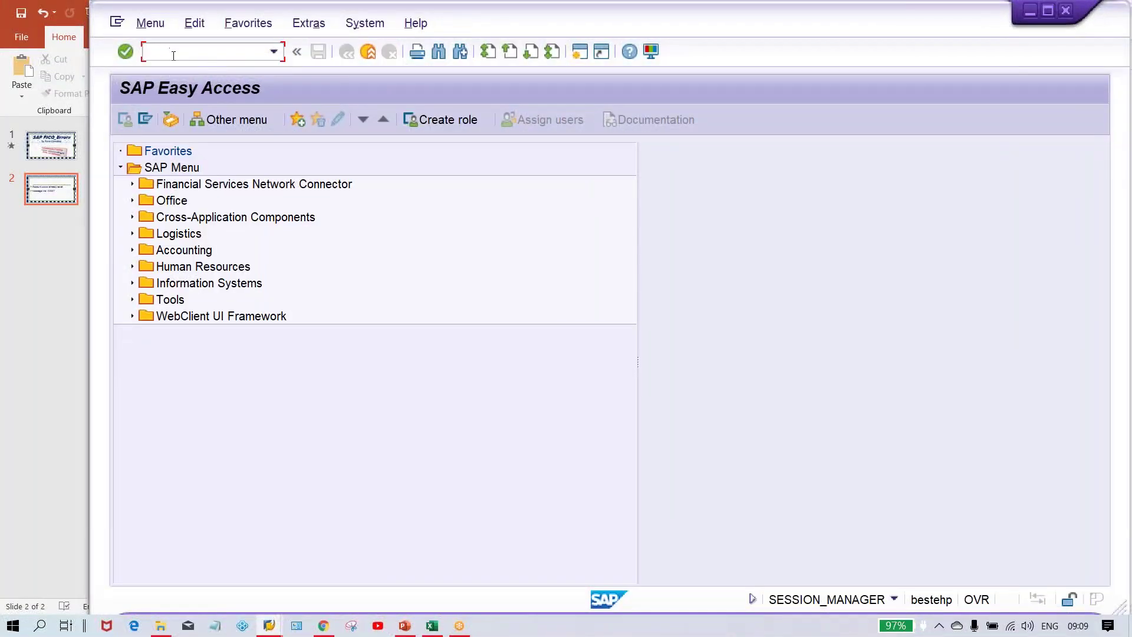
type("XDN1")
key("Return")
left_click(344, 186)
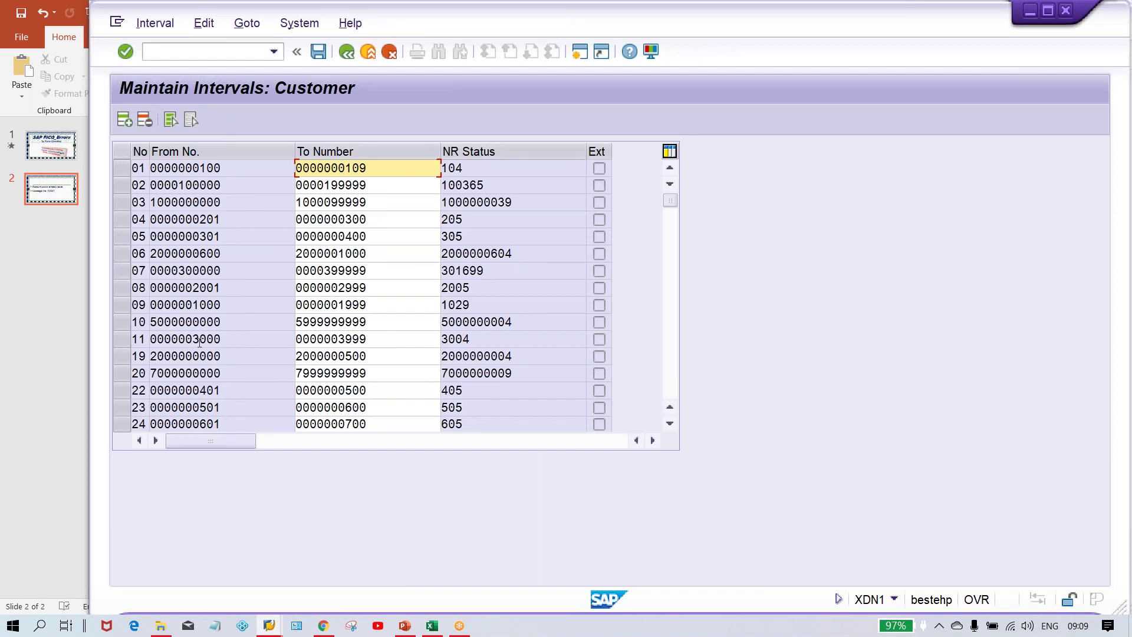
scroll(200, 340, "down", 3)
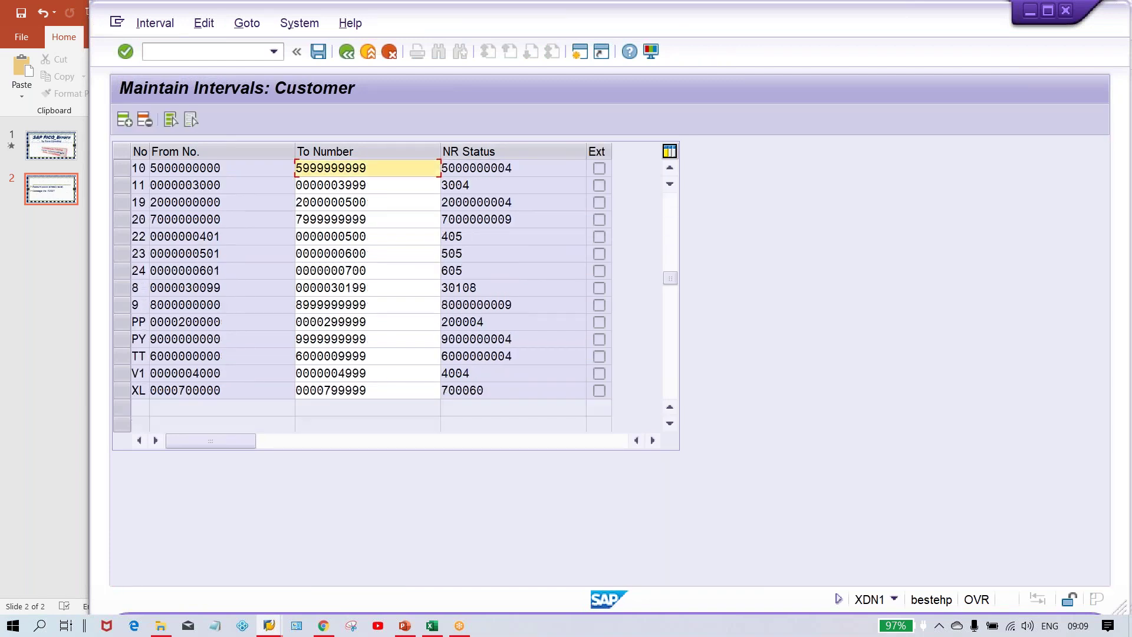
Step: Close the spare SAP Easy Access session and check the number range assigned to customer account group TM11
scroll(212, 322, "up", 3)
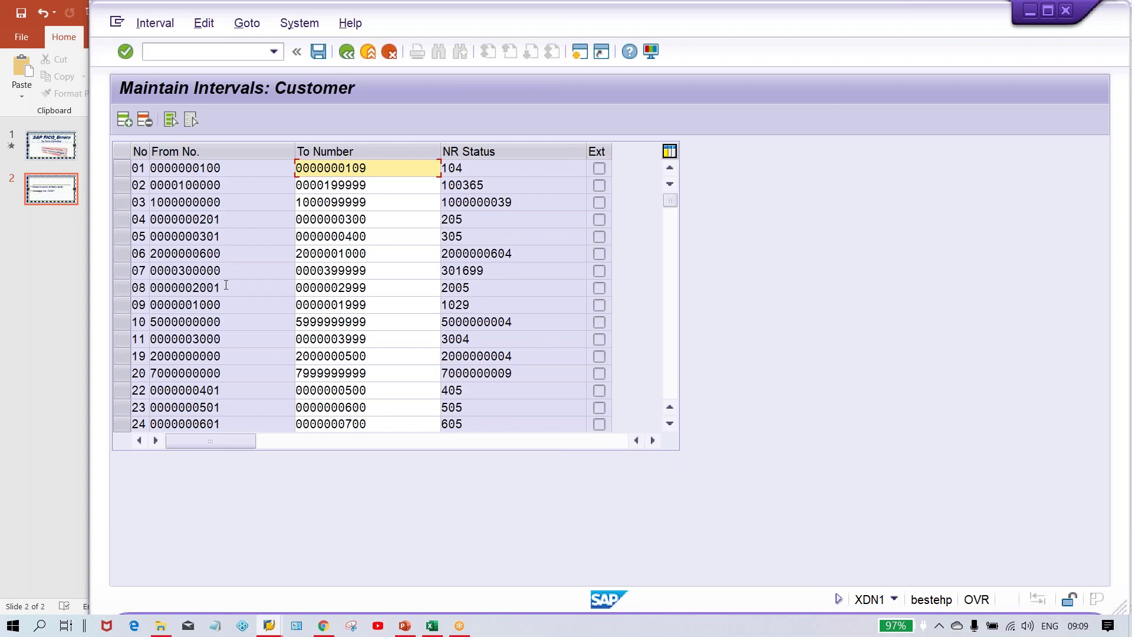
left_click(272, 624)
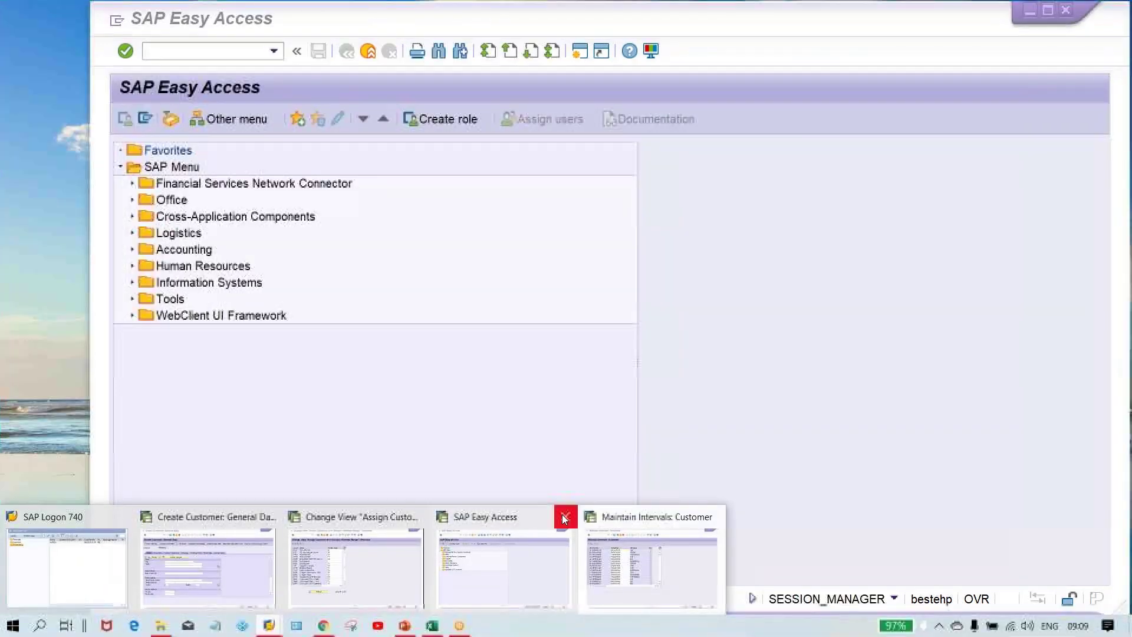
left_click(564, 517)
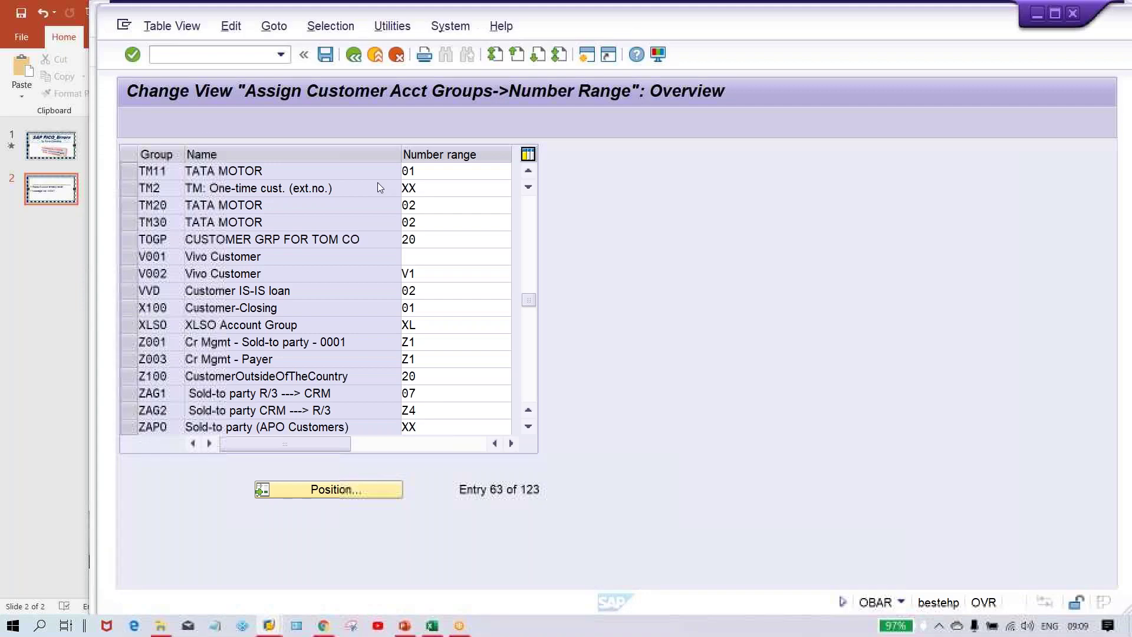
left_click(127, 172)
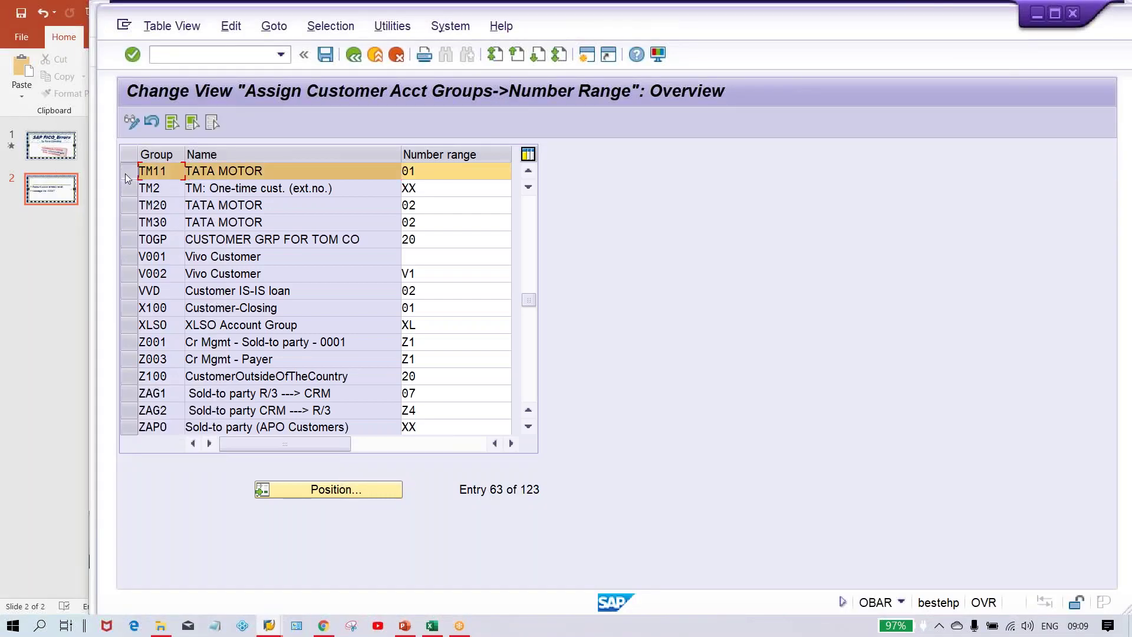
left_click(453, 170)
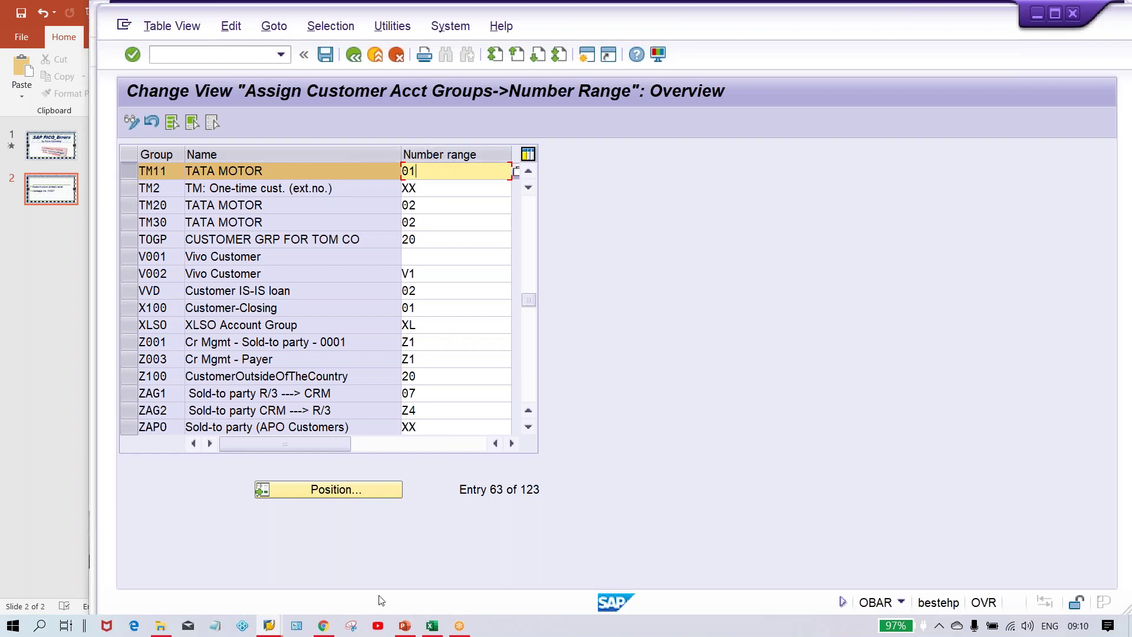
Step: Switch to the customer number range intervals session and examine the from and to numbers of interval 01
left_click(296, 625)
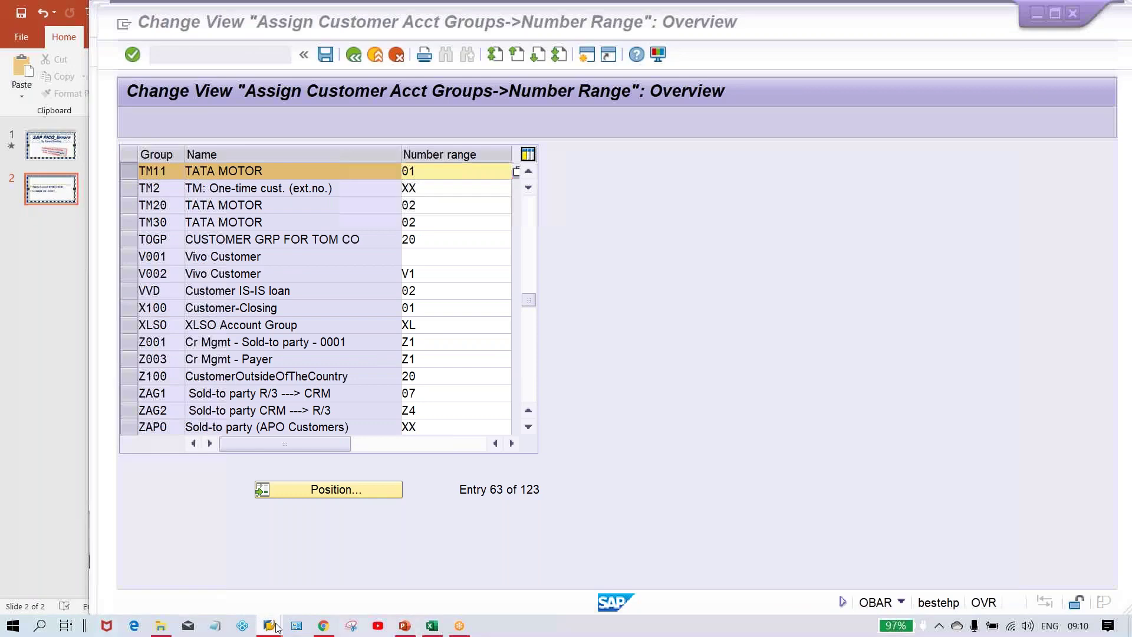
left_click(504, 566)
left_click(121, 167)
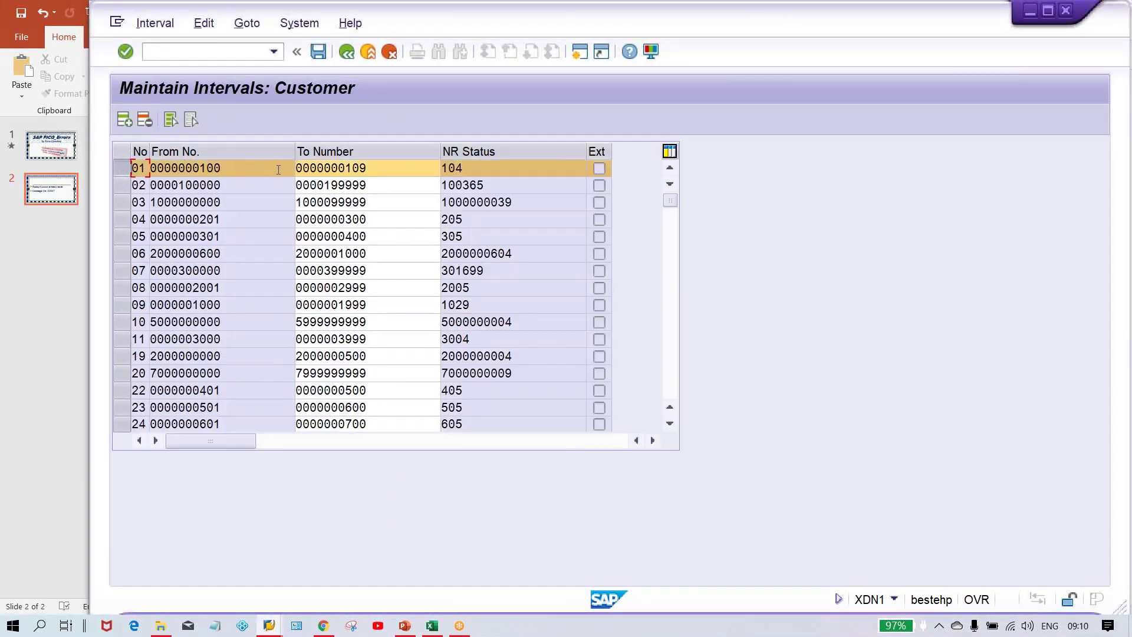
left_click(238, 168)
left_click(390, 173)
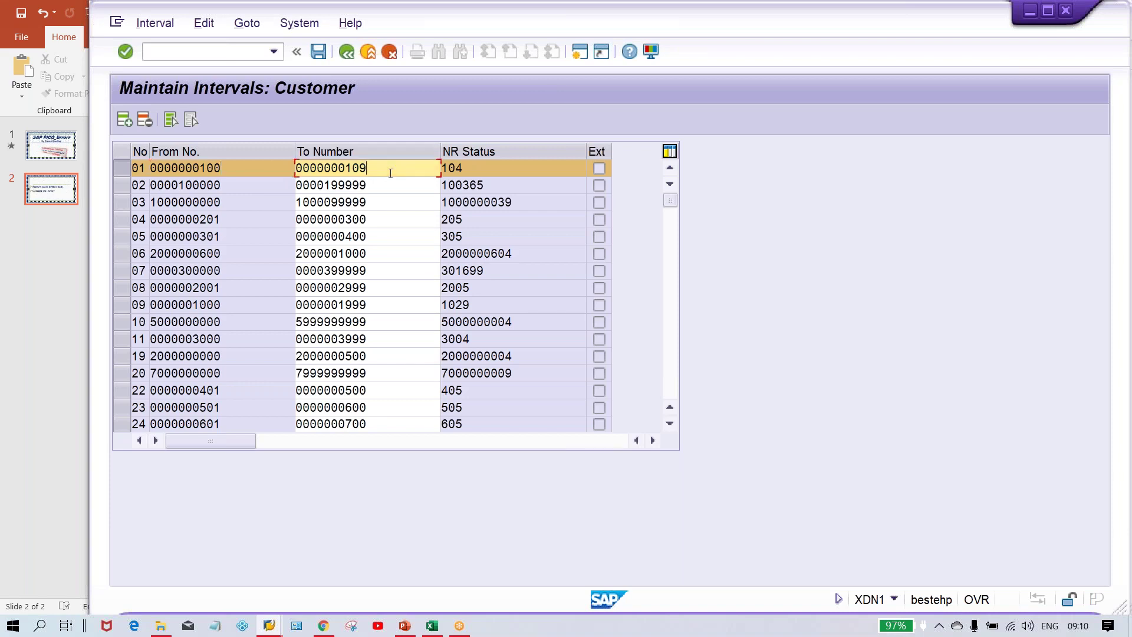
left_click(241, 165)
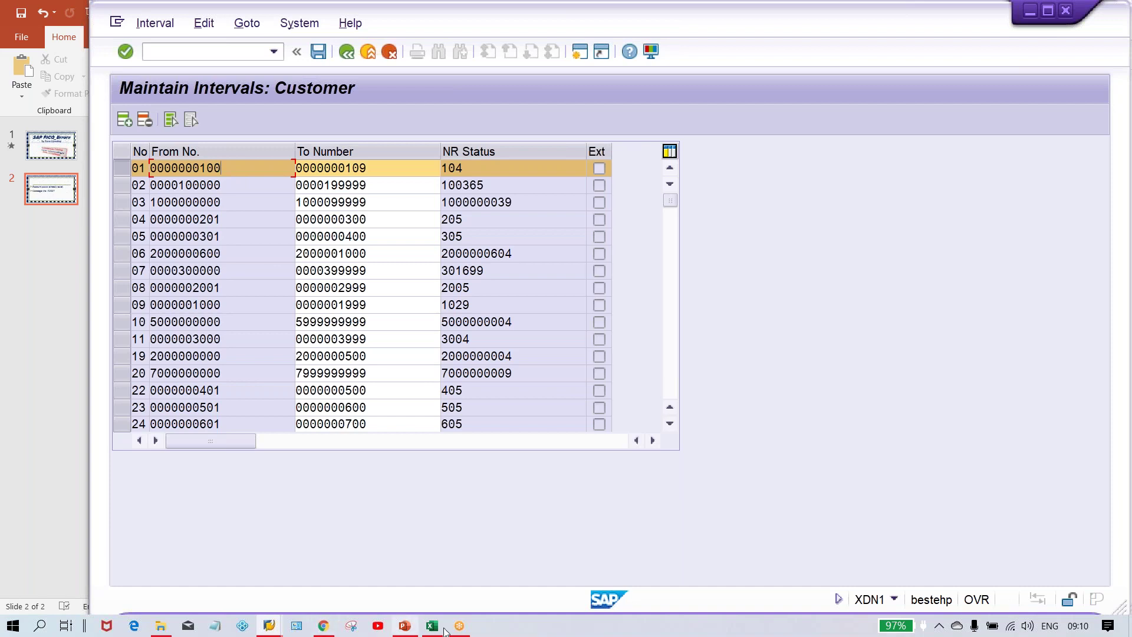
Step: Look at the Create Customer session, then recheck the number range assignment of account group TM11
left_click(269, 624)
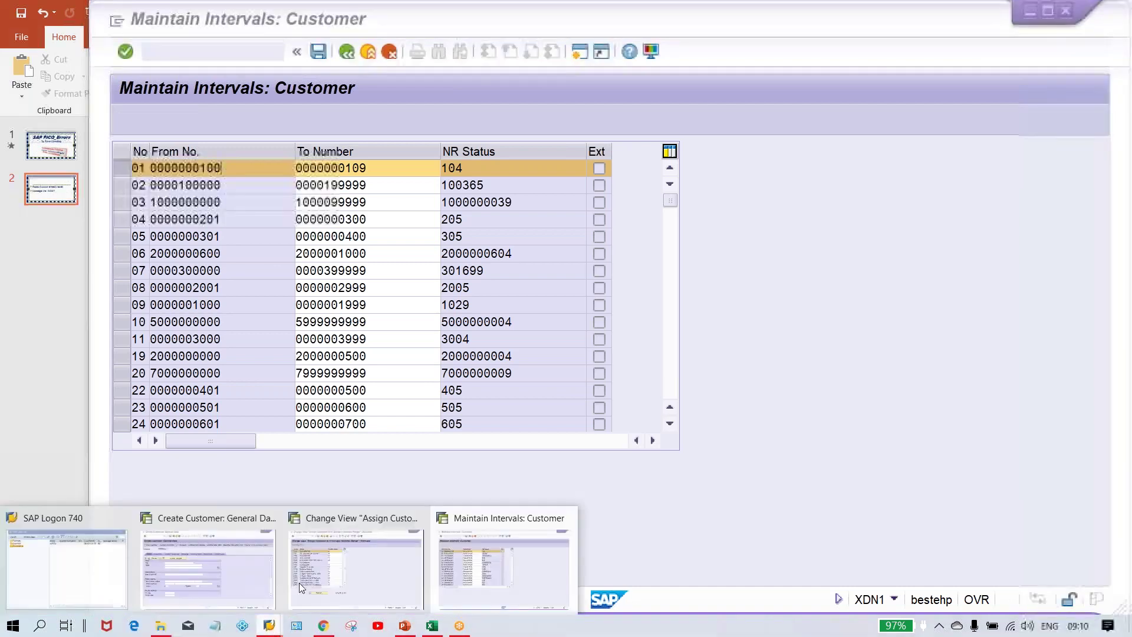
left_click(217, 570)
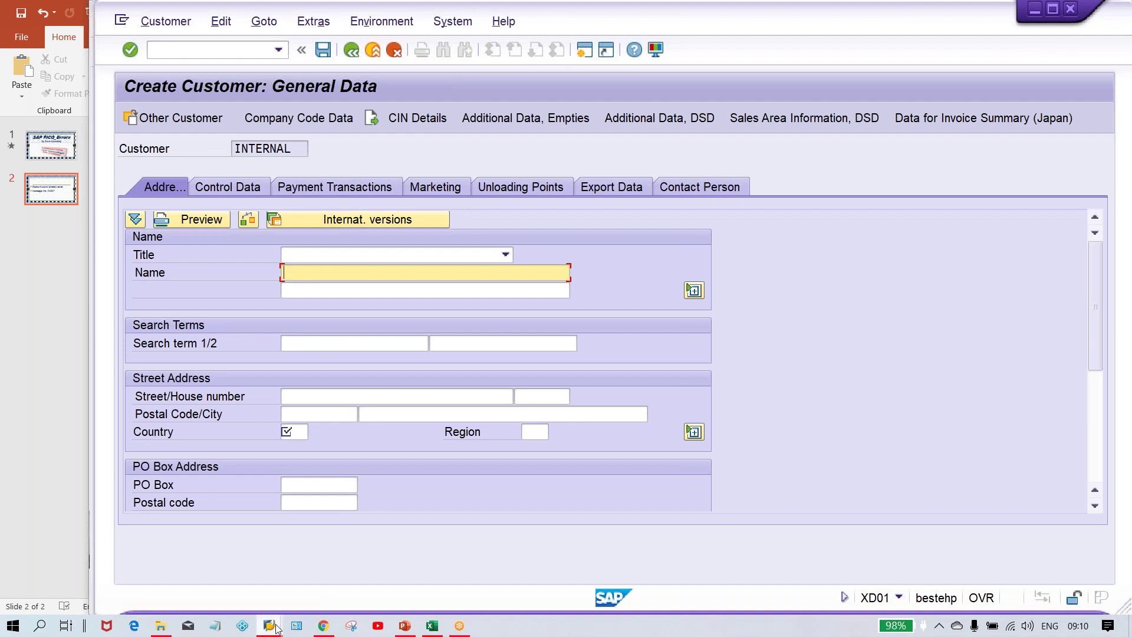
mouse_move(277, 626)
left_click(357, 560)
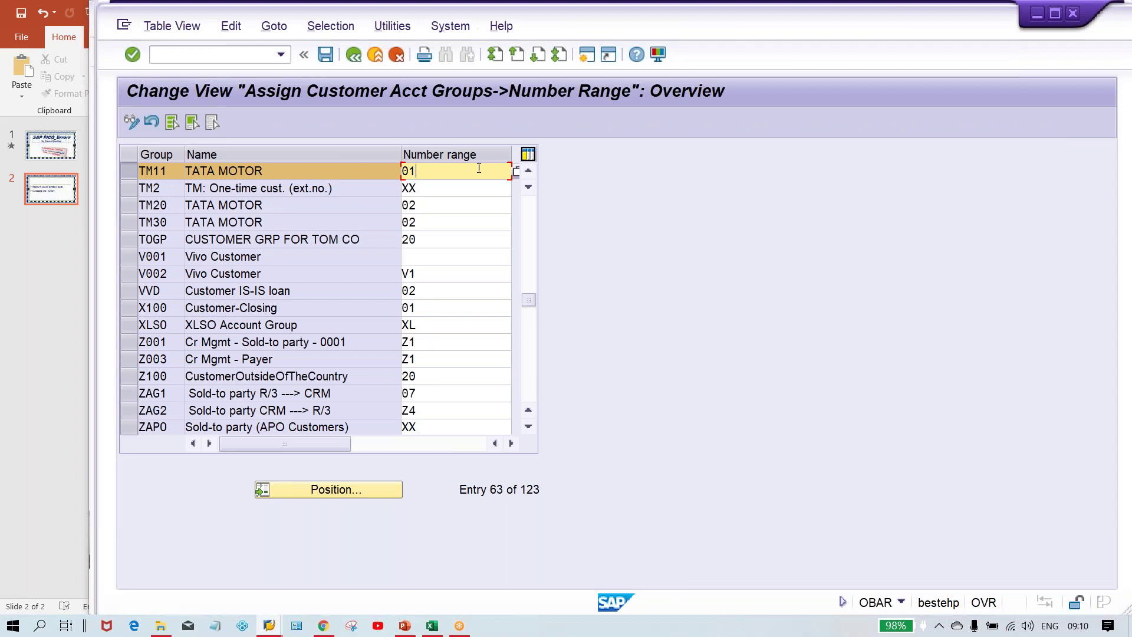
left_click_drag(463, 169, 400, 169)
Step: Return to the customer intervals session and check the upper limit and NR status of interval 01
mouse_move(269, 626)
left_click(458, 567)
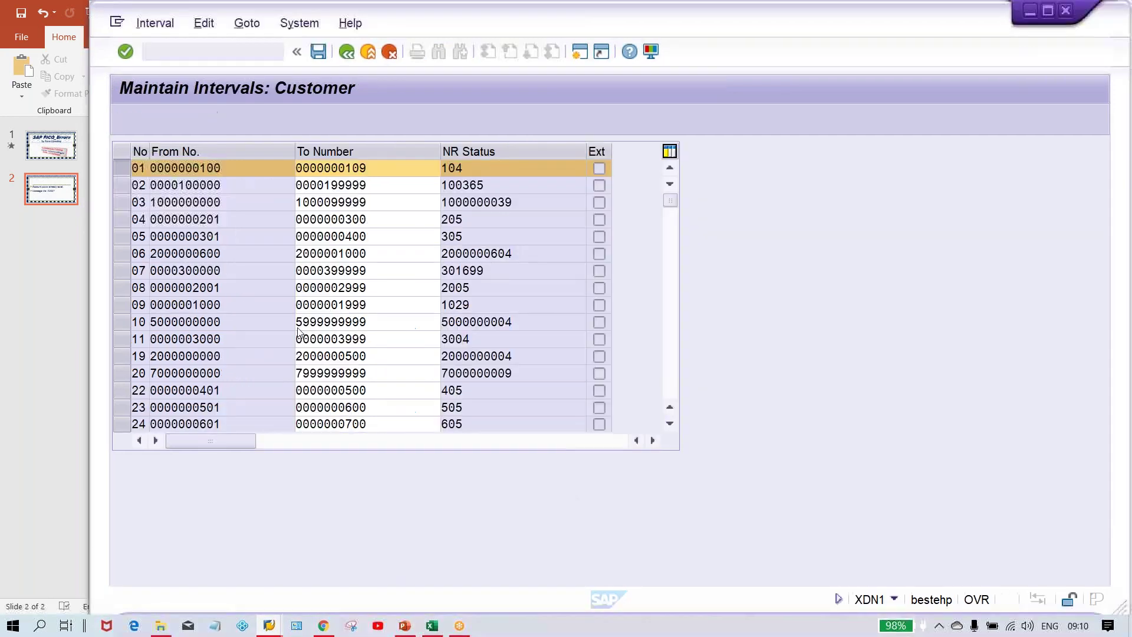
left_click(380, 168)
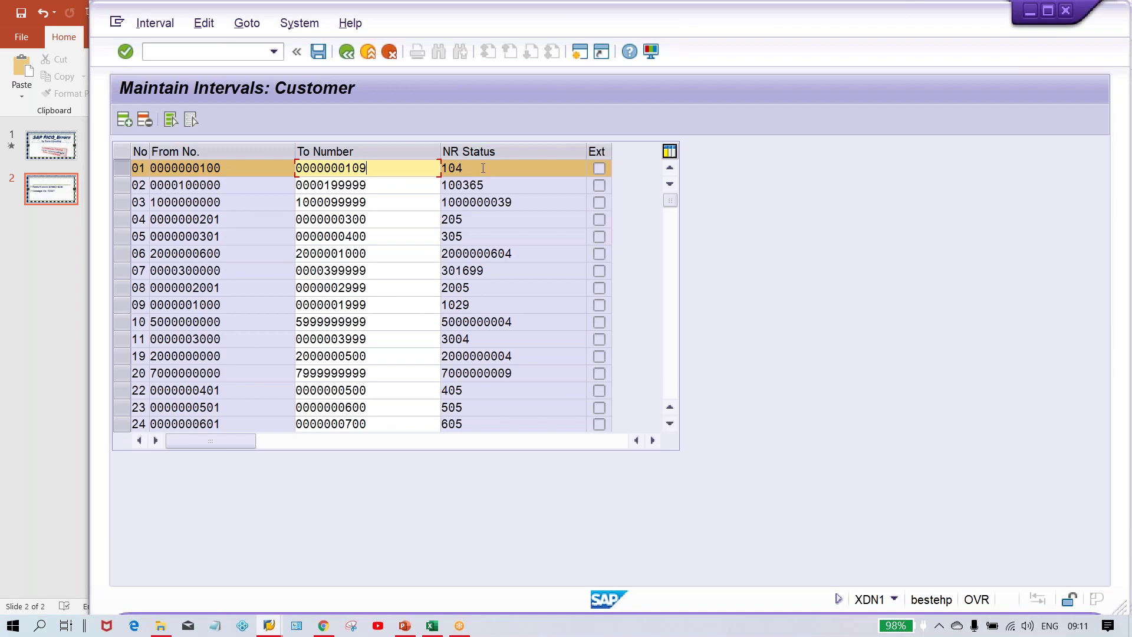
left_click_drag(483, 165, 424, 164)
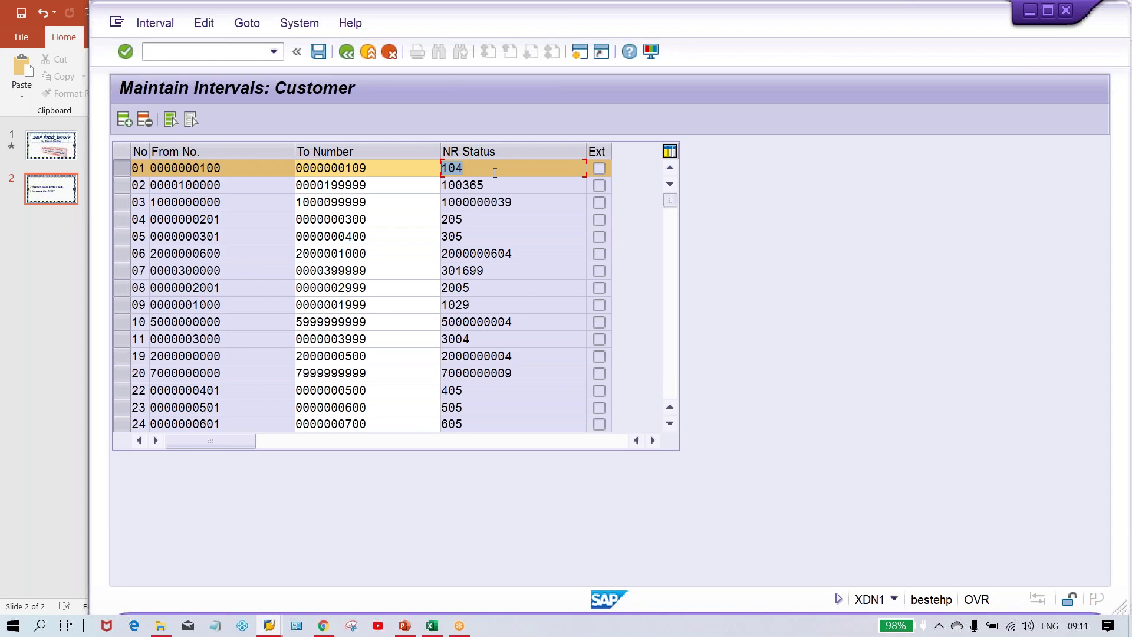
Step: Switch to the Excel workbook and list the customer numbers 100, 101, 102, 103 and 104 in cells G3 to G7
left_click(433, 626)
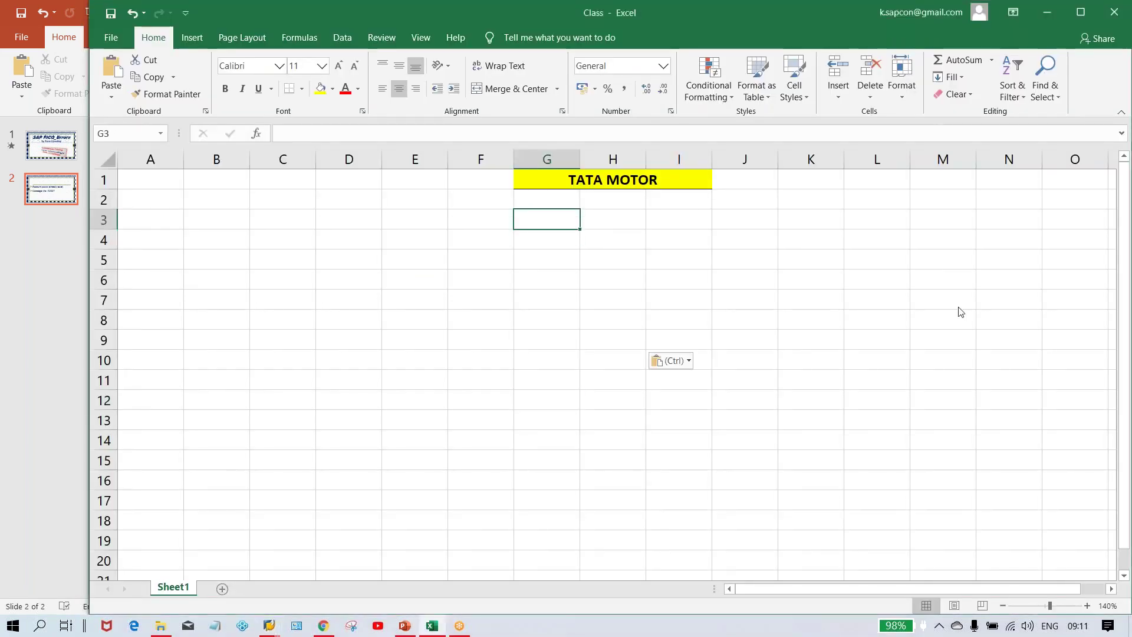
type("100")
key("Return")
type("1001")
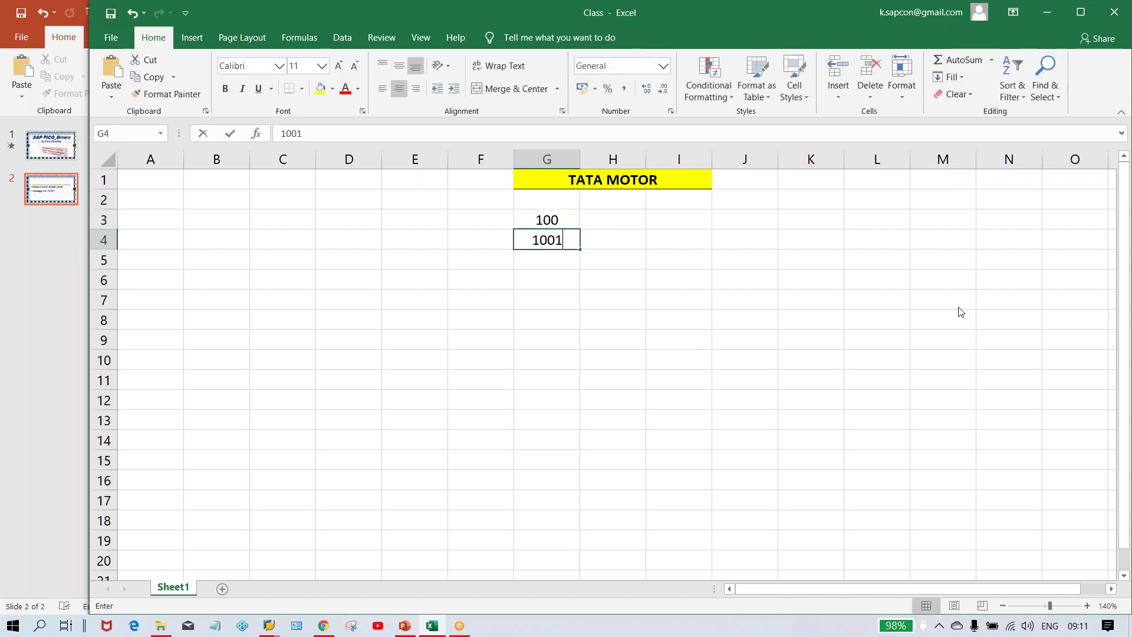
key("Return")
key("Up")
type("101")
key("Return")
type("102")
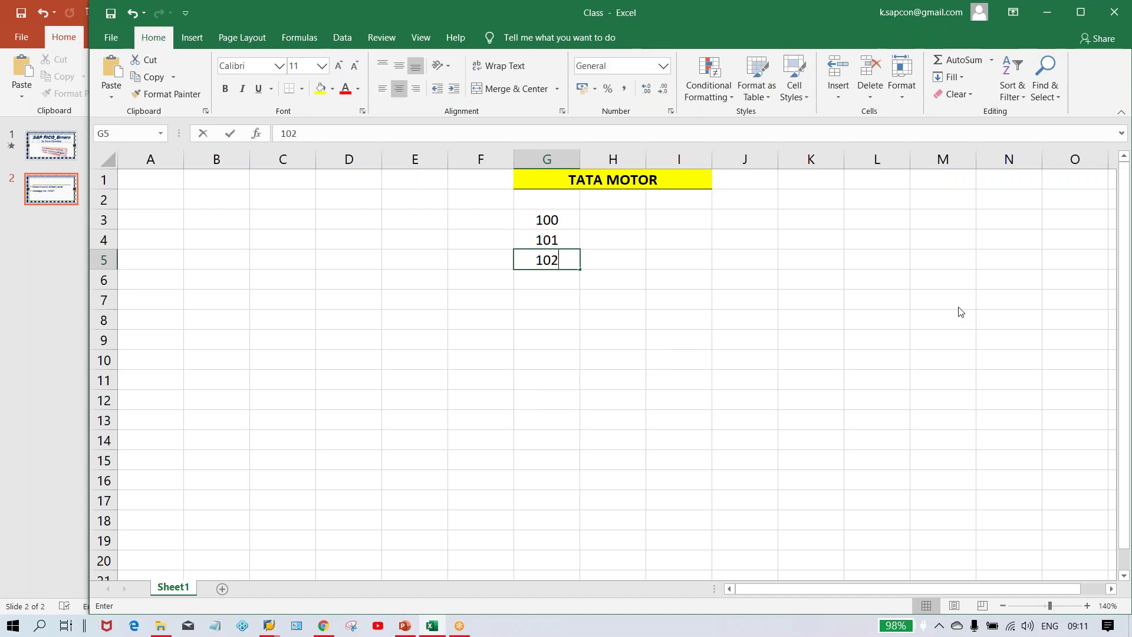
key("Return")
type("103")
key("Return")
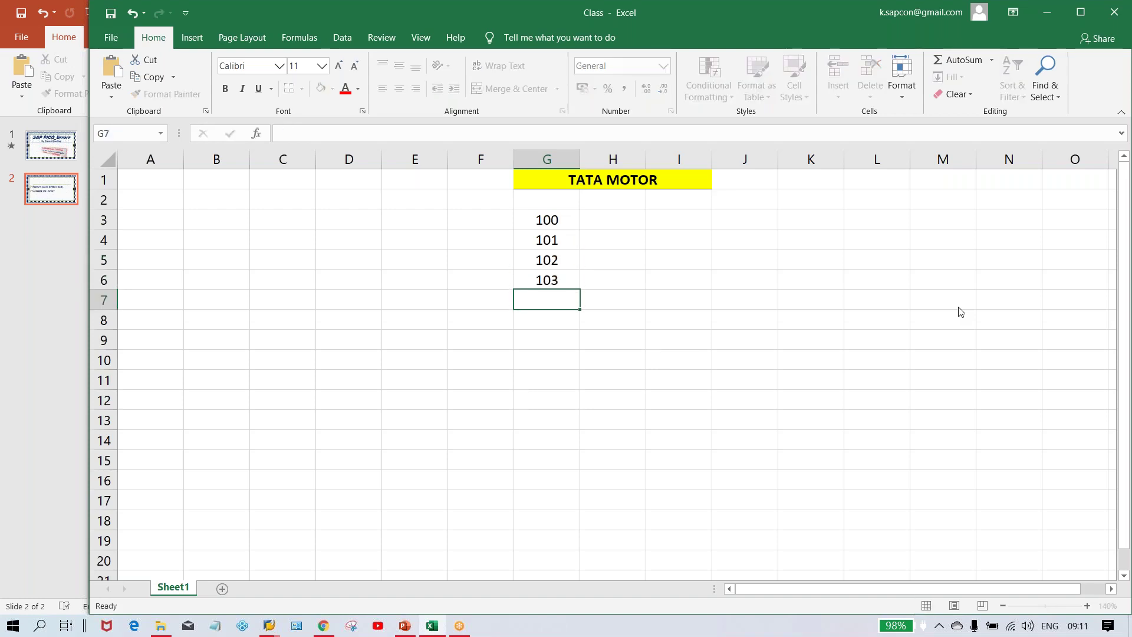
type("104")
key("Return")
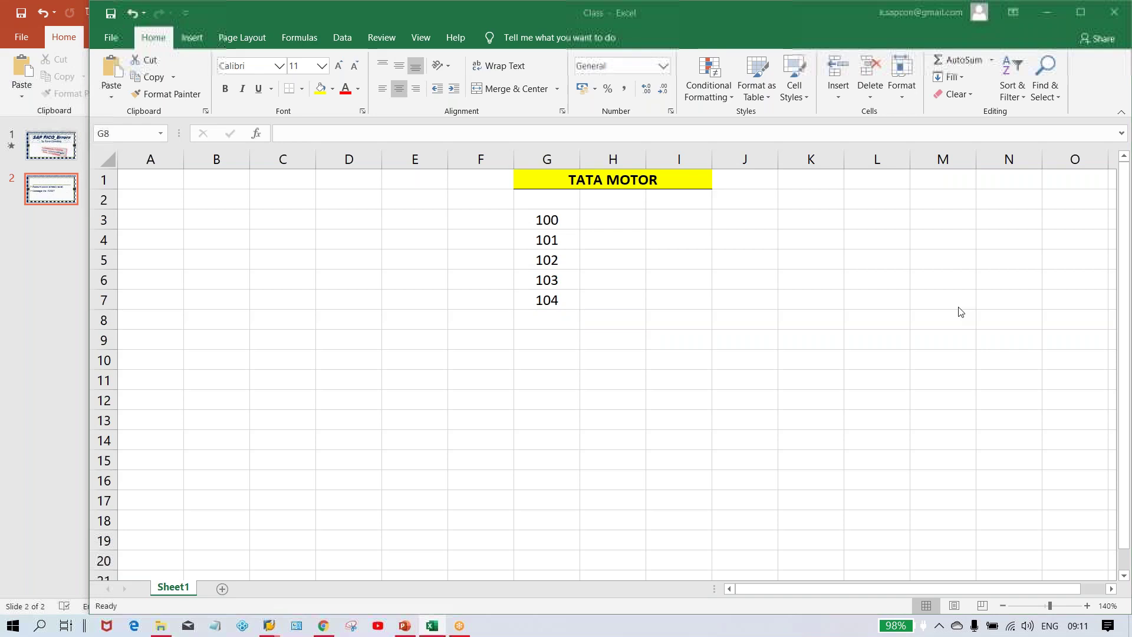
Step: Switch from Excel back to the SAP customer intervals session and review the NR status of interval 01 again
key("alt+Tab")
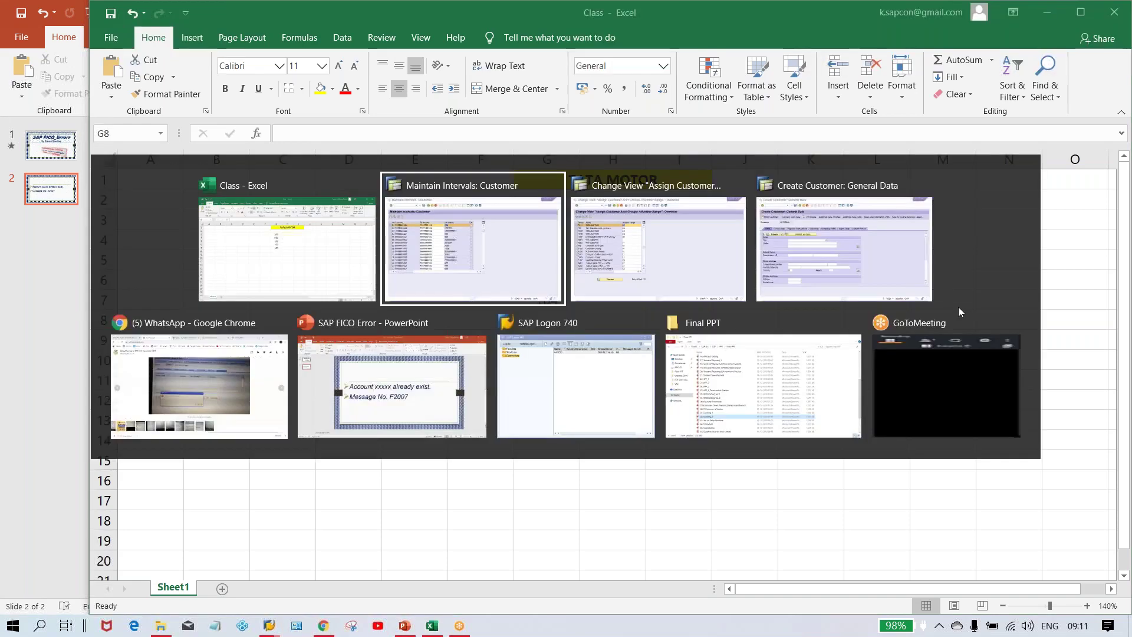
key("Tab")
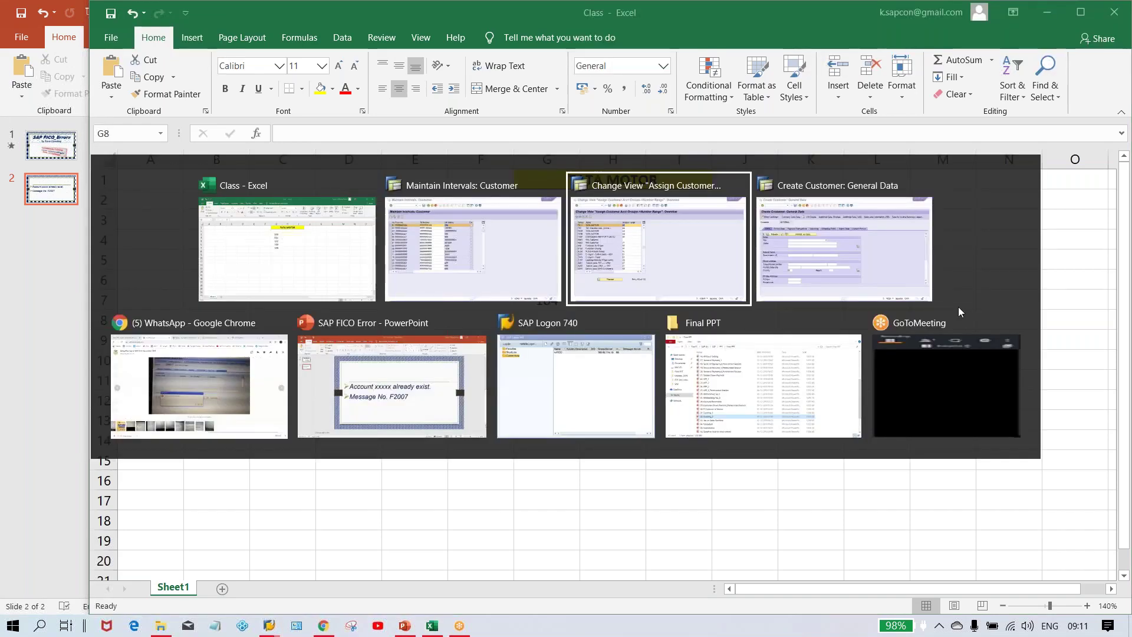
key("Tab")
key("shift+Tab")
key("shift+Tab")
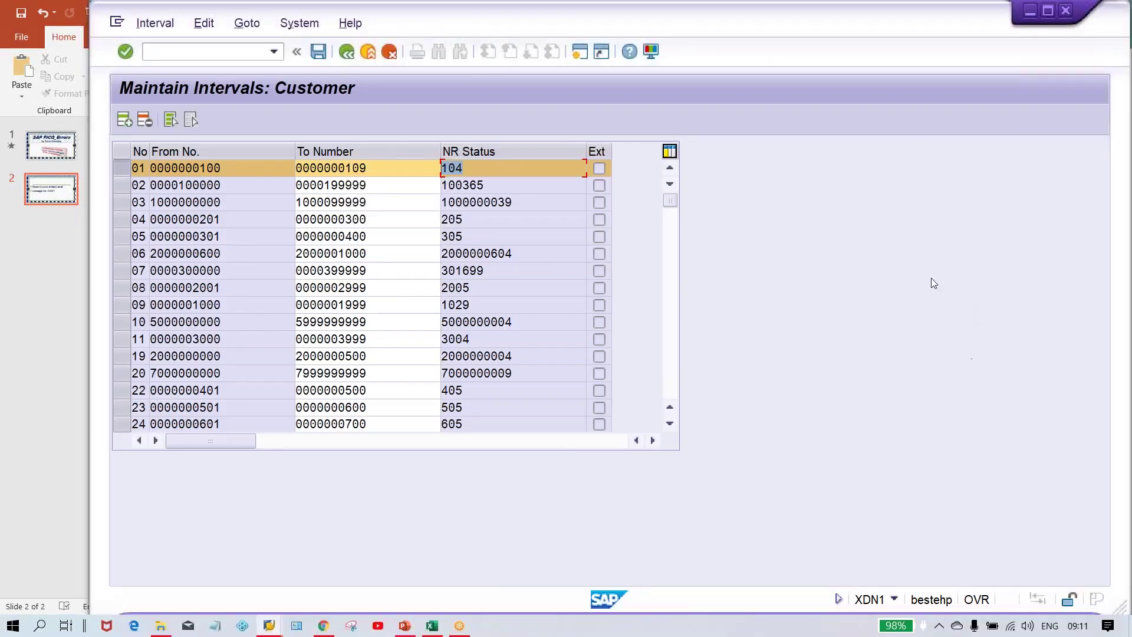
Step: Return to the Excel workbook, enter 105 in cell G8 and fill that cell yellow
left_click(431, 625)
type("105")
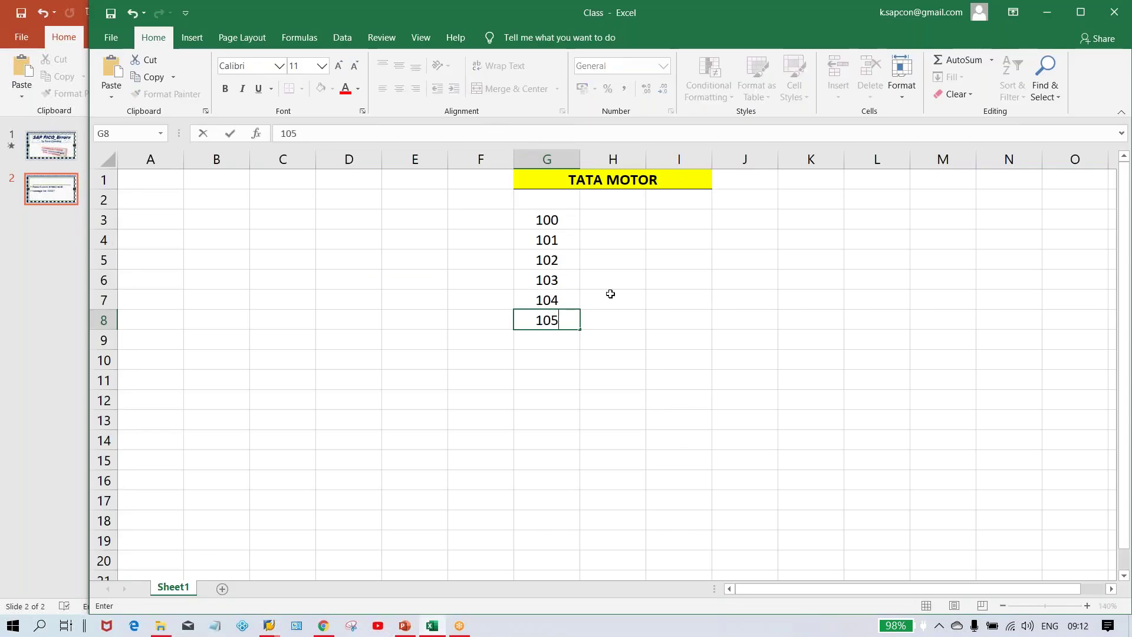
key("Return")
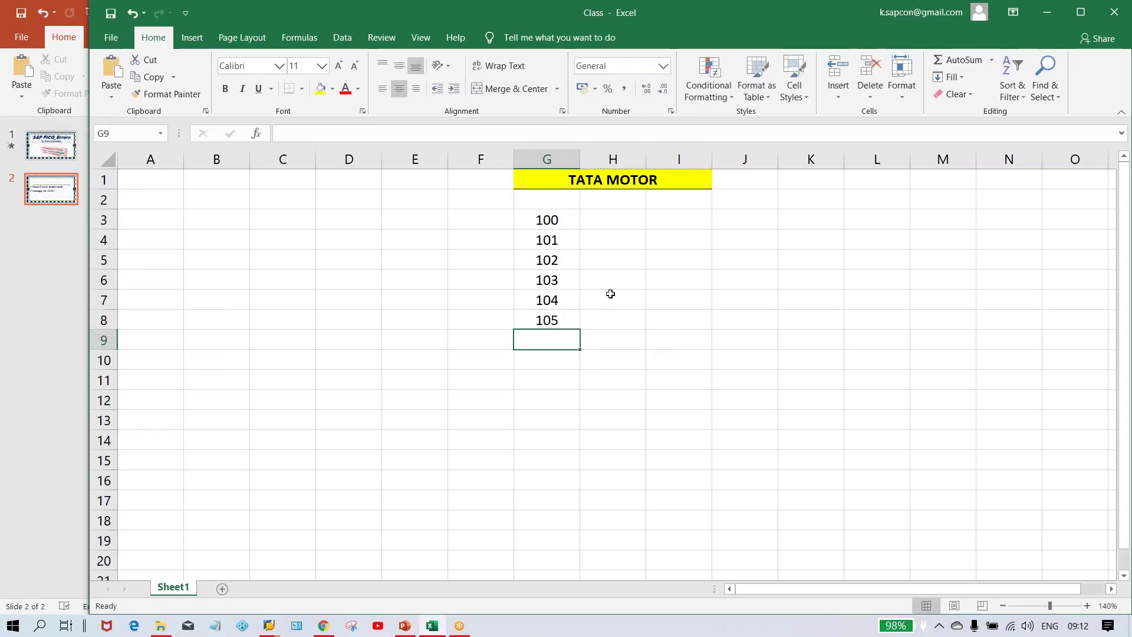
left_click(541, 317)
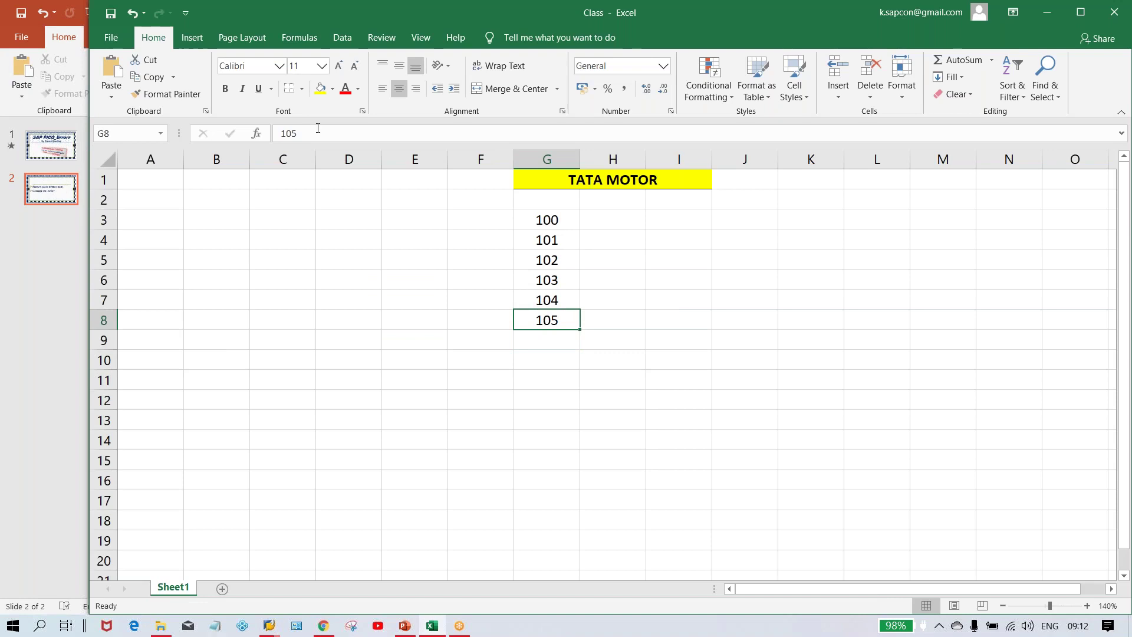
left_click(320, 88)
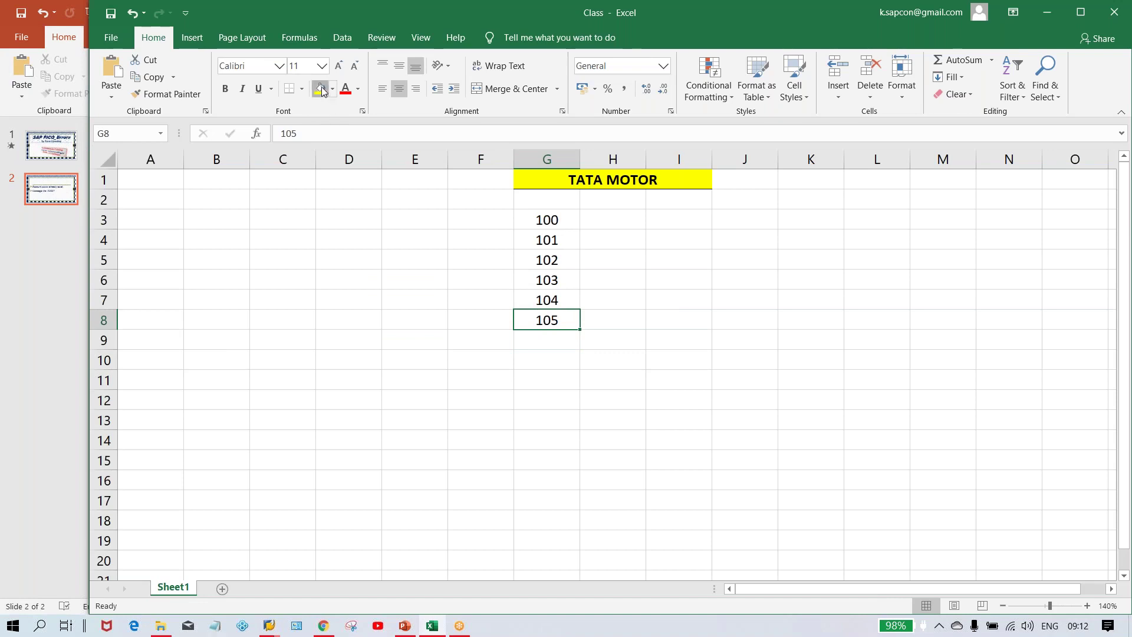
left_click(419, 402)
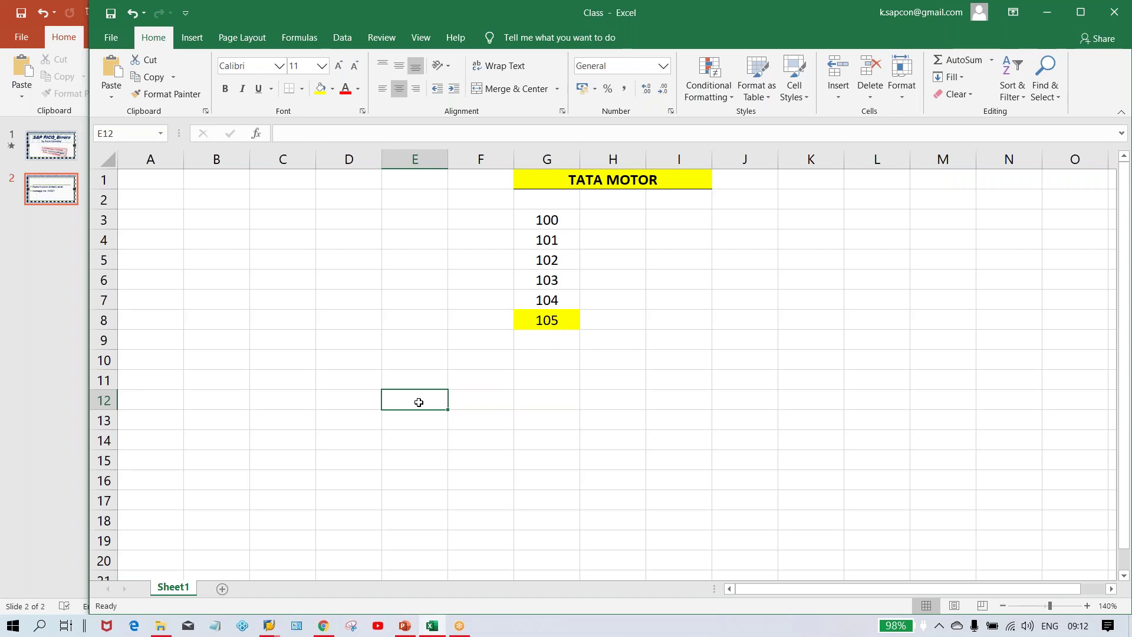
Step: Go back to the SAP customer intervals session, leave interval maintenance and open the NR status for changing
key("alt+Tab")
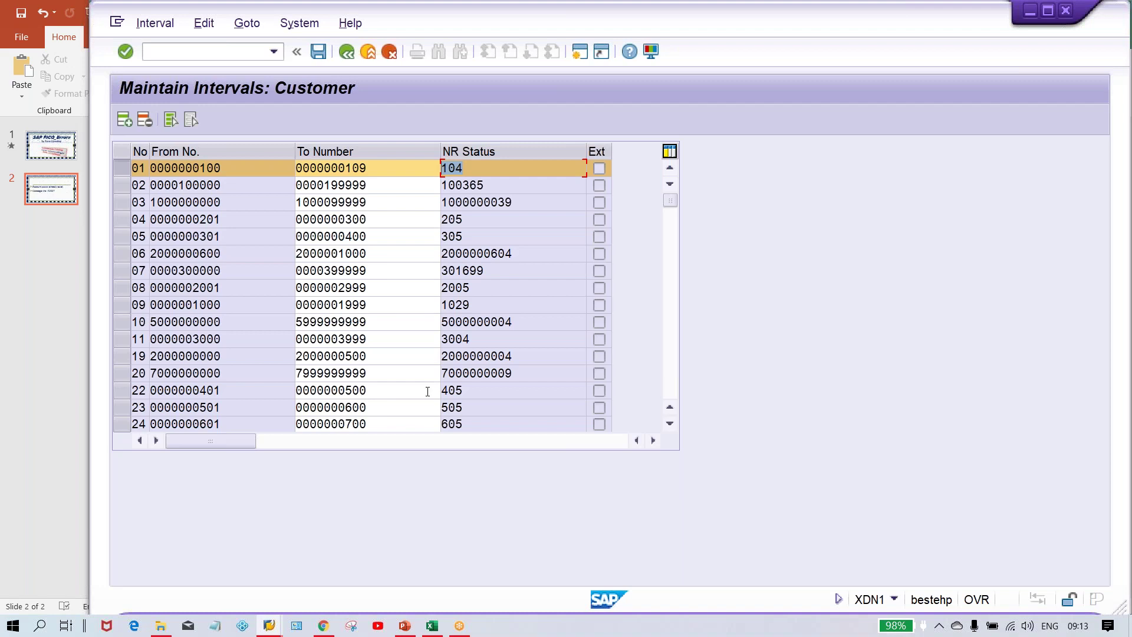
left_click(346, 53)
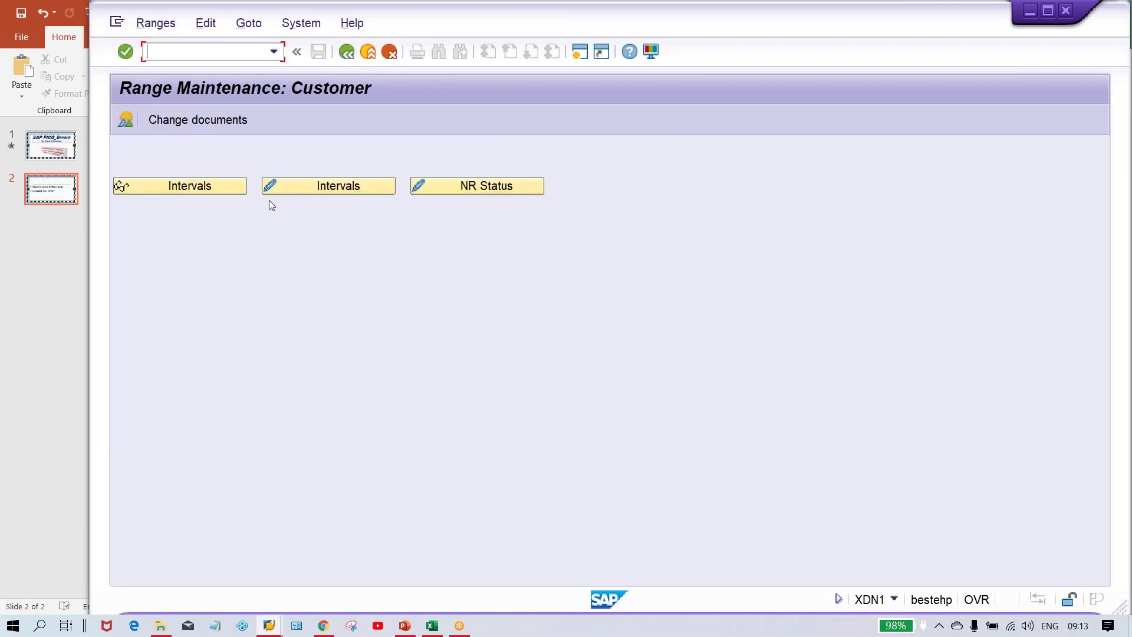
left_click(479, 186)
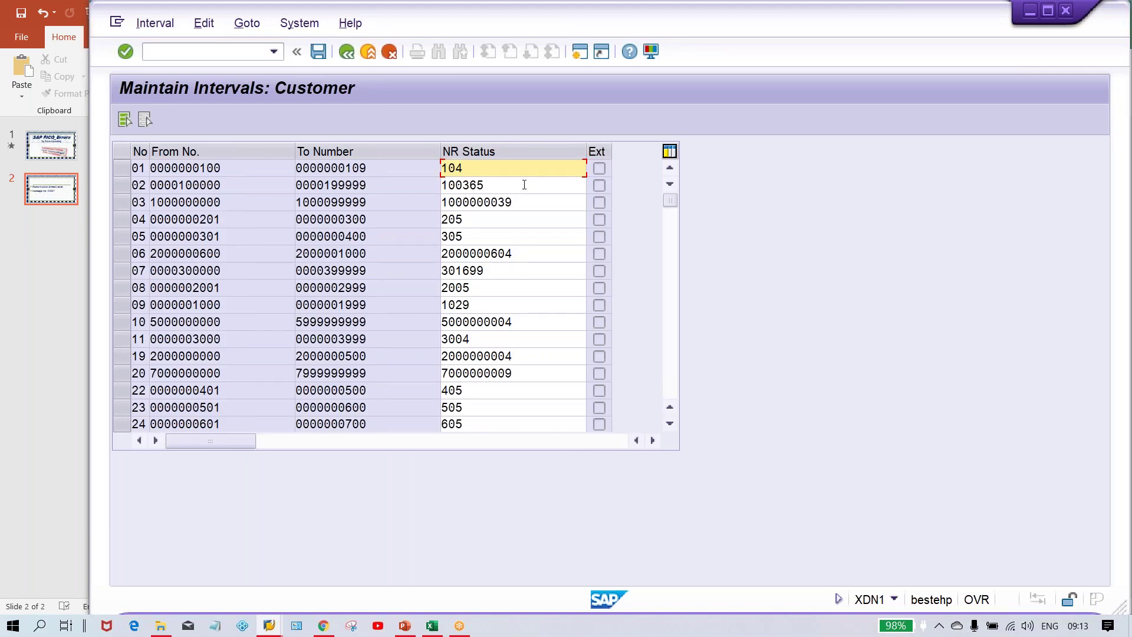
Step: Clear the NR status of customer number range interval 01 and save the change, accepting the interval transport notice
left_click_drag(504, 168, 253, 191)
key("Delete")
key("Return")
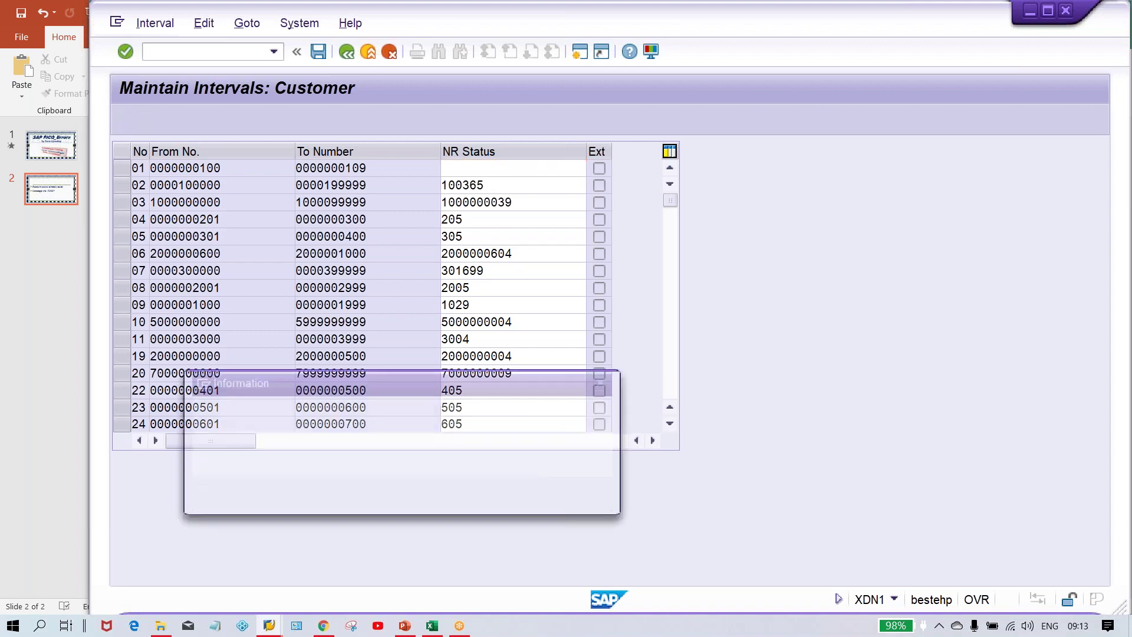
key("Return")
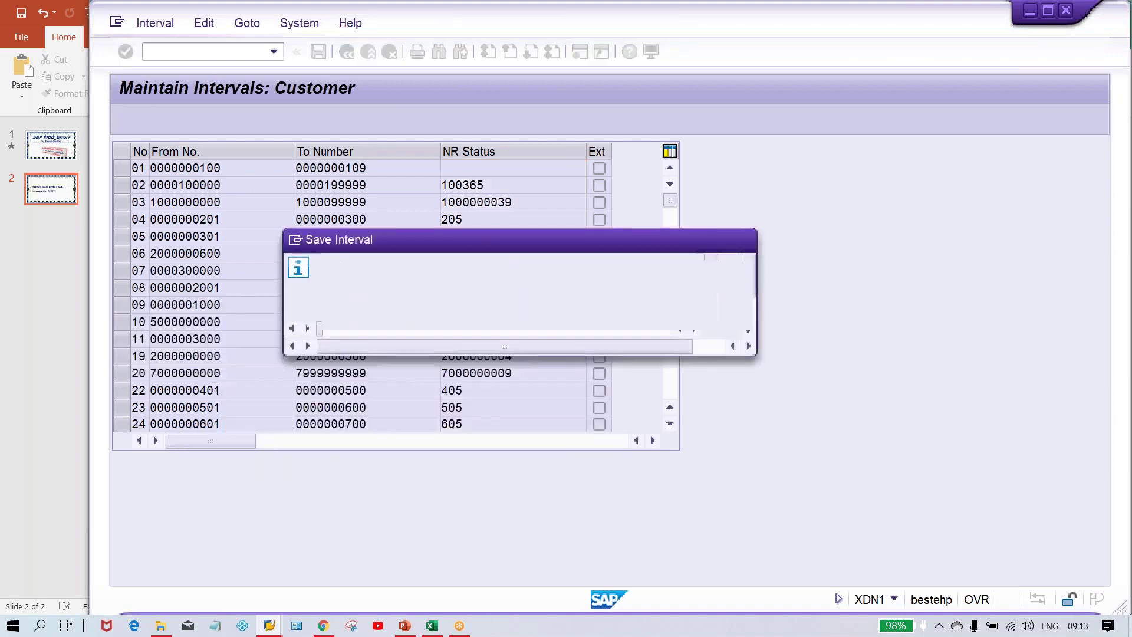
key("Return")
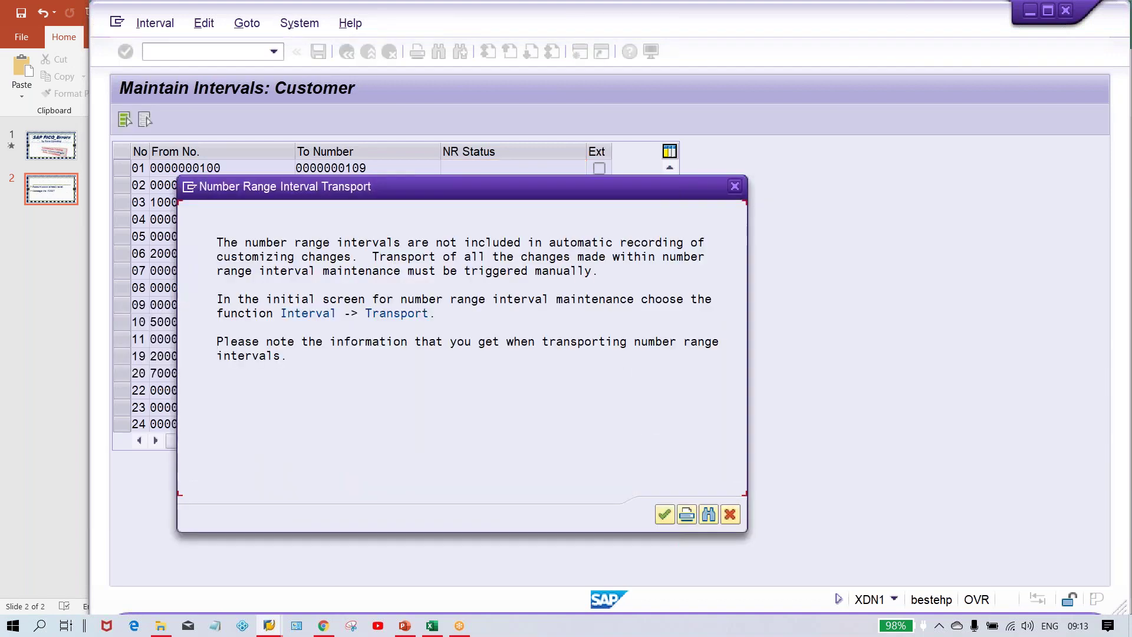
key("Return")
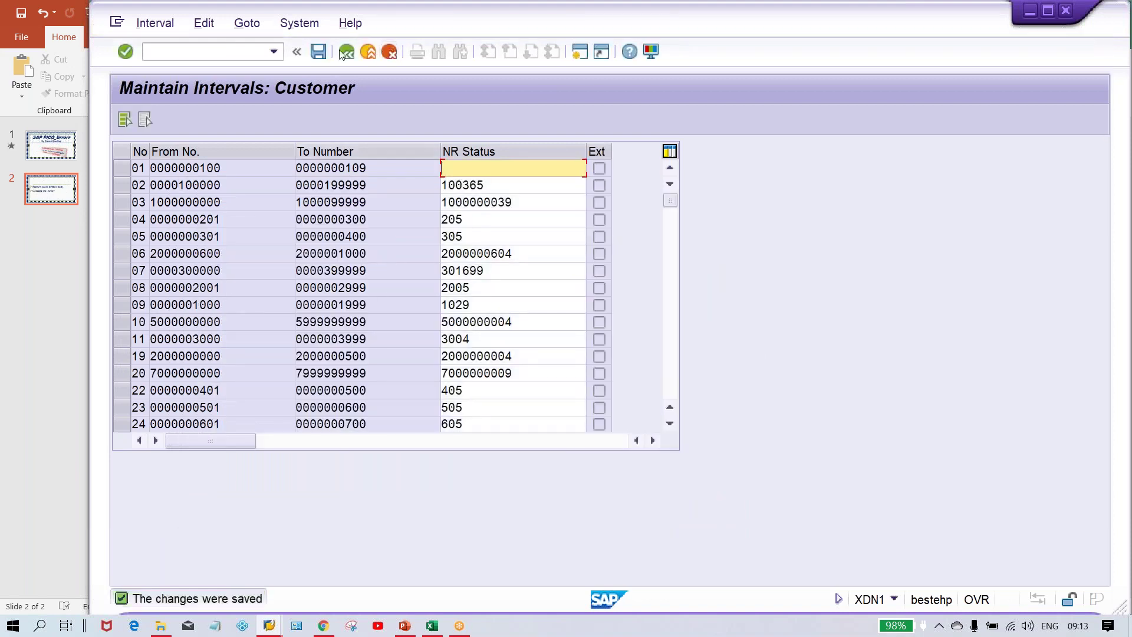
Step: Leave the NR status change, open the customer intervals for maintenance and check the NR status of interval 01
left_click(344, 53)
left_click(336, 186)
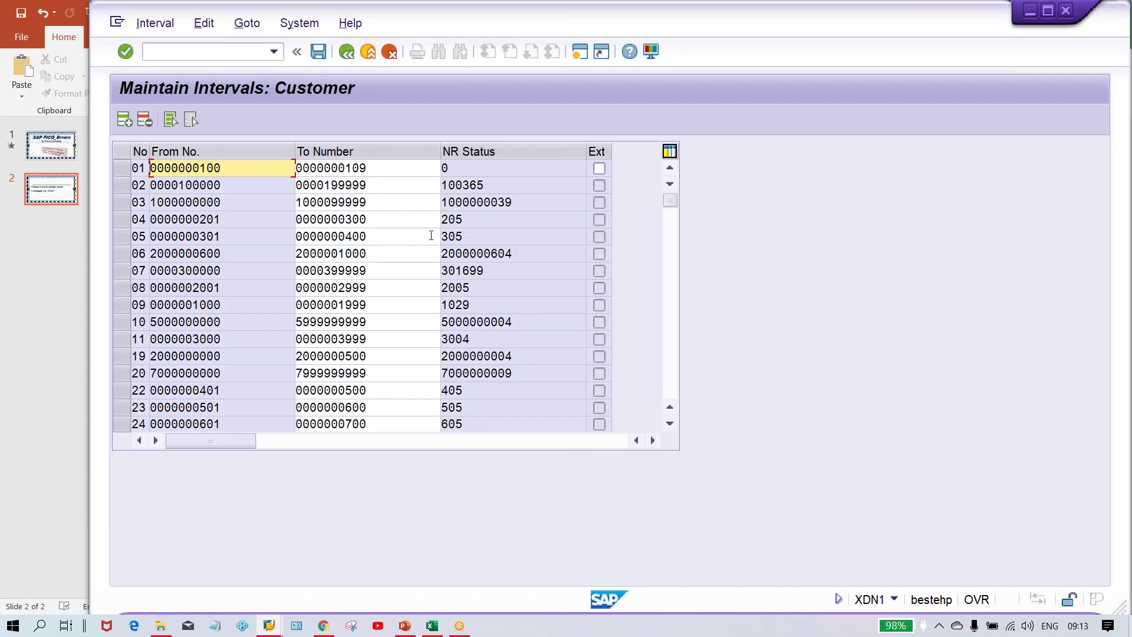
left_click(495, 167)
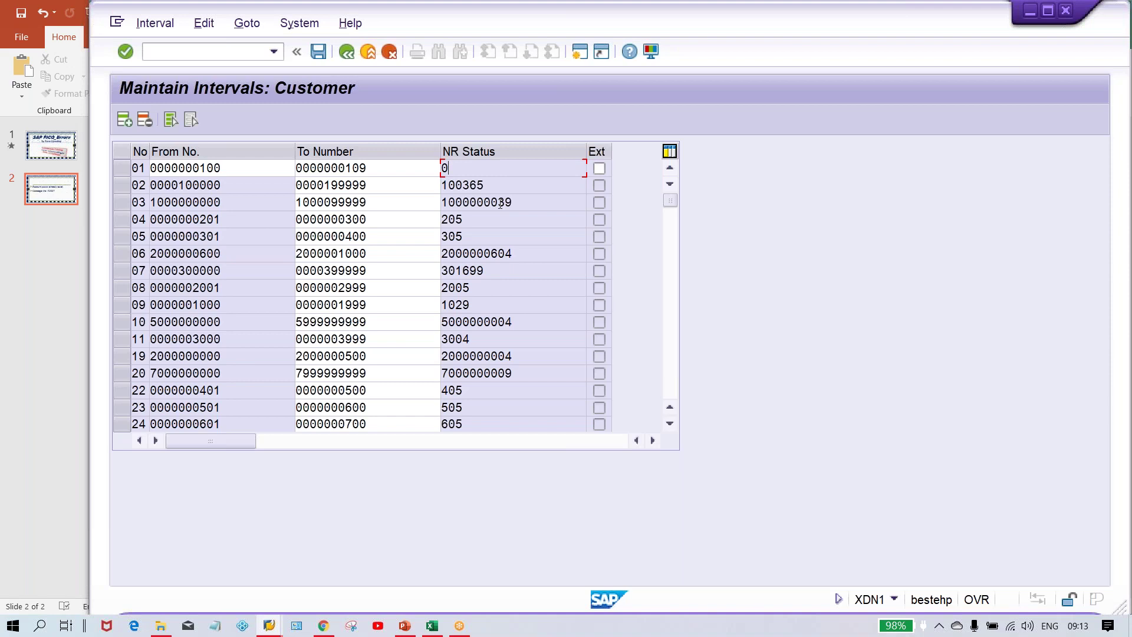
key("Return")
Step: Switch to the Create Customer session and restart customer creation with transaction XD01
key("alt+Tab")
key("alt+Tab")
key("alt+Tab")
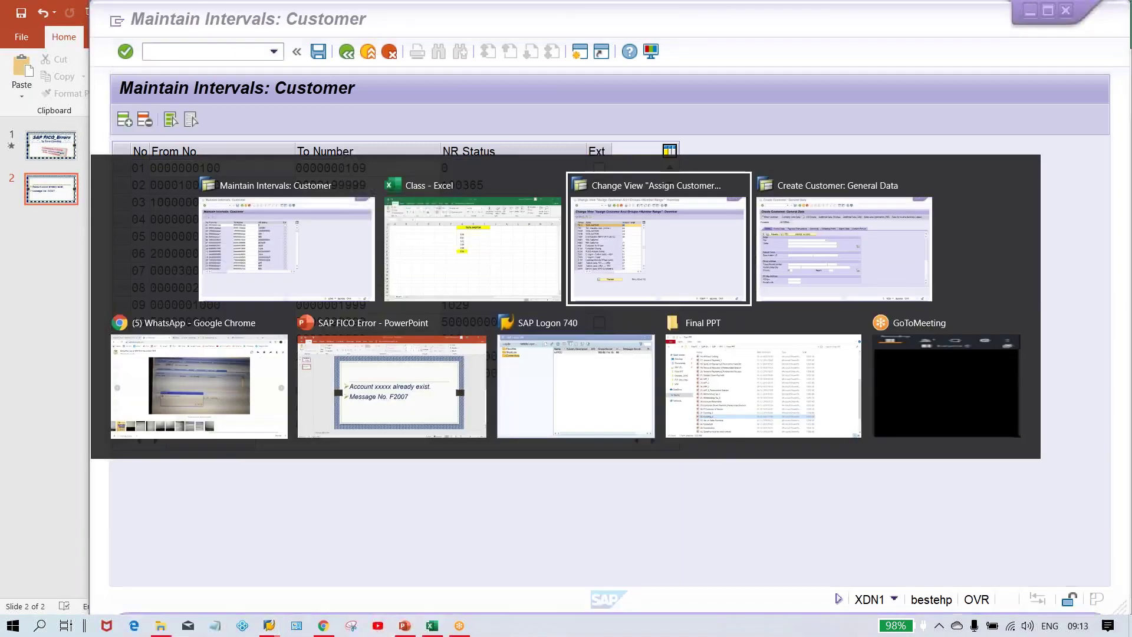
key("ctrl+slash")
type("/nxd01")
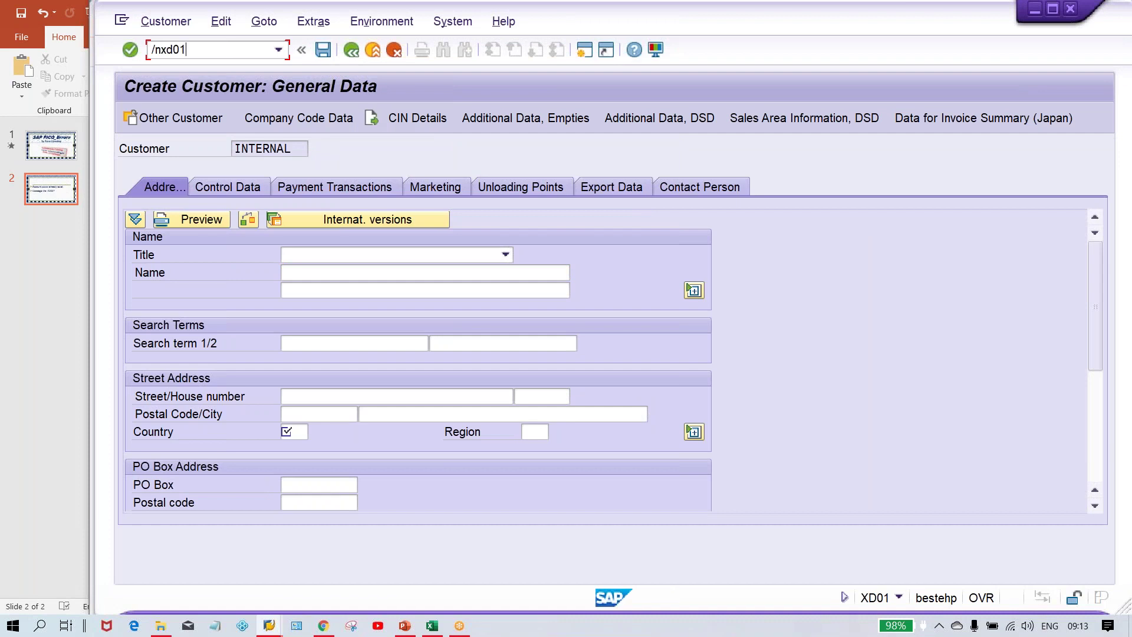
key("Return")
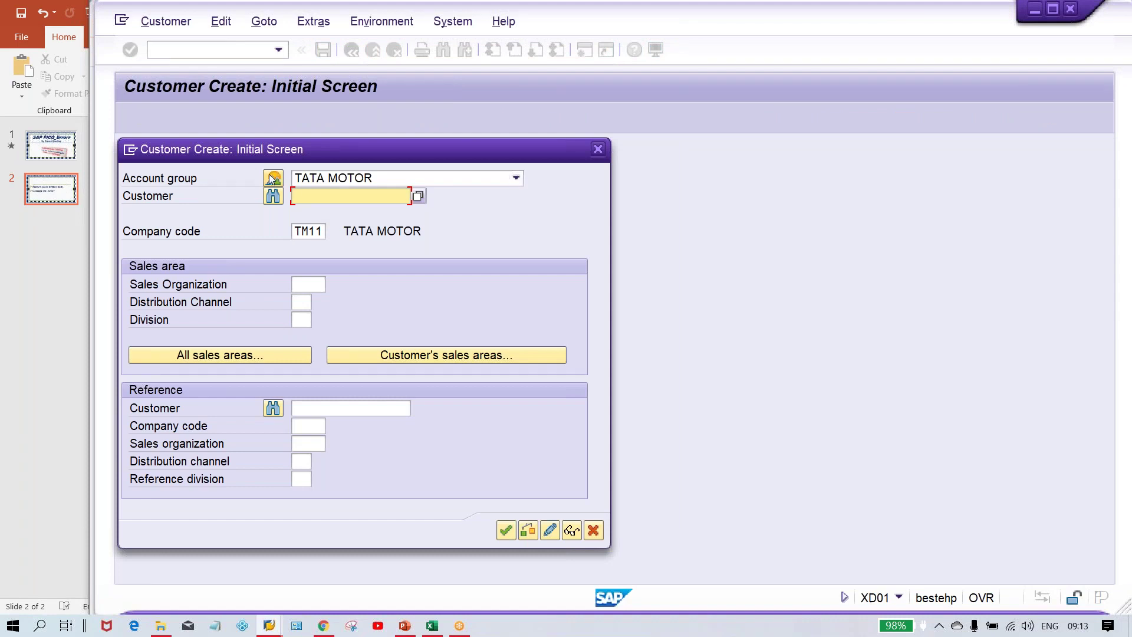
Step: Check account group TM11 in the account groups and number ranges list, and continue to the new TATA MOTOR customer's general data
left_click(270, 179)
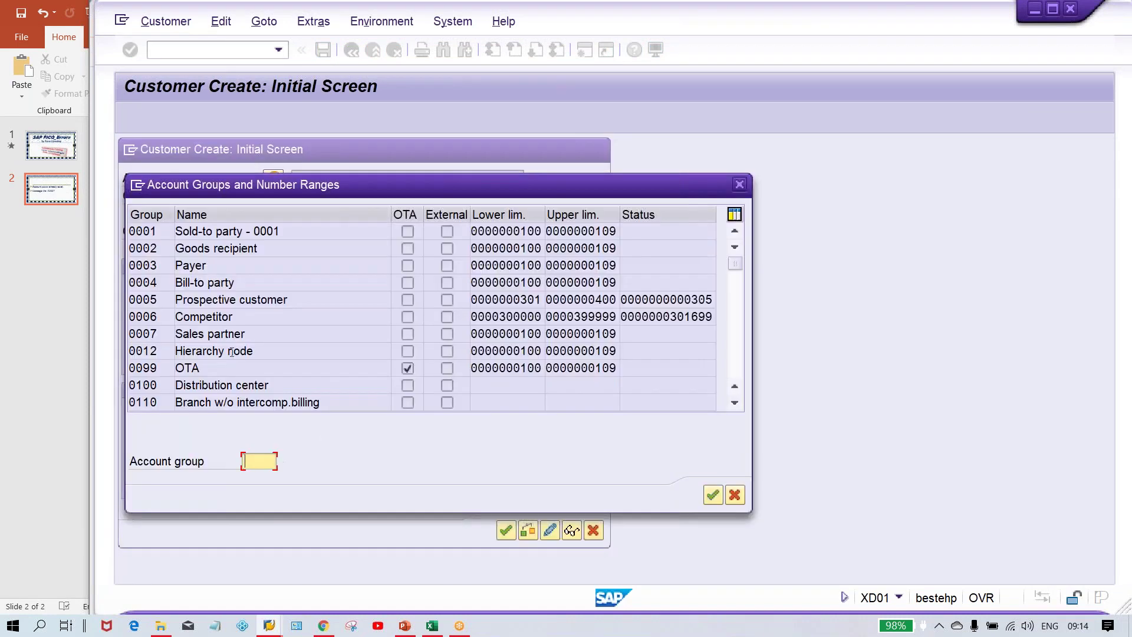
type("TM11")
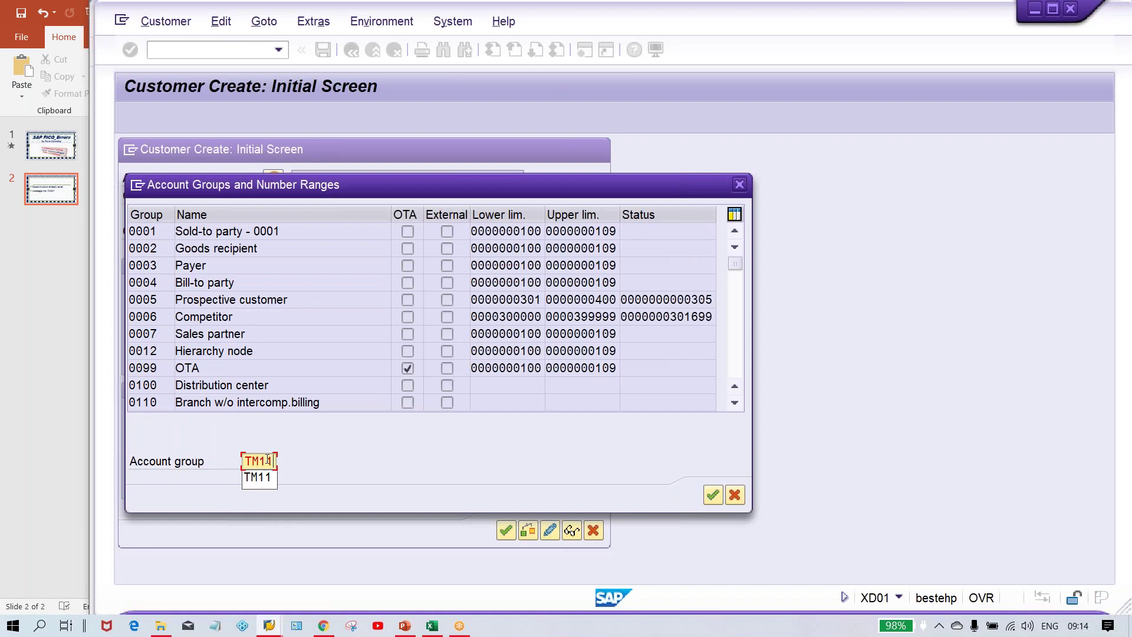
key("Return")
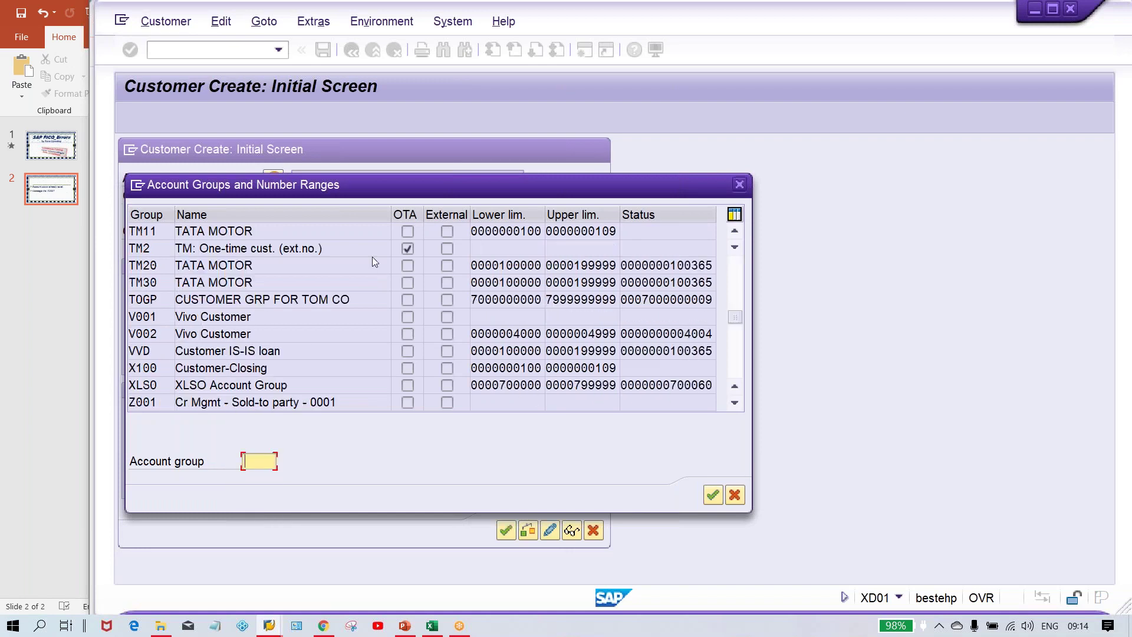
key("Return")
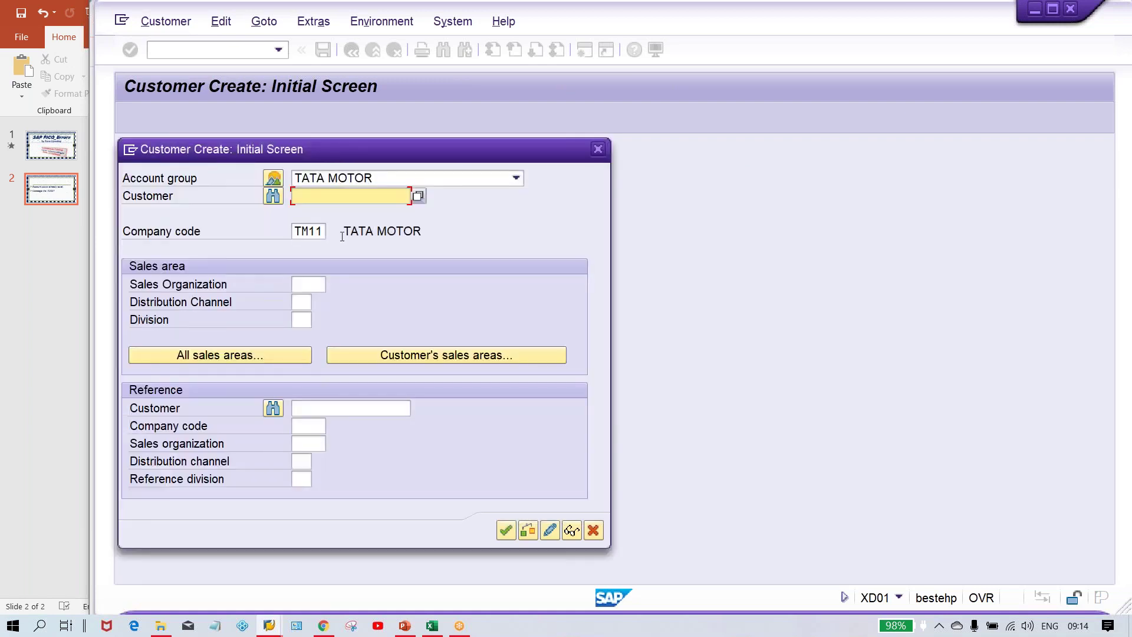
key("Return")
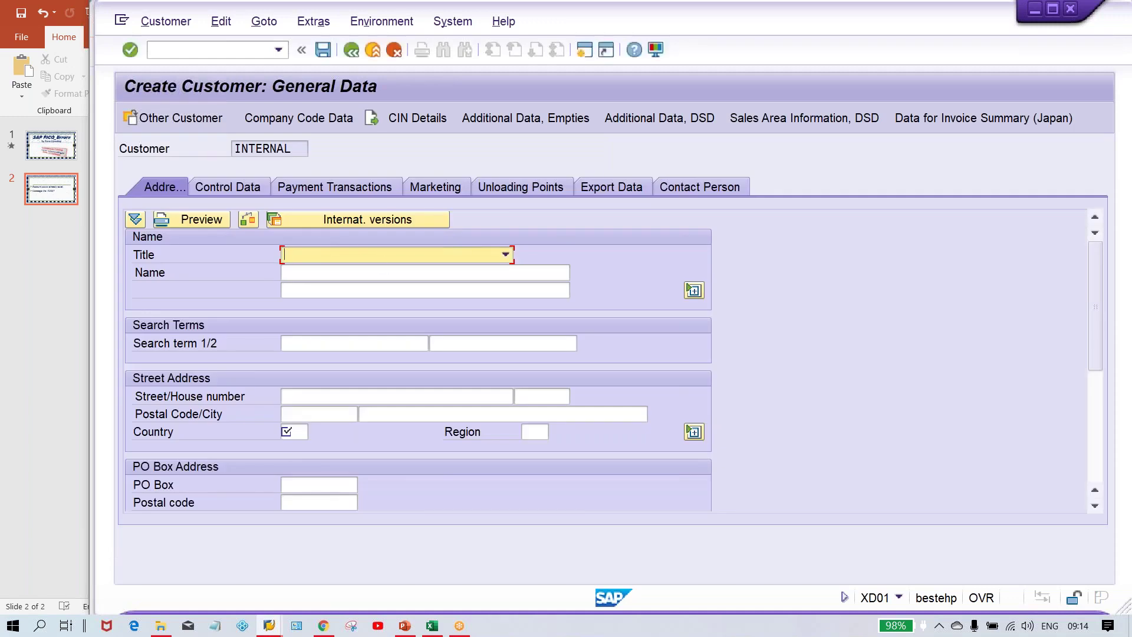
Step: Enter CUSTOMER_TEST1 as the new customer's name and fill in the country
left_click(333, 255)
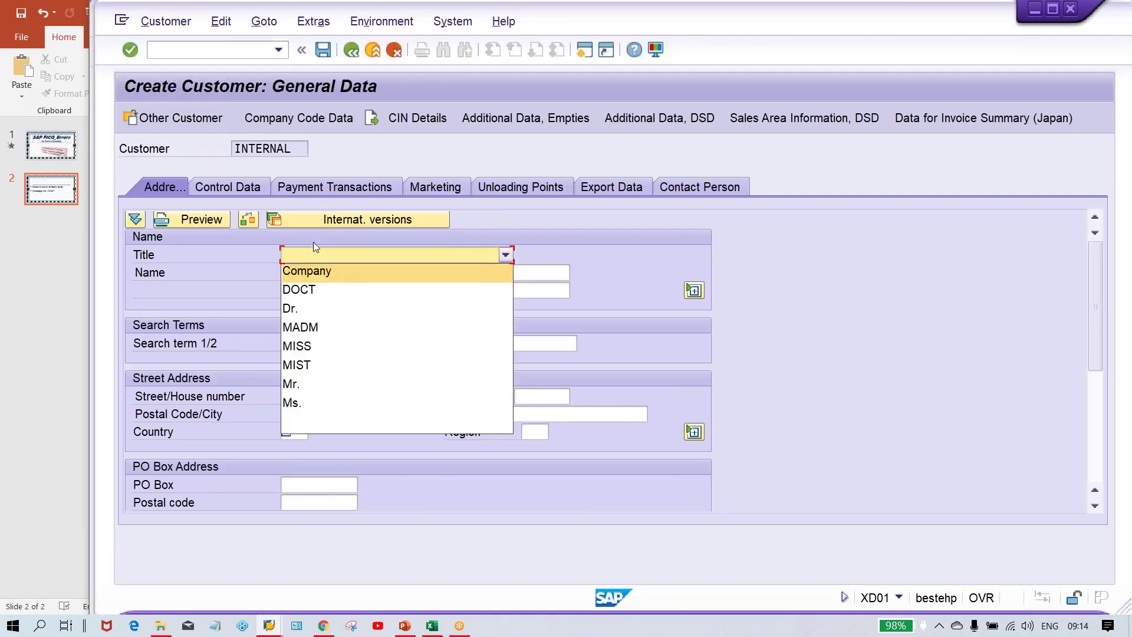
left_click(314, 249)
left_click(321, 275)
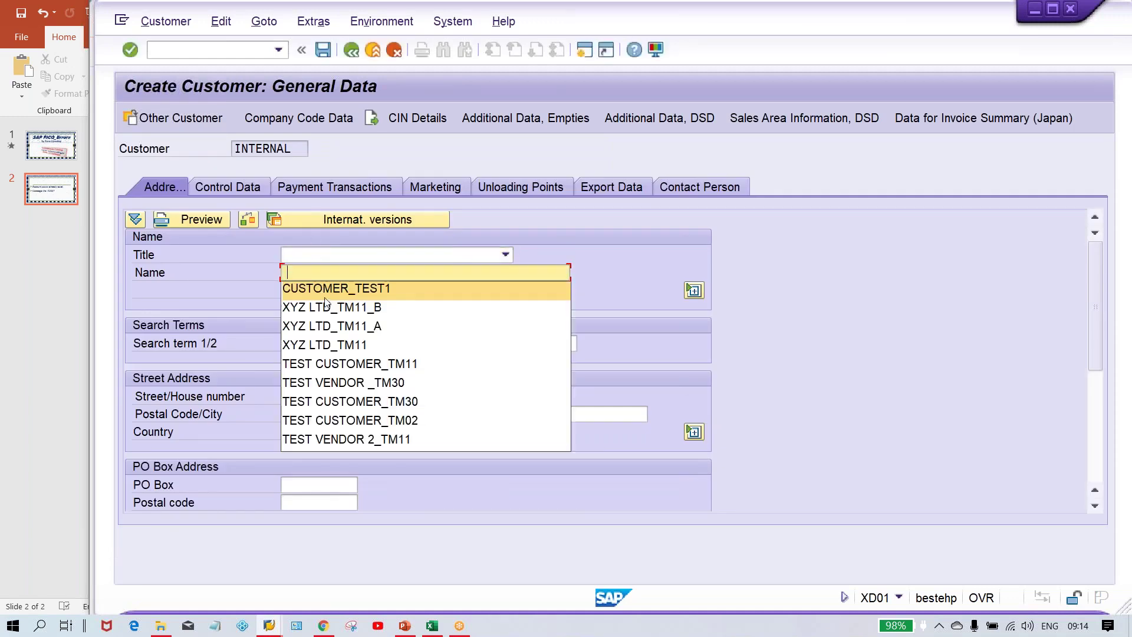
left_click(326, 294)
left_click(289, 434)
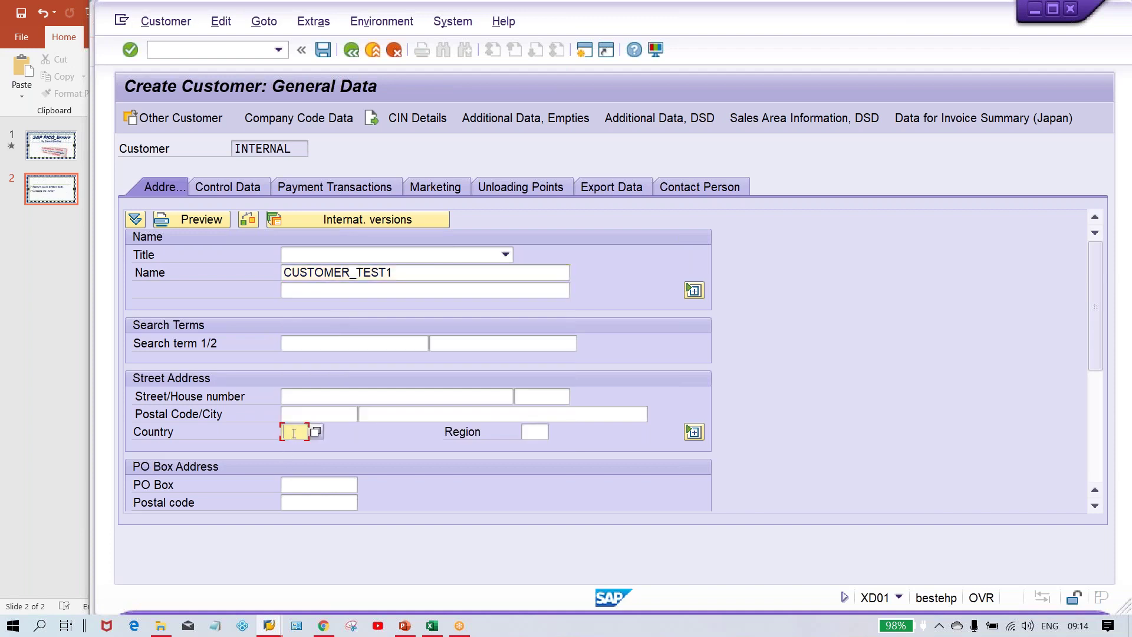
Step: Enter reconciliation account 1005 in the customer's company code data and try to save the customer
left_click(318, 118)
left_click(298, 271)
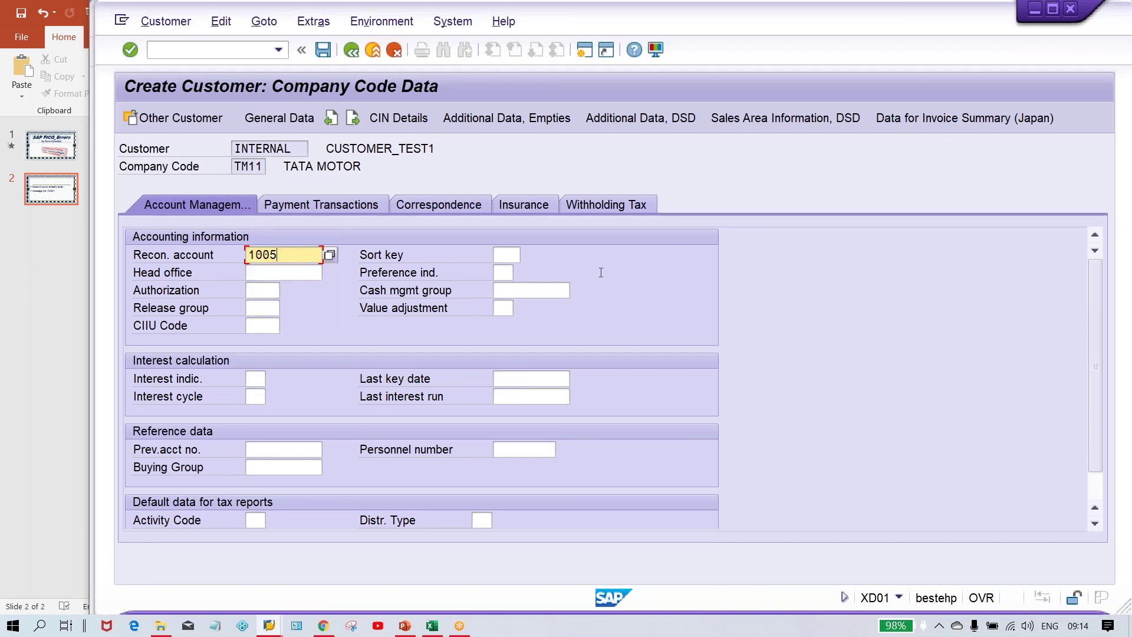
key("Return")
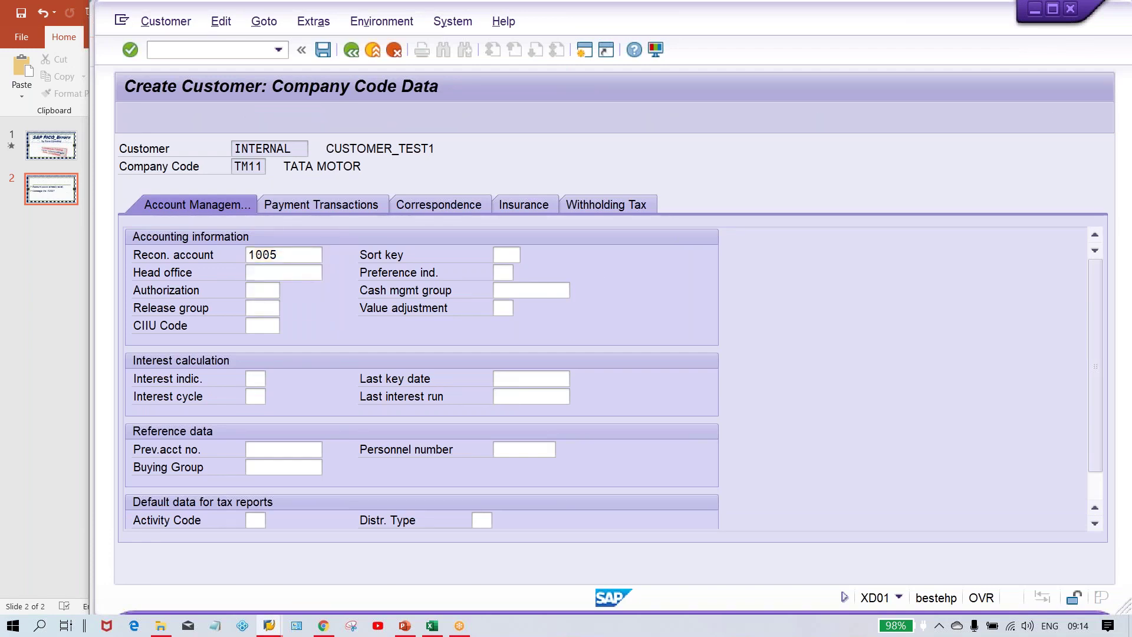
key("ctrl+s")
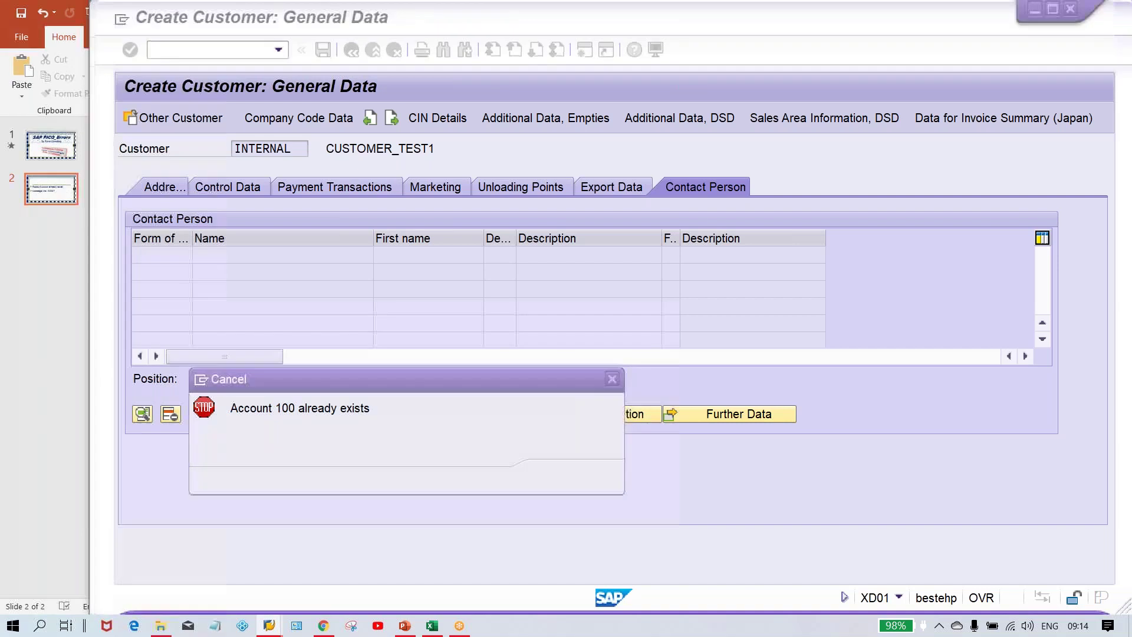
Step: Switch to the SAP session that assigns customer account groups to number ranges and check the range of group TM11
key("alt+Tab")
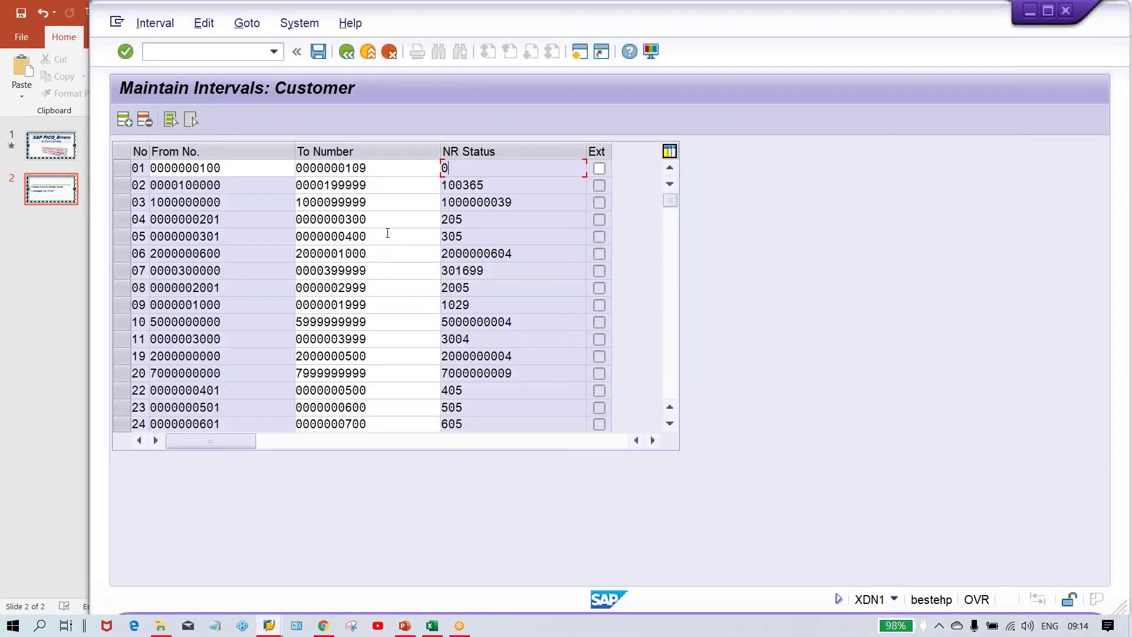
key("alt+Tab")
key("alt+Tab")
key("alt+Tab")
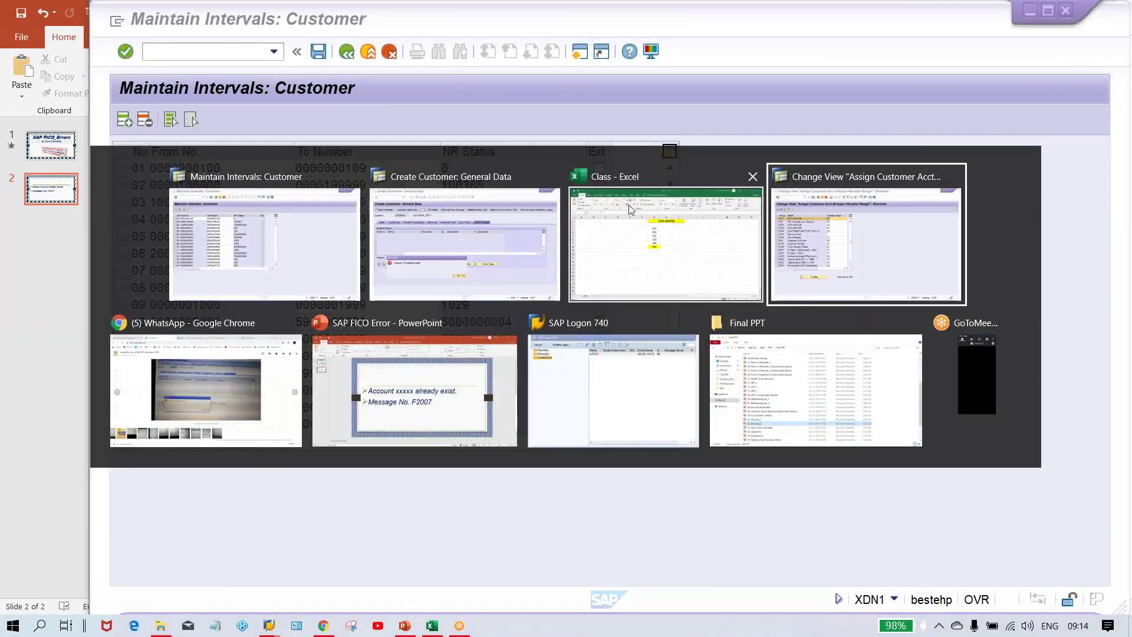
left_click(858, 231)
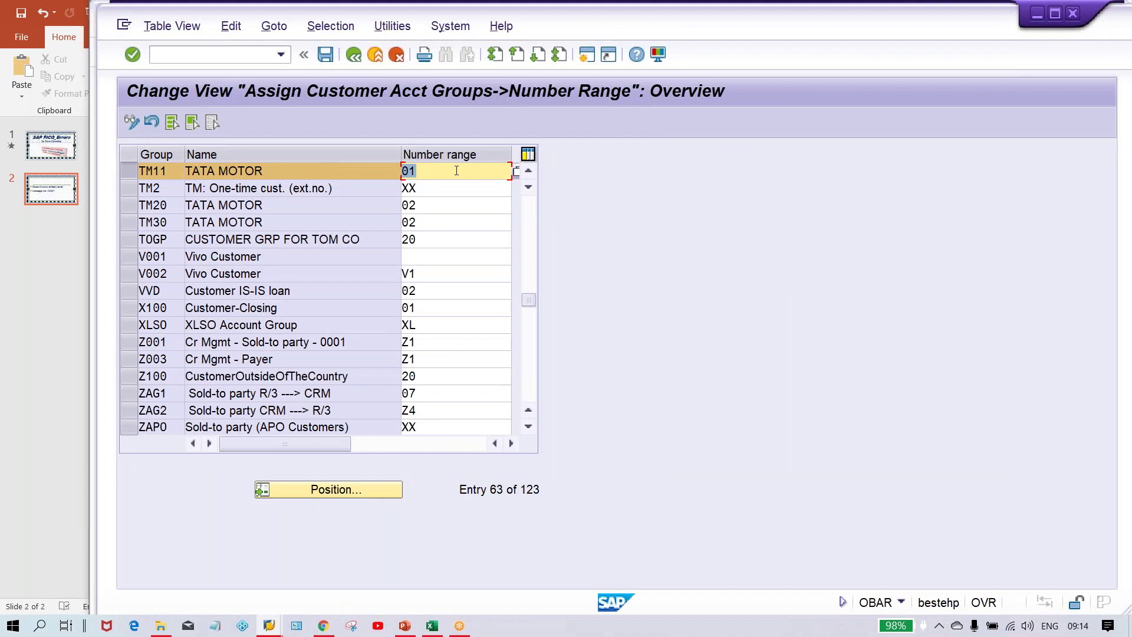
Step: Return to the customer intervals session and review the from number, to number and NR status of interval 01
left_click(270, 626)
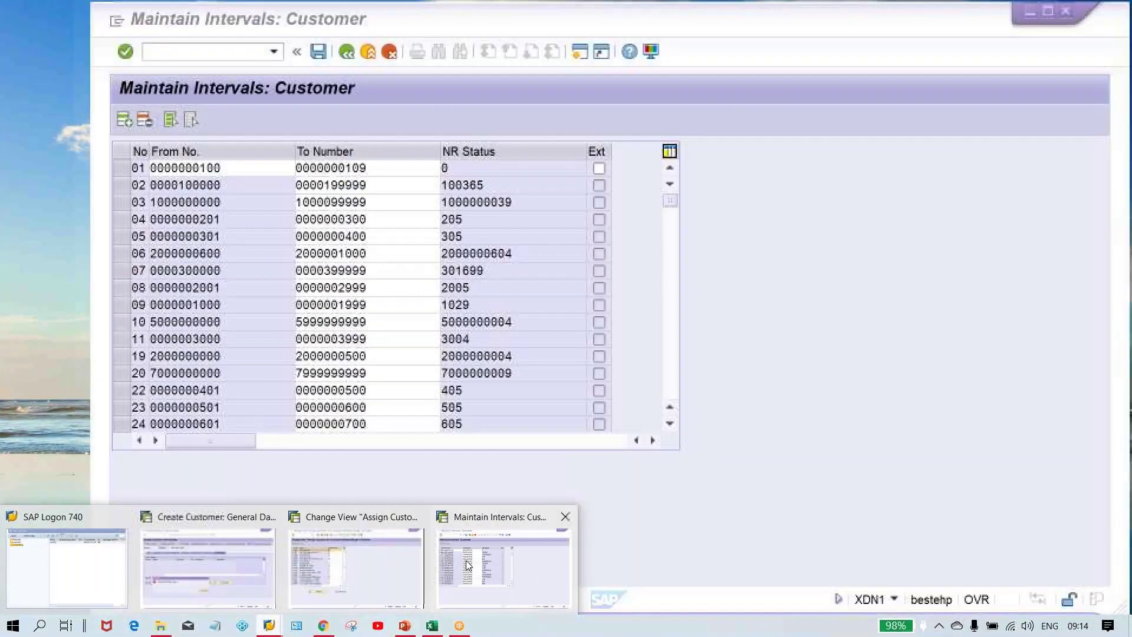
left_click(448, 567)
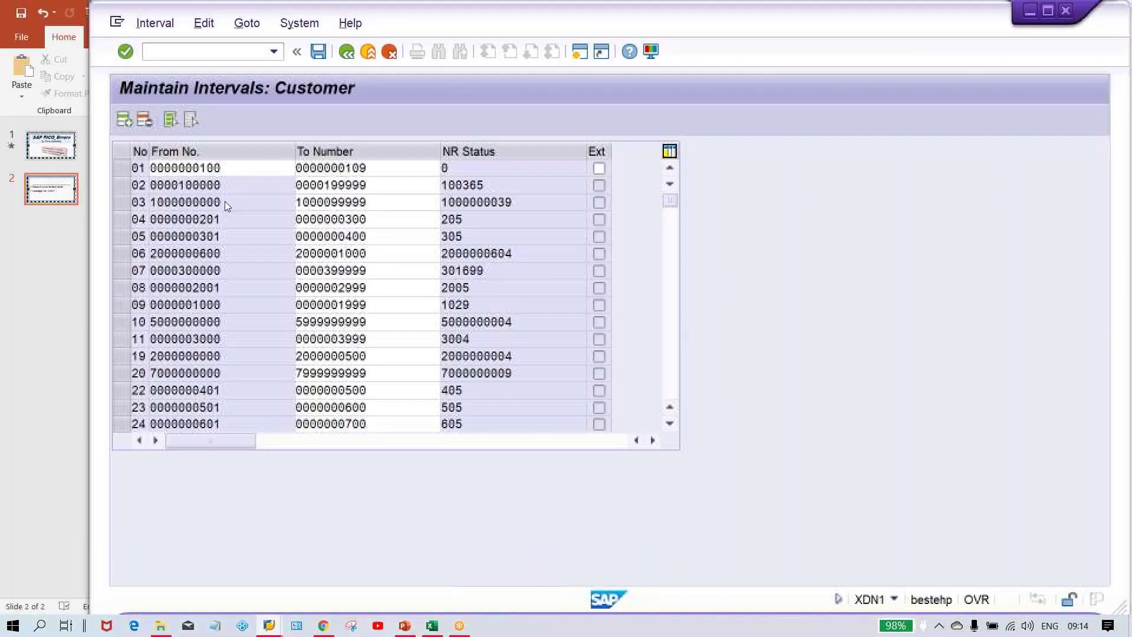
left_click(225, 169)
left_click(394, 166)
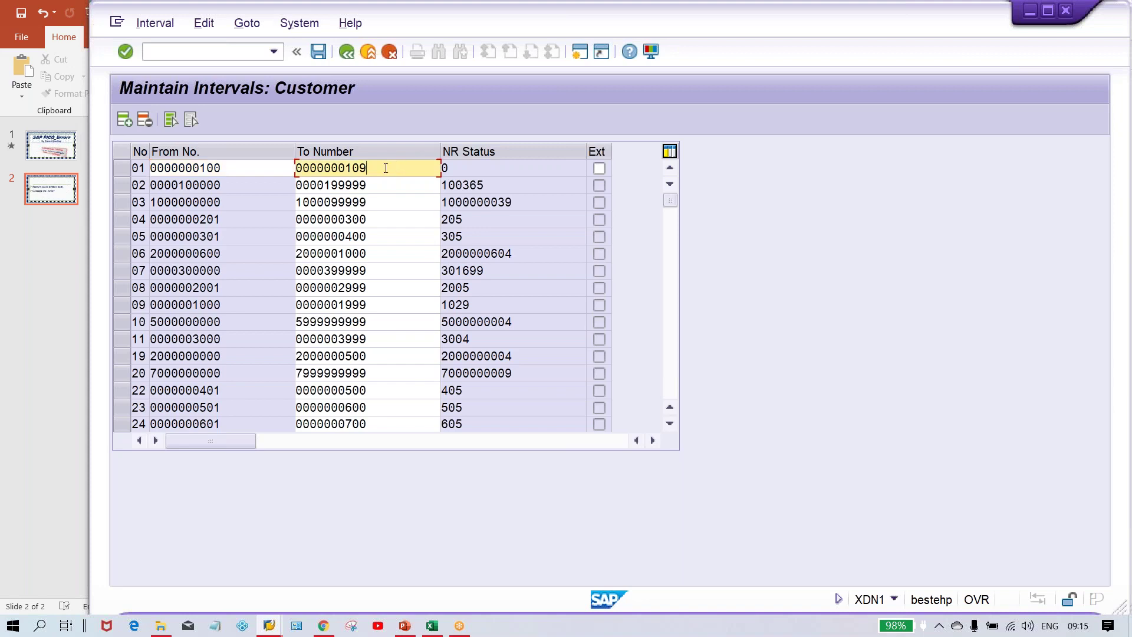
left_click(463, 167)
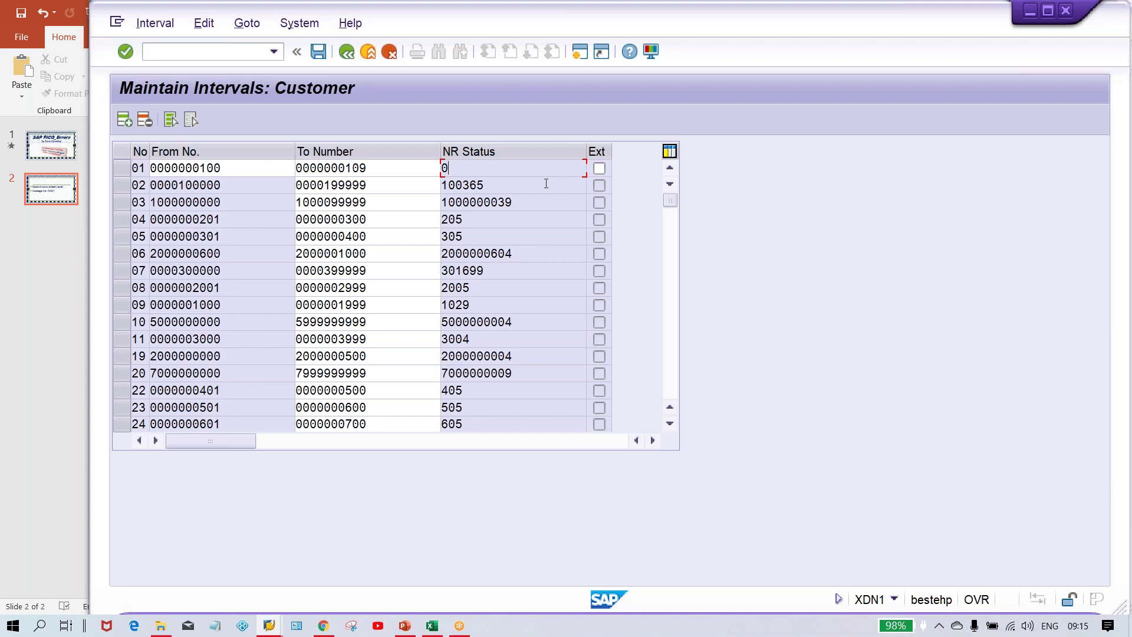
left_click(225, 167)
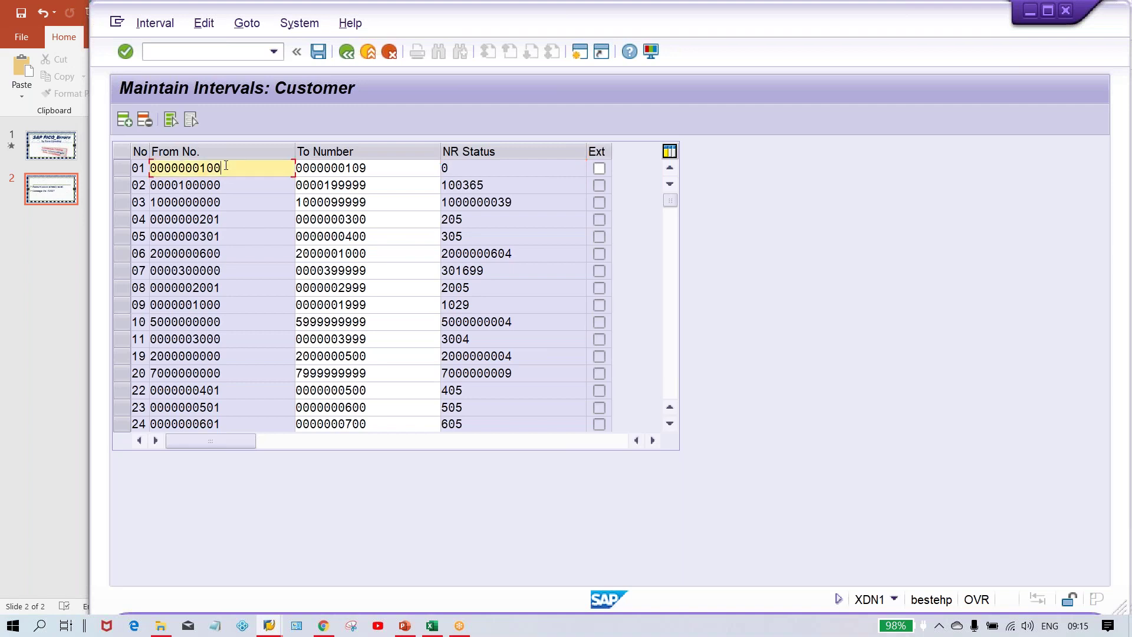
left_click(456, 167)
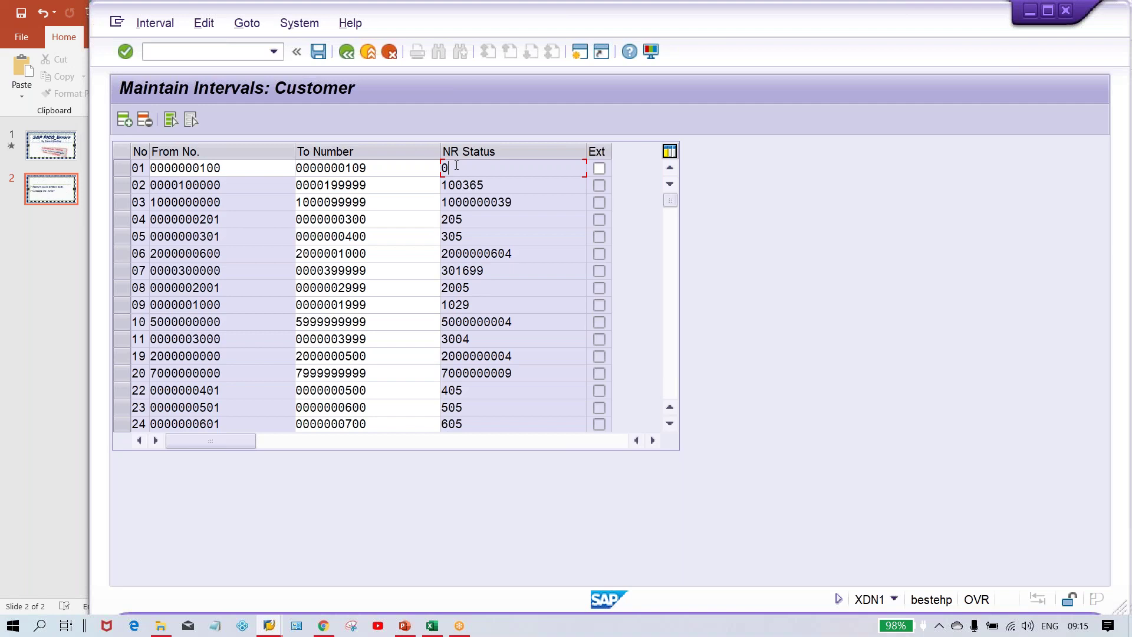
Step: View the account error in the Create Customer session, and switch to the Excel workbook to select the customer numbers in G3:G7
key("alt+Tab")
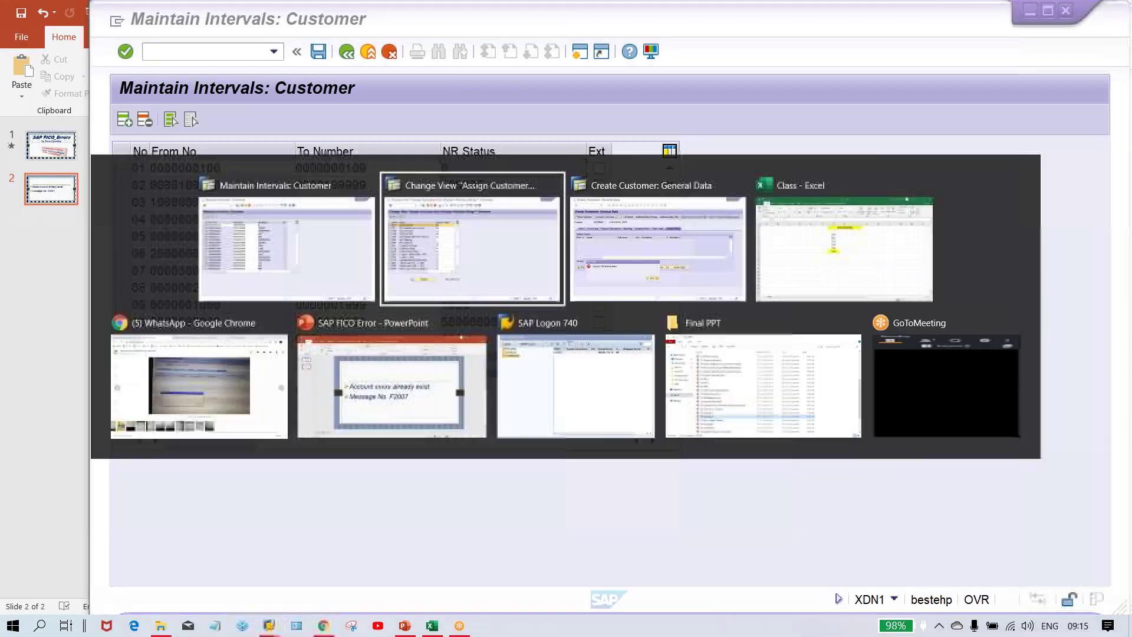
key("alt+Tab")
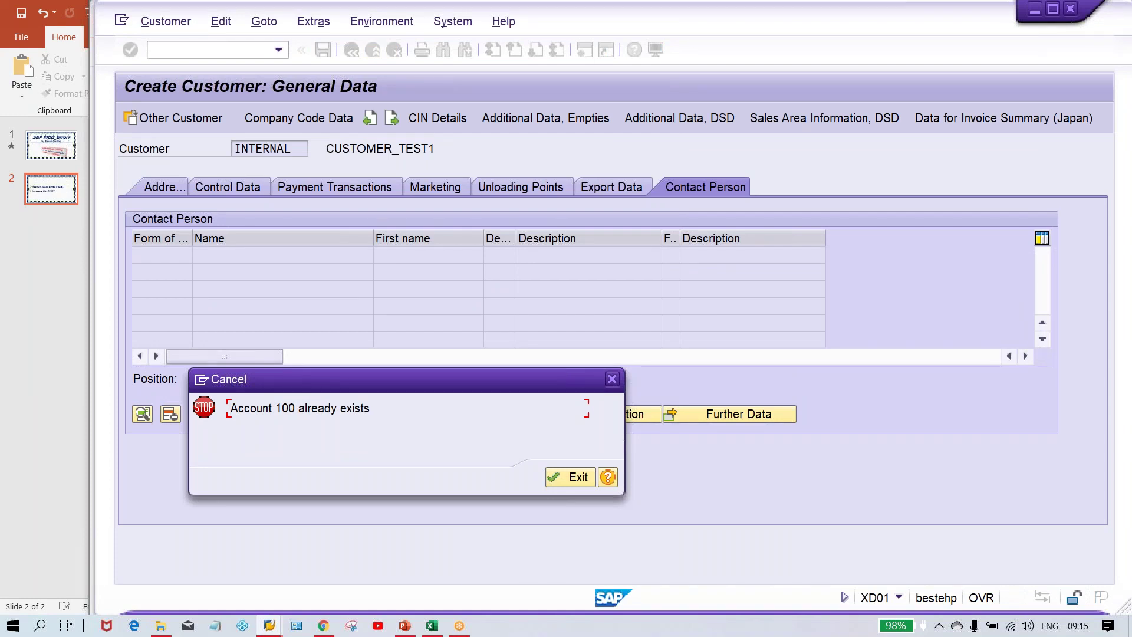
key("alt+Tab")
key("alt+Tab")
key("alt+Tab")
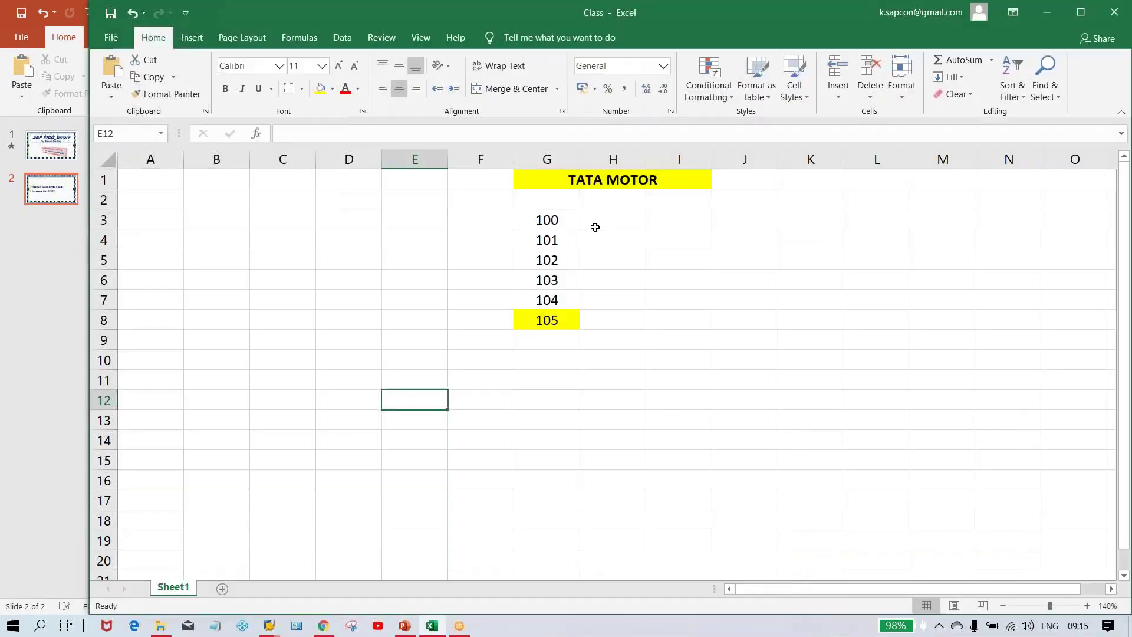
left_click(590, 227)
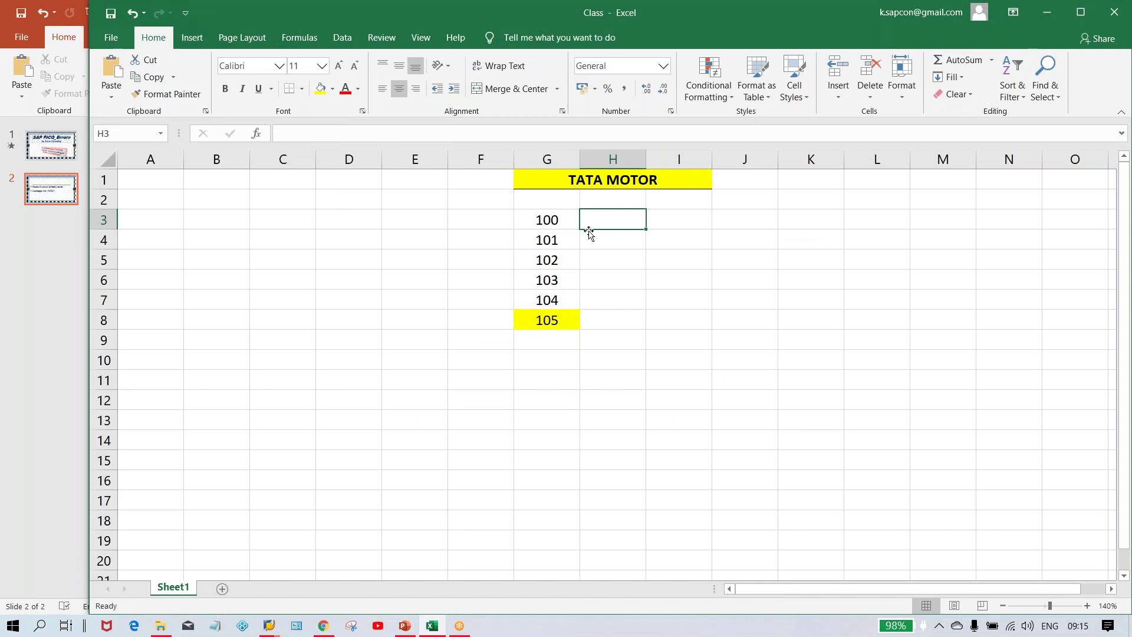
left_click(551, 298)
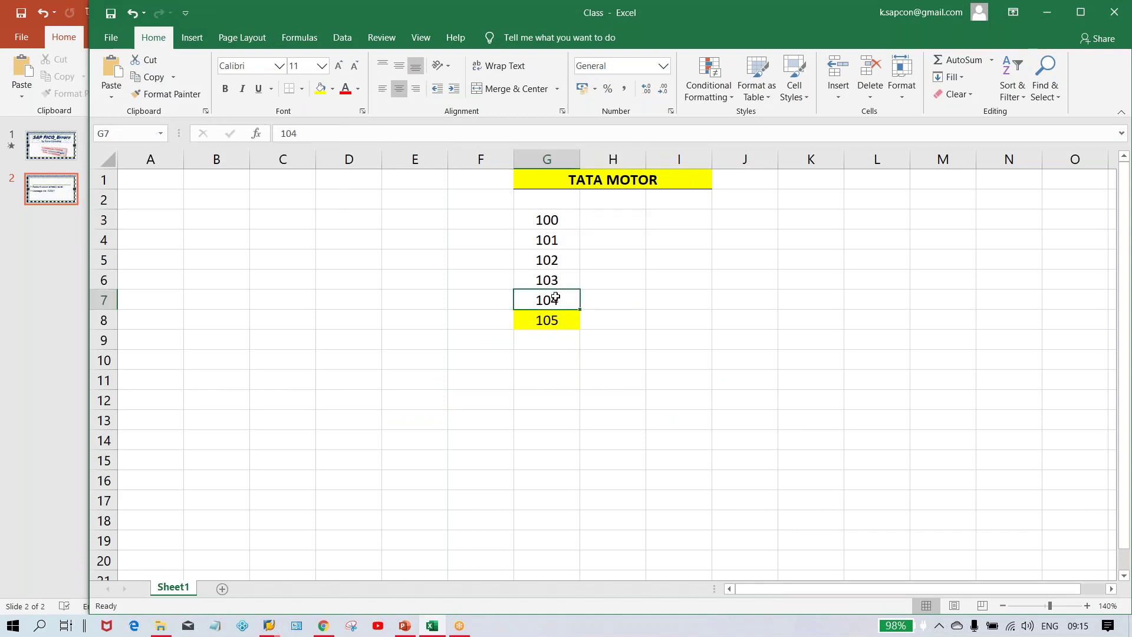
left_click_drag(561, 221, 573, 299)
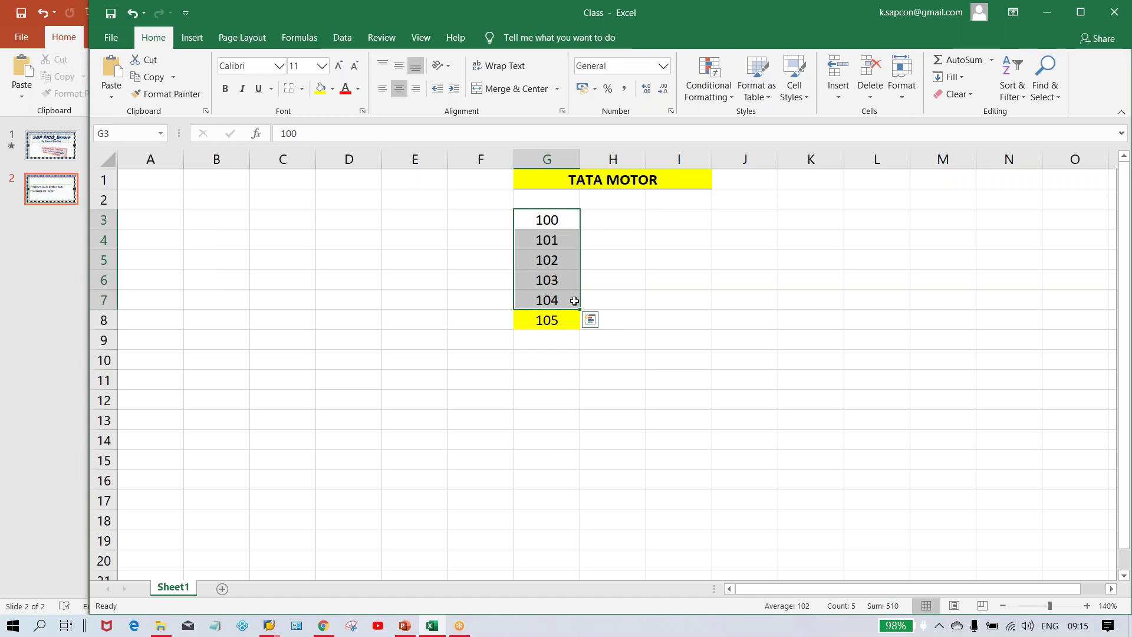
Step: Exit the account error in the Create Customer session and return the customer intervals session to the range maintenance start screen
key("alt+Tab")
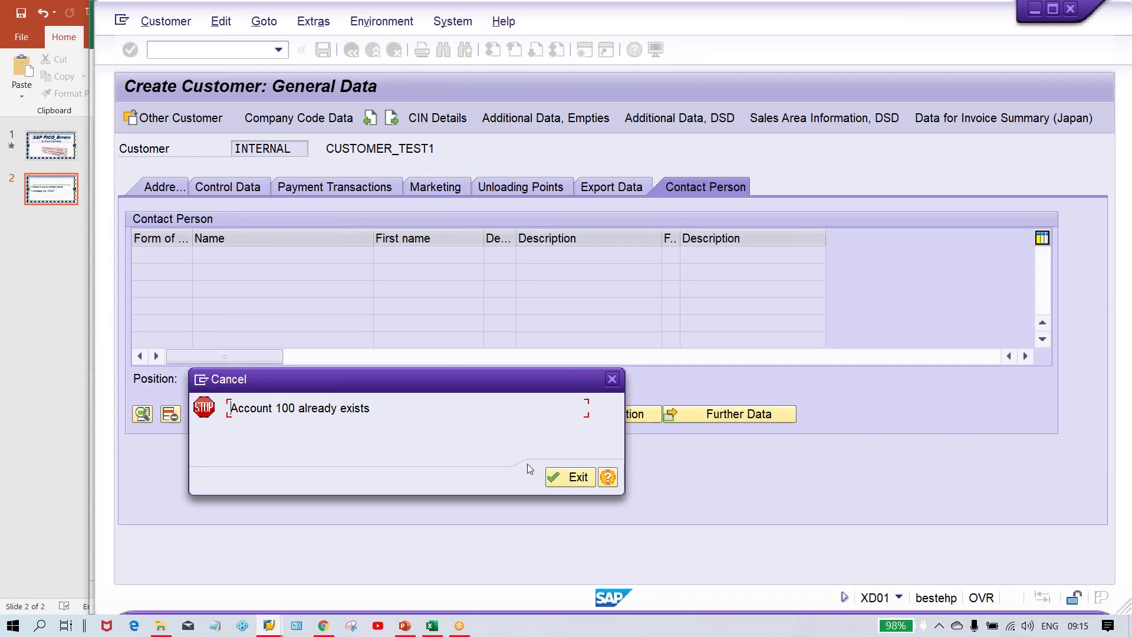
key("Return")
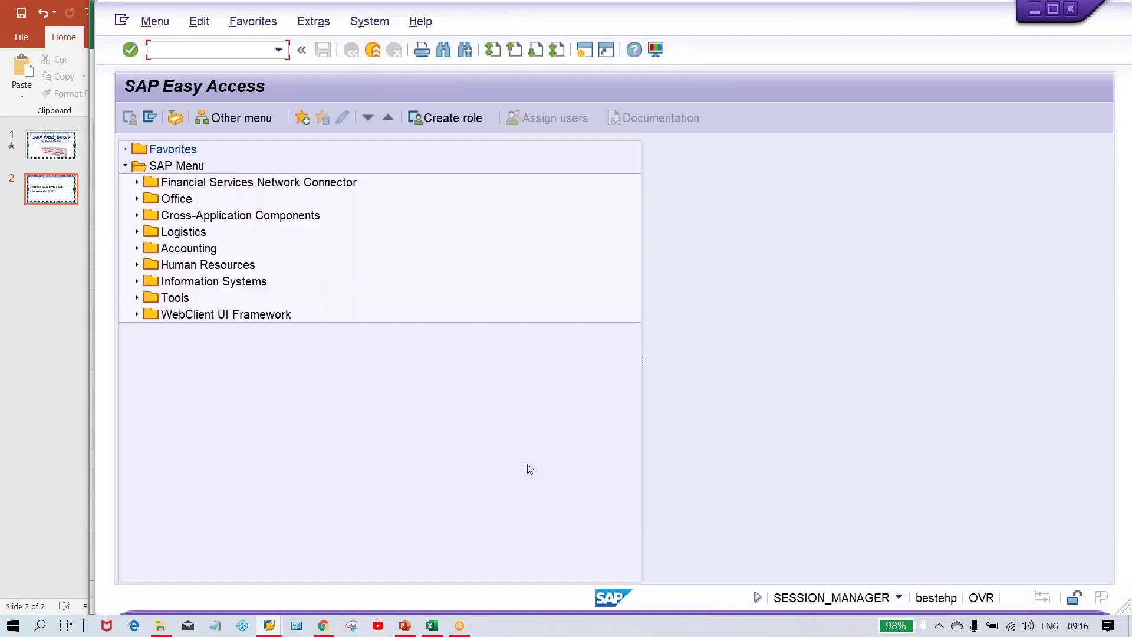
key("alt+Tab")
key("alt+Tab")
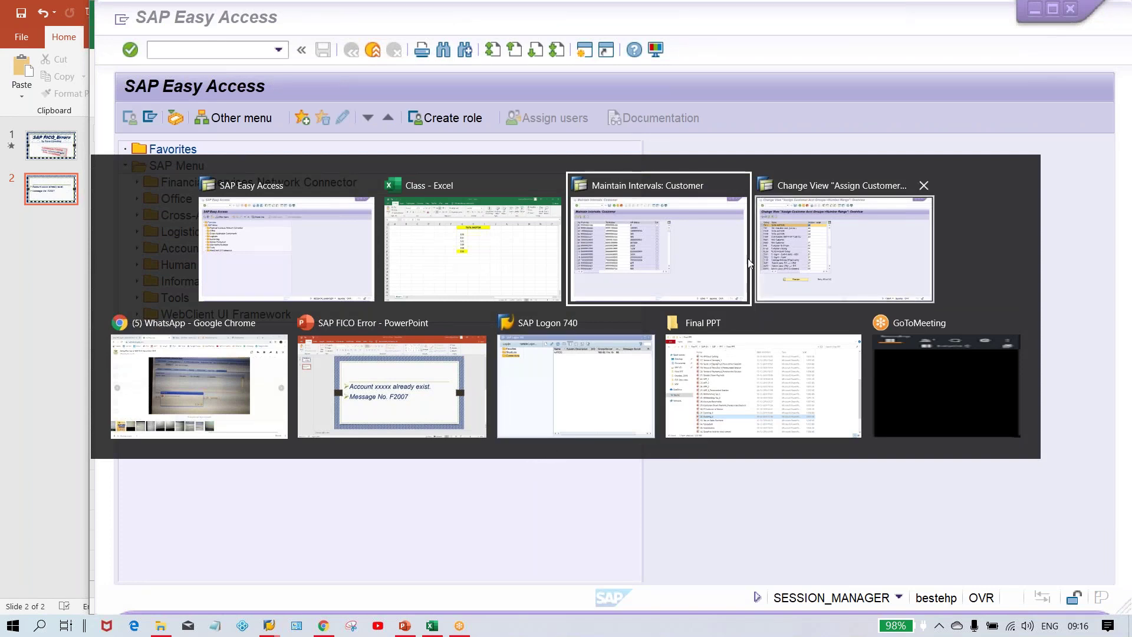
left_click(688, 267)
left_click(346, 54)
left_click(347, 56)
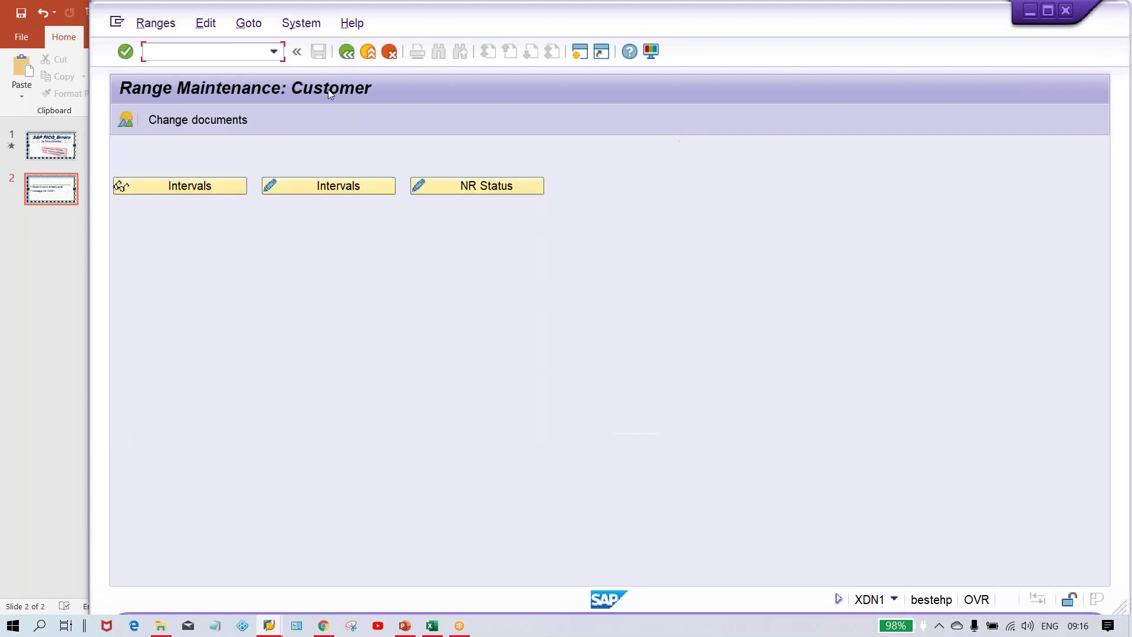
Step: Open the customer intervals for editing and review the NR status and from number of interval 01
left_click(312, 188)
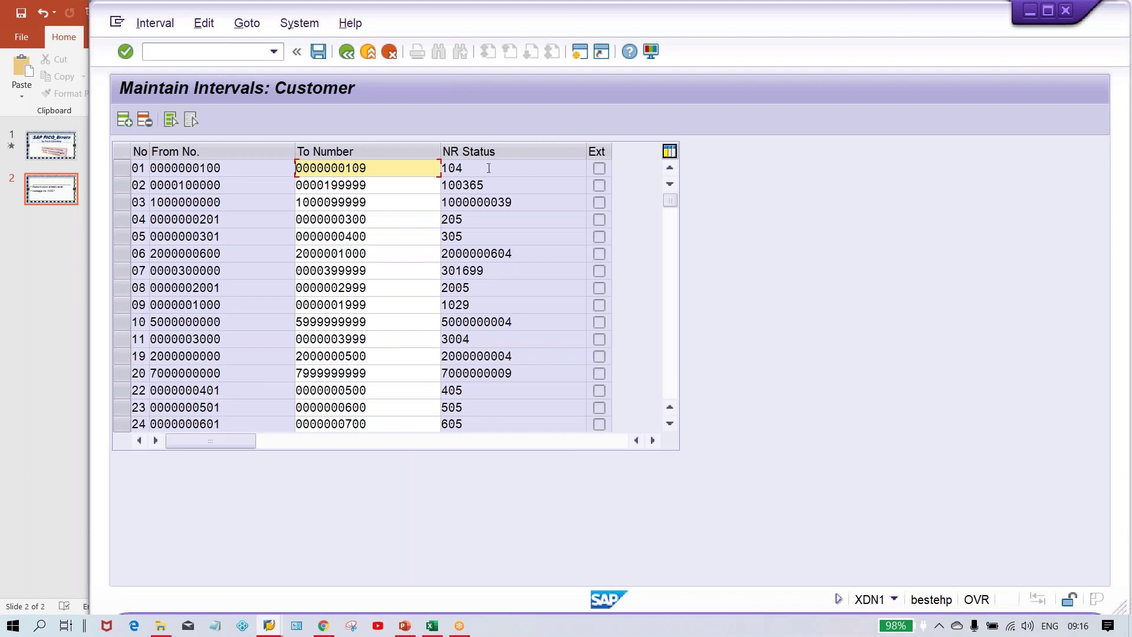
left_click(489, 168)
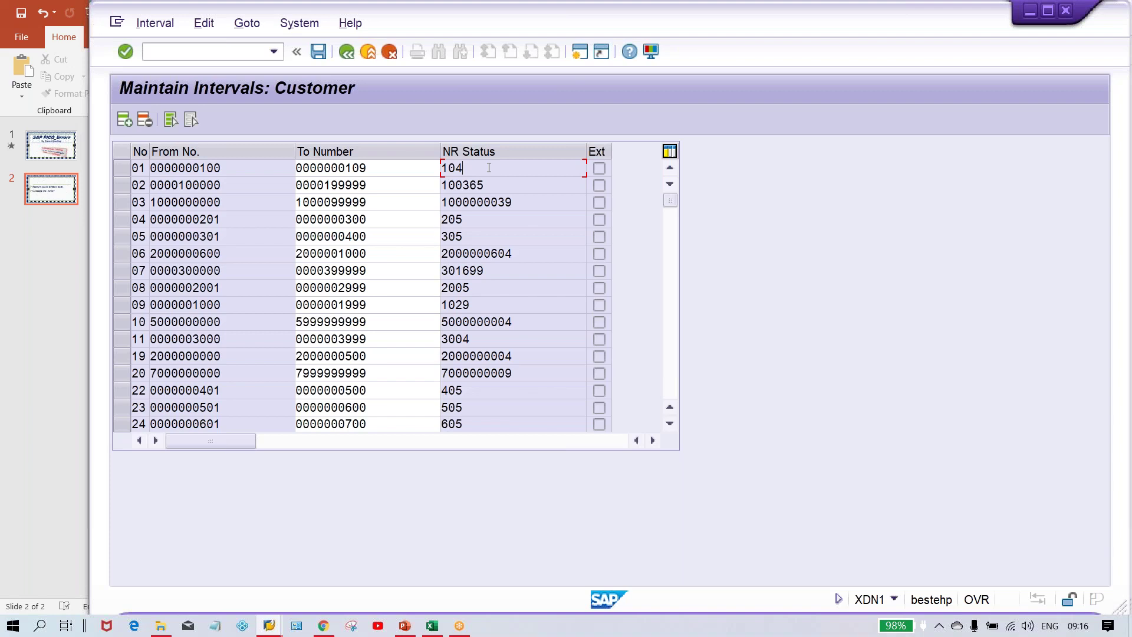
left_click_drag(222, 166, 203, 158)
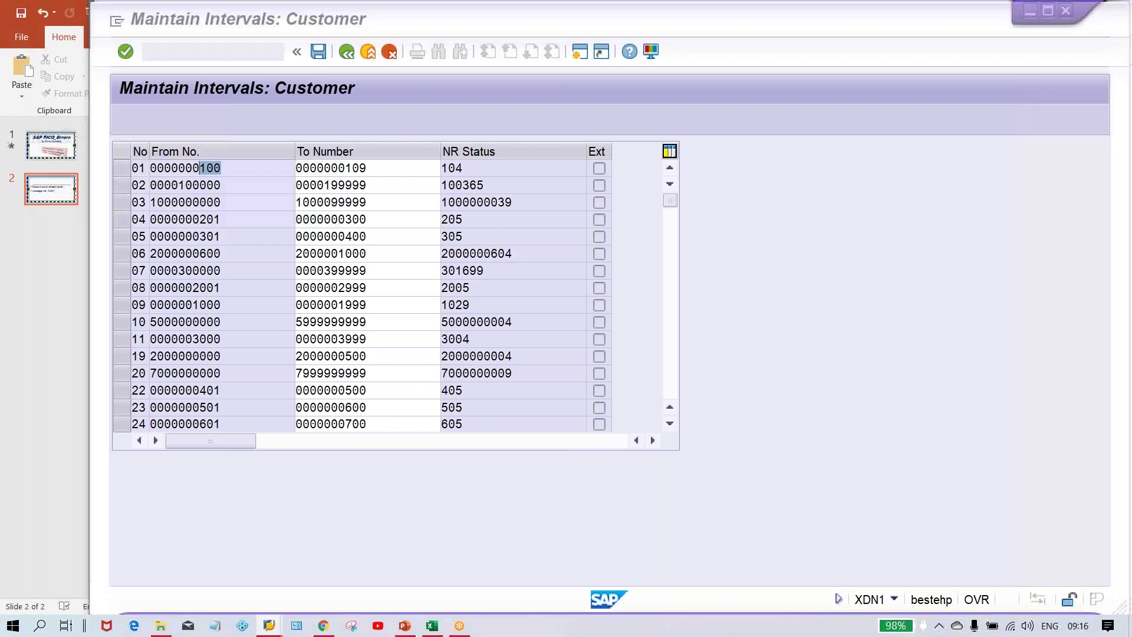
Step: Switch to the SAP Easy Access session and start XD01 with account group TATA MOTOR and company code TM11
key("alt+Tab")
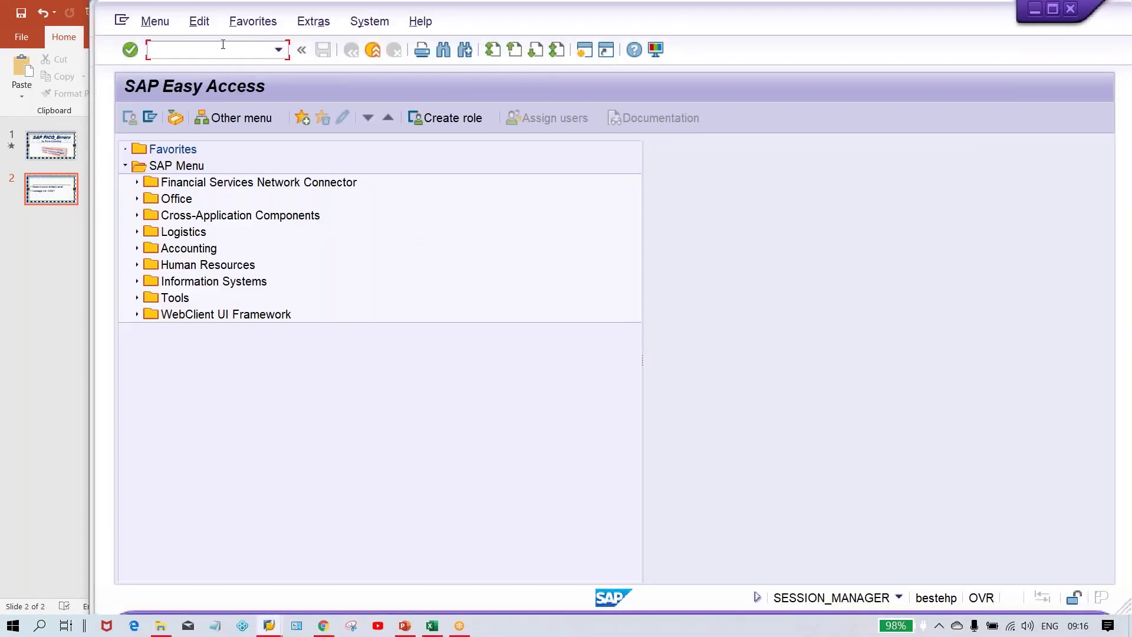
type("XD01")
key("Return")
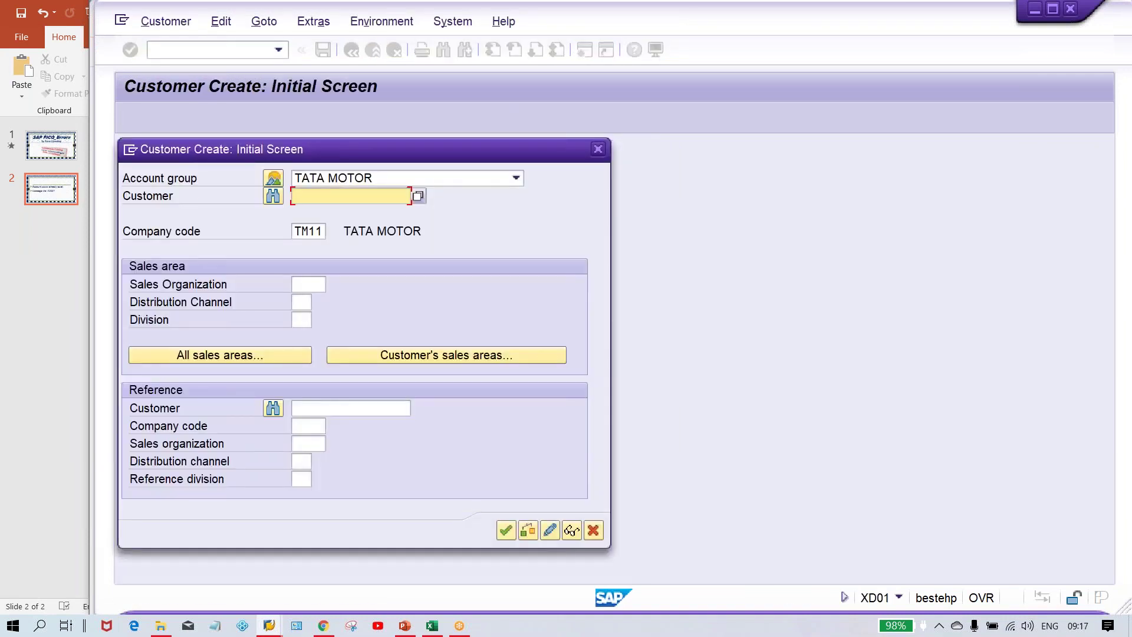
key("Return")
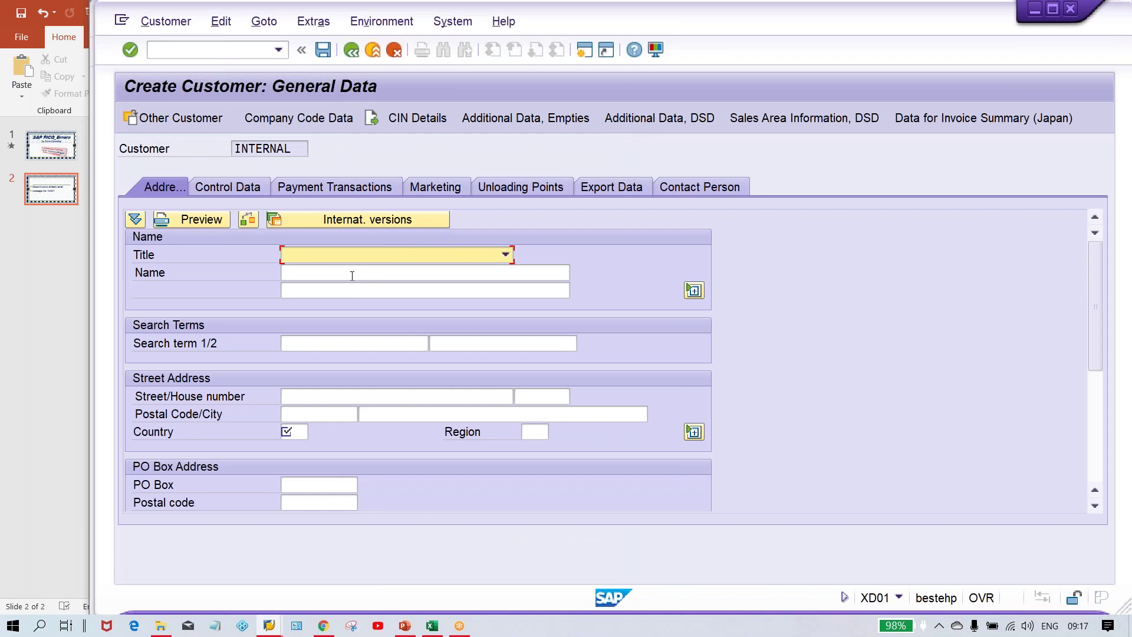
Step: Enter CUSTOMER_TEST1 as the name and IN as the country in the customer's general data
left_click(352, 275)
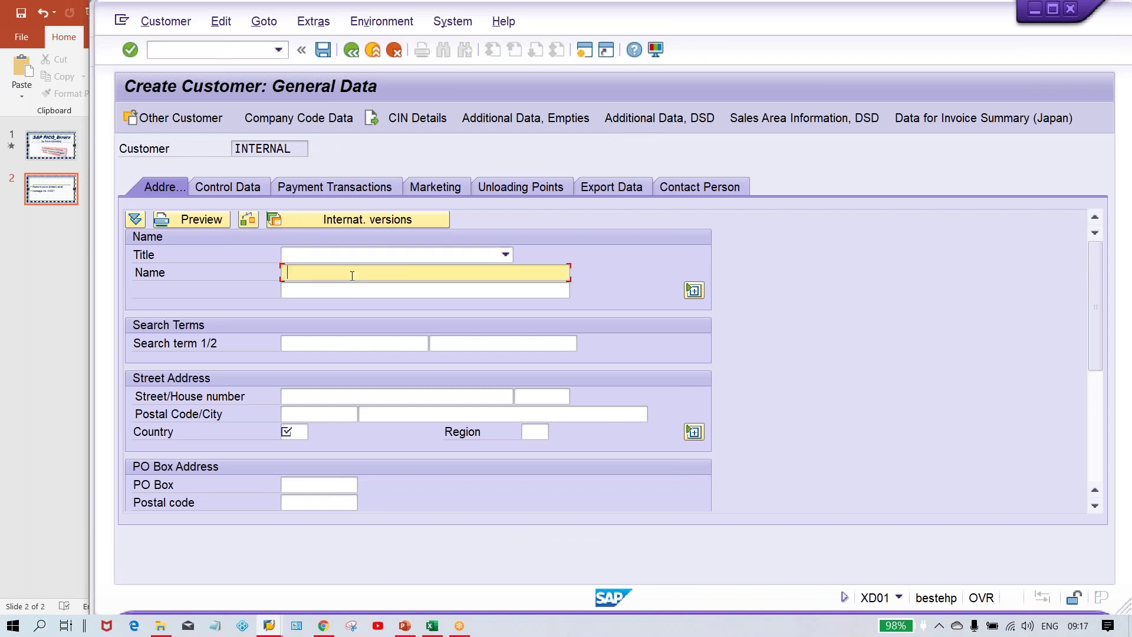
left_click(352, 285)
left_click(286, 430)
left_click(299, 448)
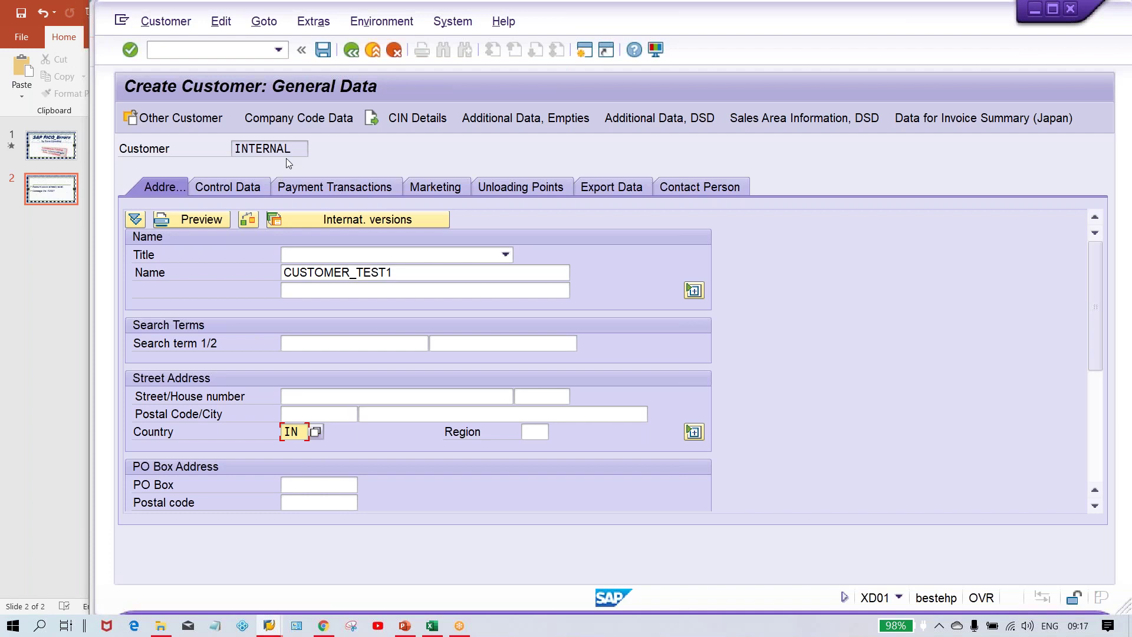
Step: Set the reconciliation account to 1005 in the company code data, then try to save the customer and exit the transaction
left_click(311, 124)
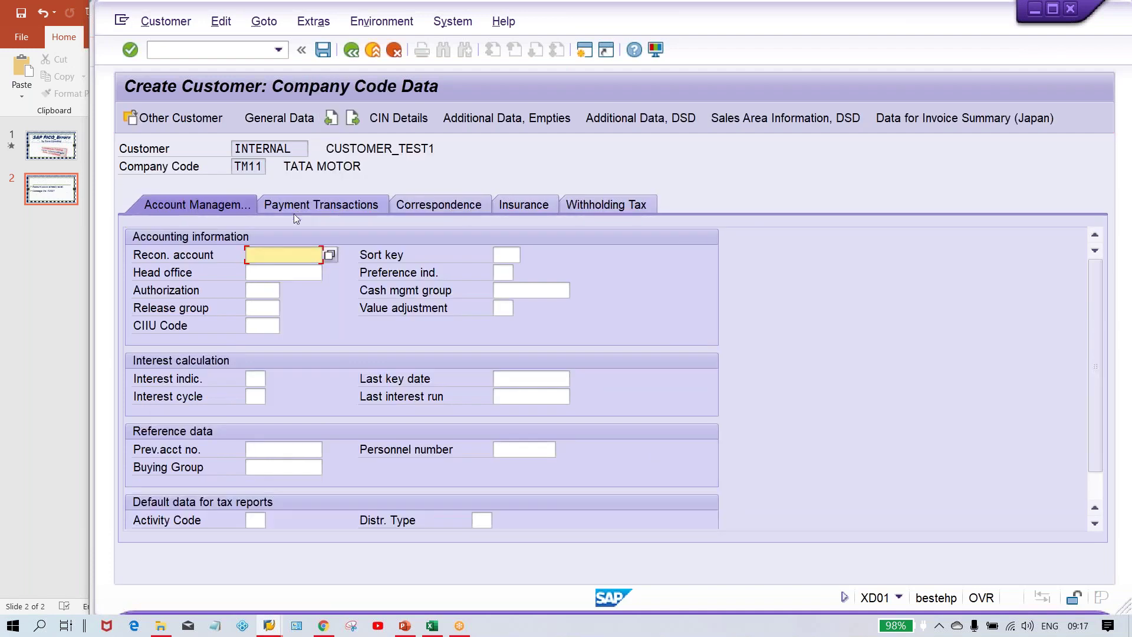
left_click(286, 254)
left_click(271, 270)
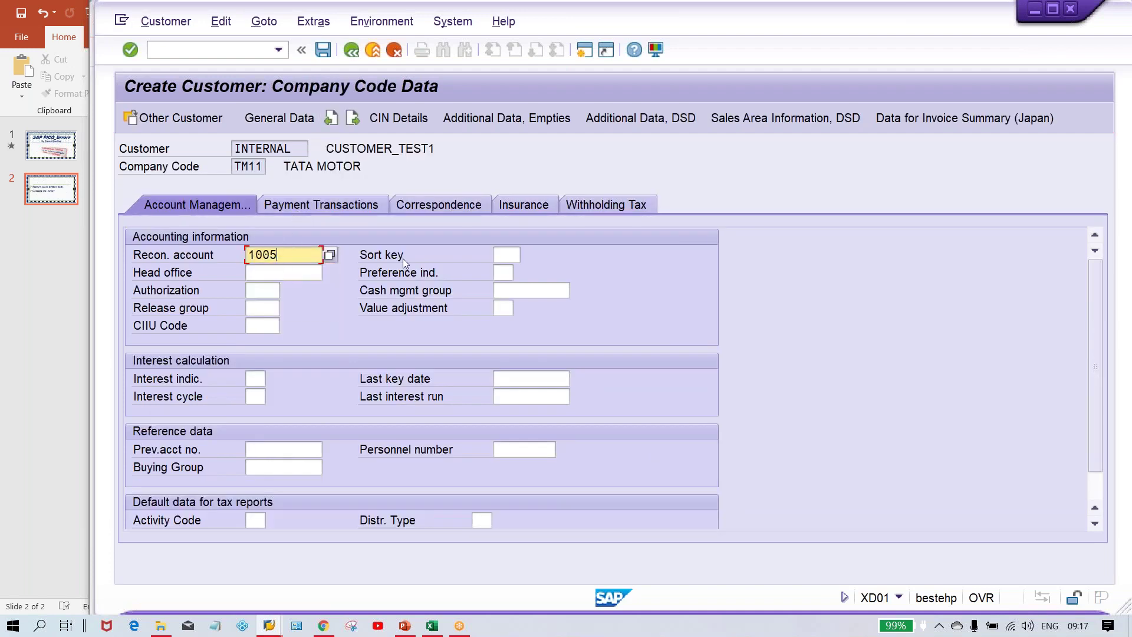
key("ctrl+s")
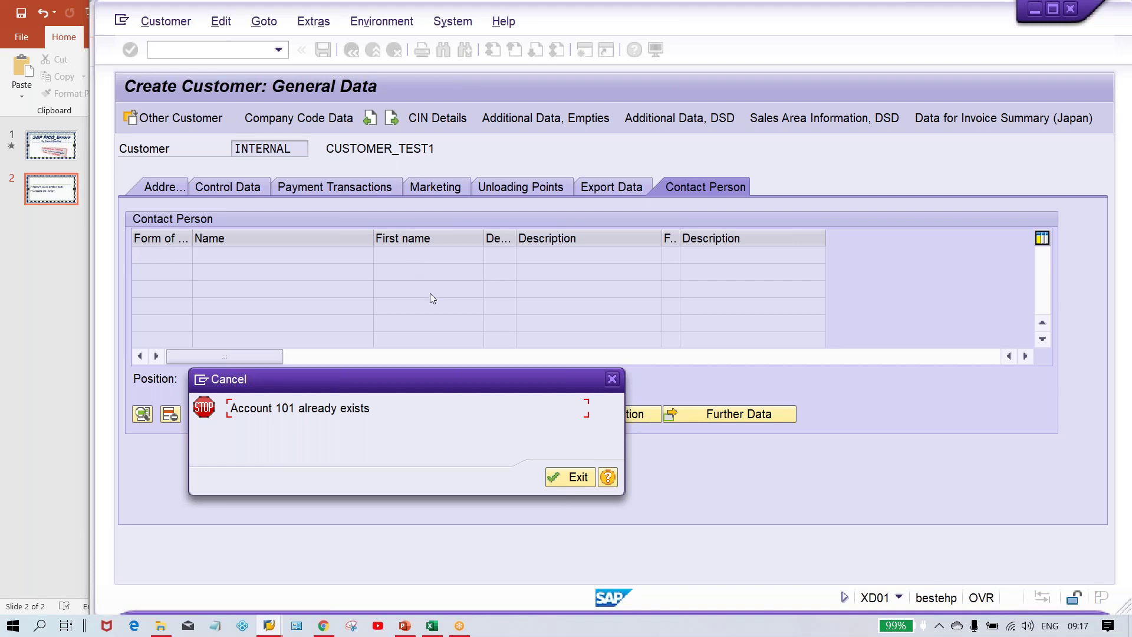
left_click(552, 477)
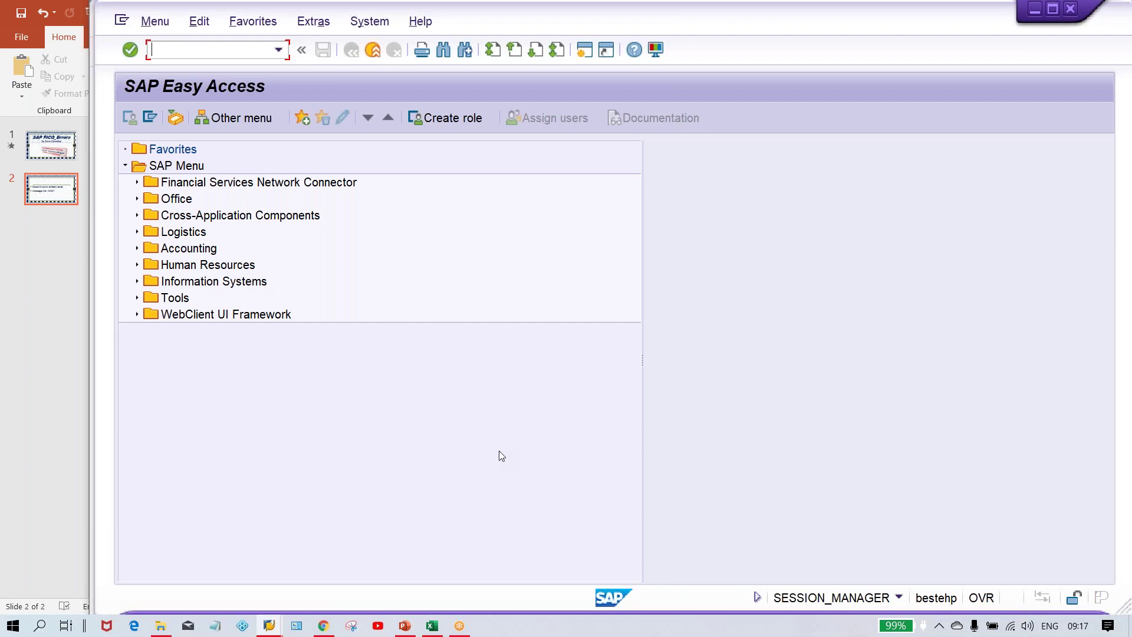
Step: Return to the customer intervals session and try to add interval 12 with from number 300 and to number 399
key("alt+Tab")
left_click(500, 169)
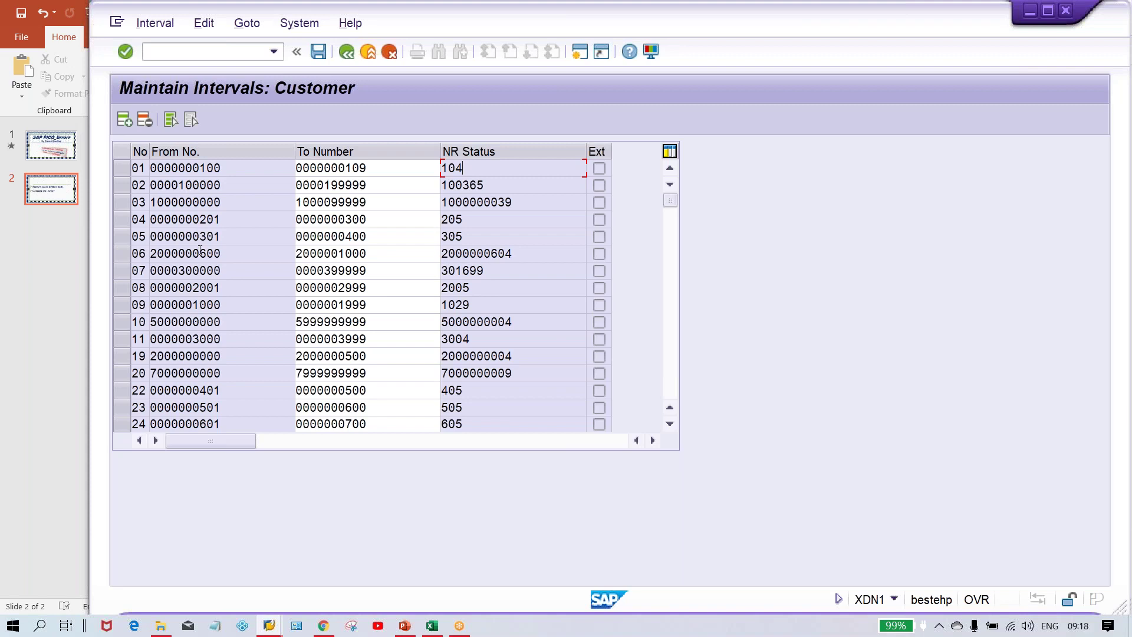
left_click(124, 121)
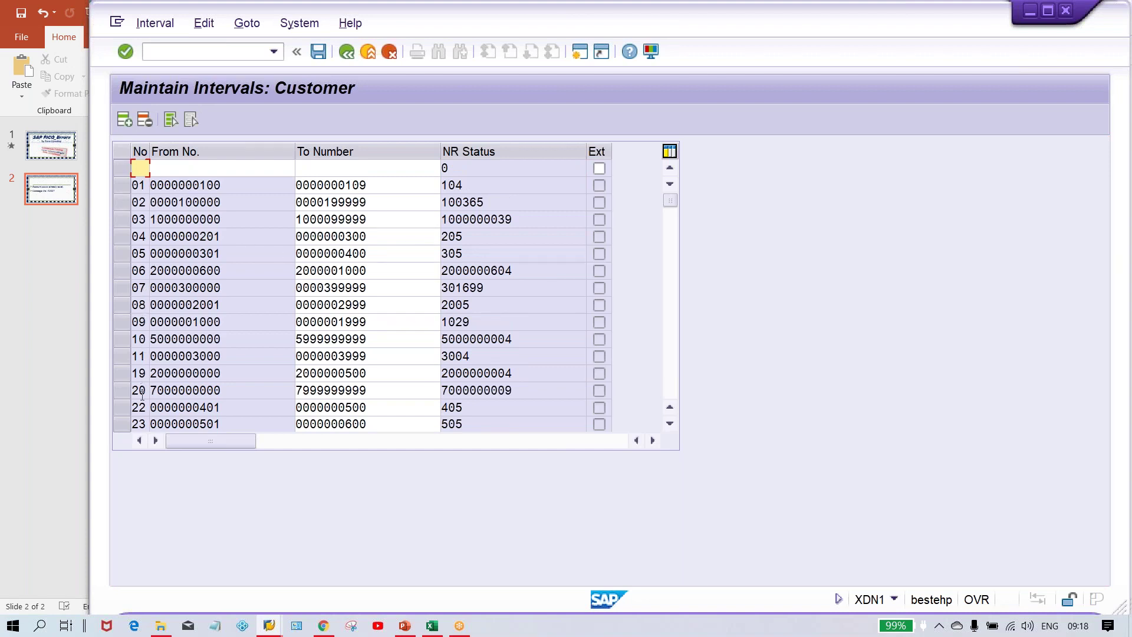
type("12")
left_click(222, 168)
type("300")
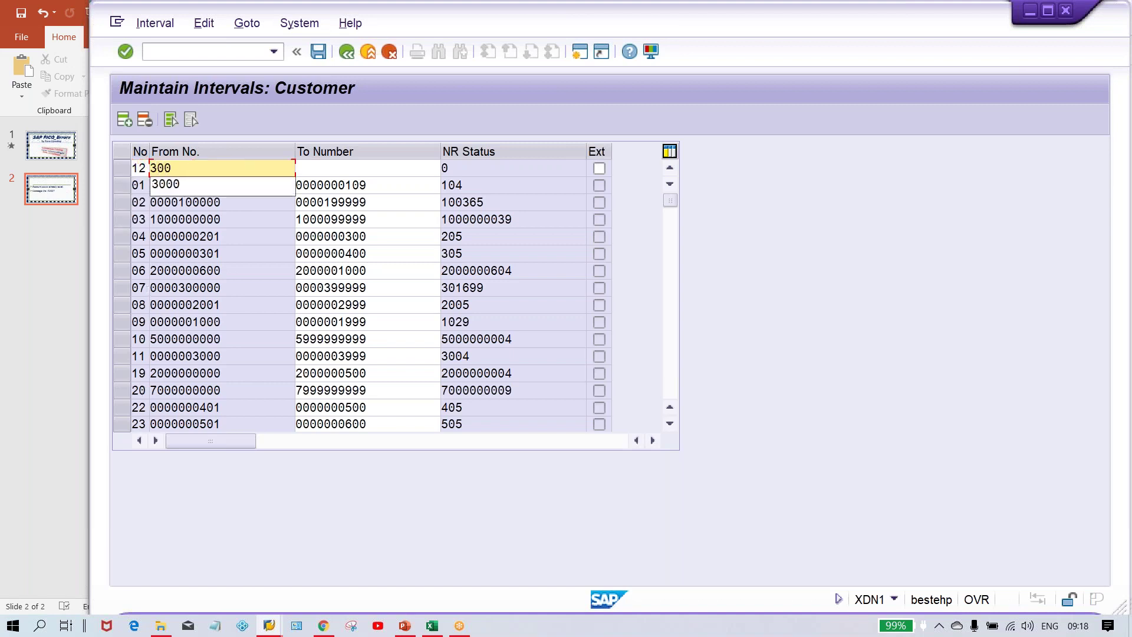
key("Tab")
type("399")
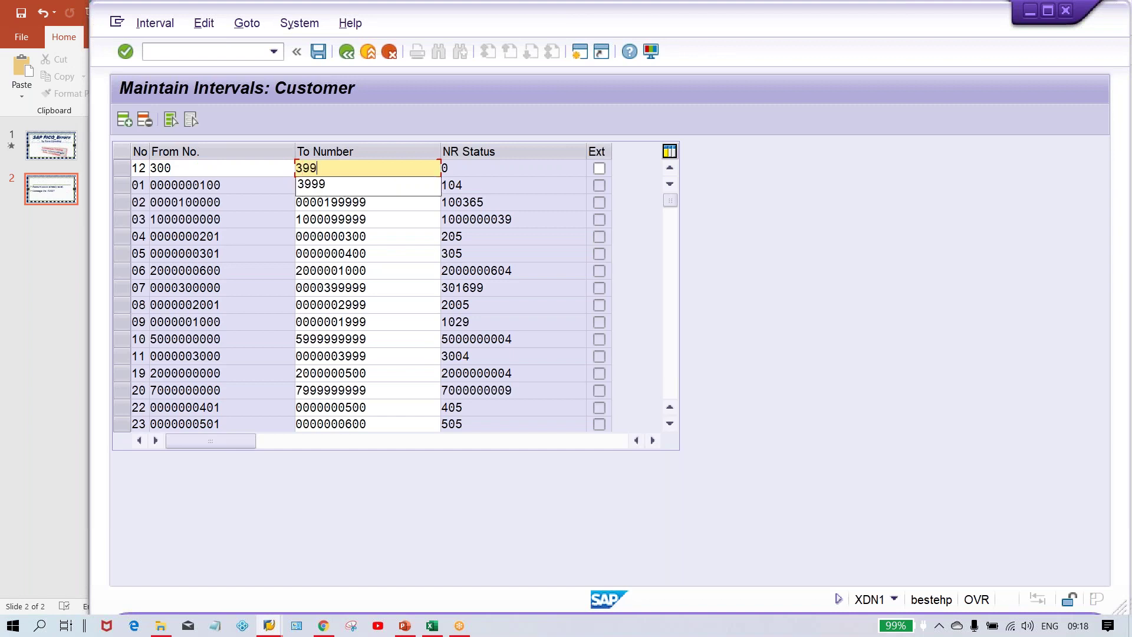
key("Return")
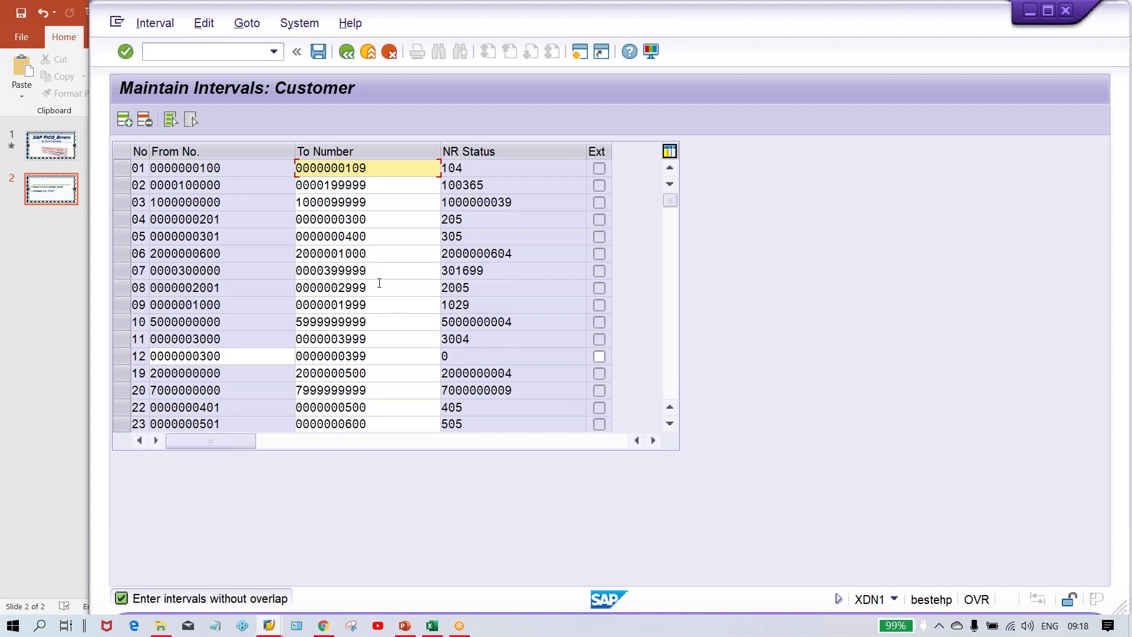
left_click(240, 355)
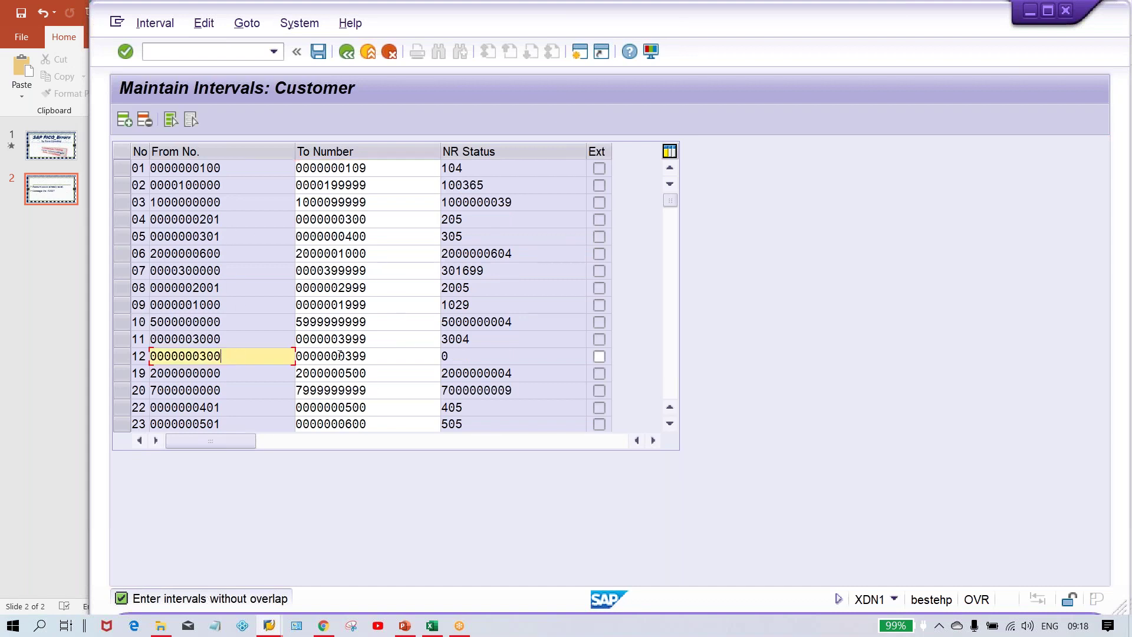
left_click(396, 355)
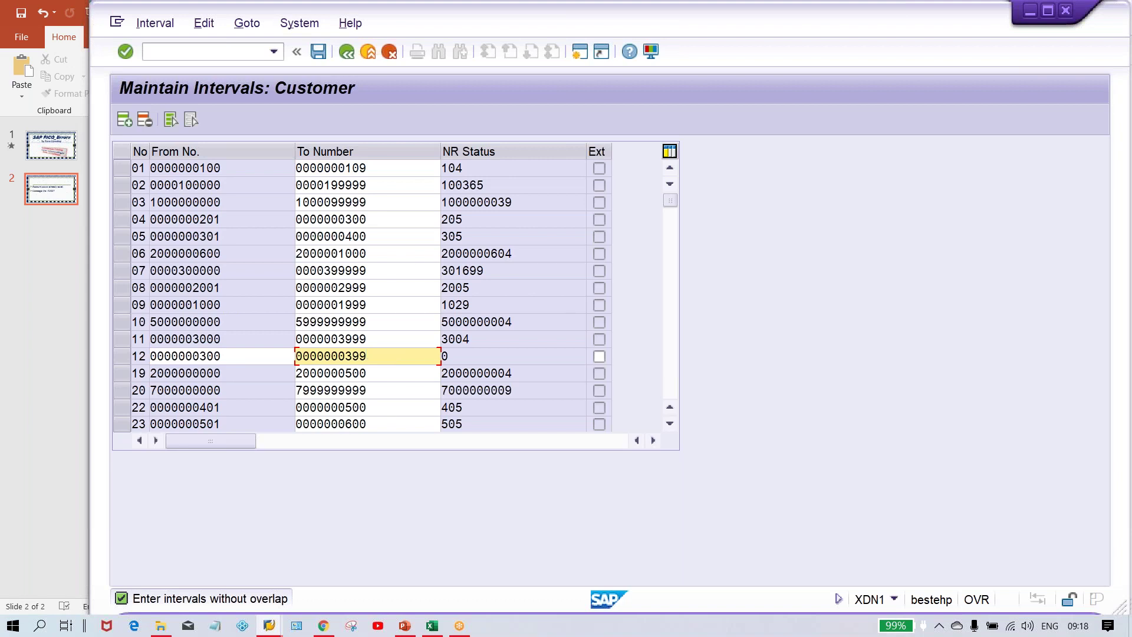
Step: Switch to the Excel workbook and enter the example ranges 1000 to 1999 in I5:J5 and 1500 to 2500 in I6:J6
left_click(436, 627)
type("1000")
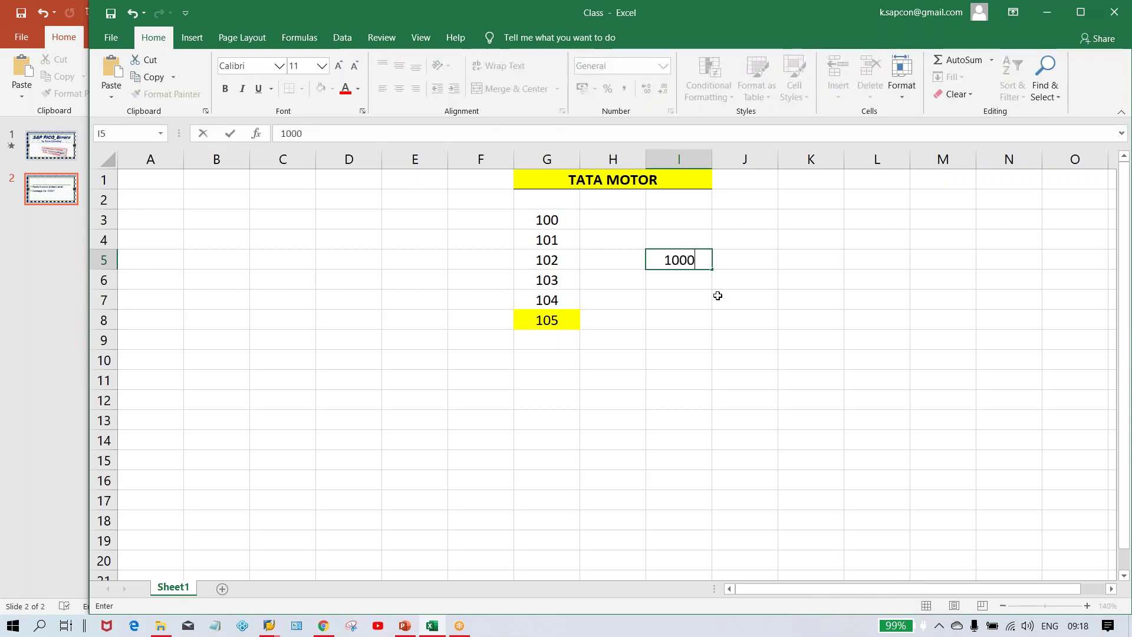
key("Tab")
type("1999")
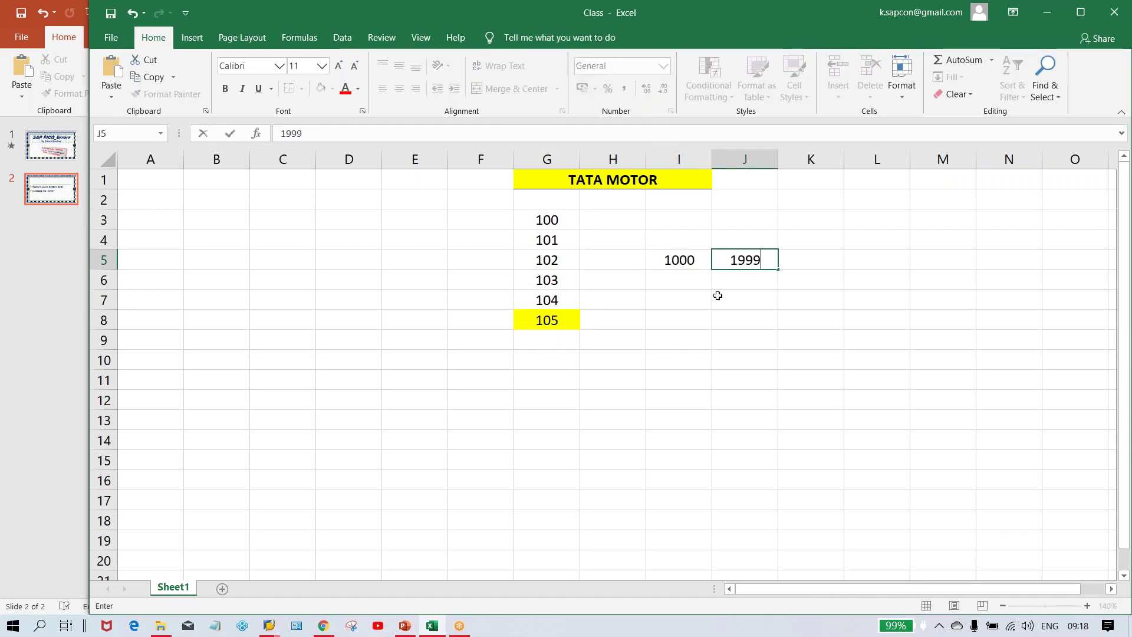
key("Return")
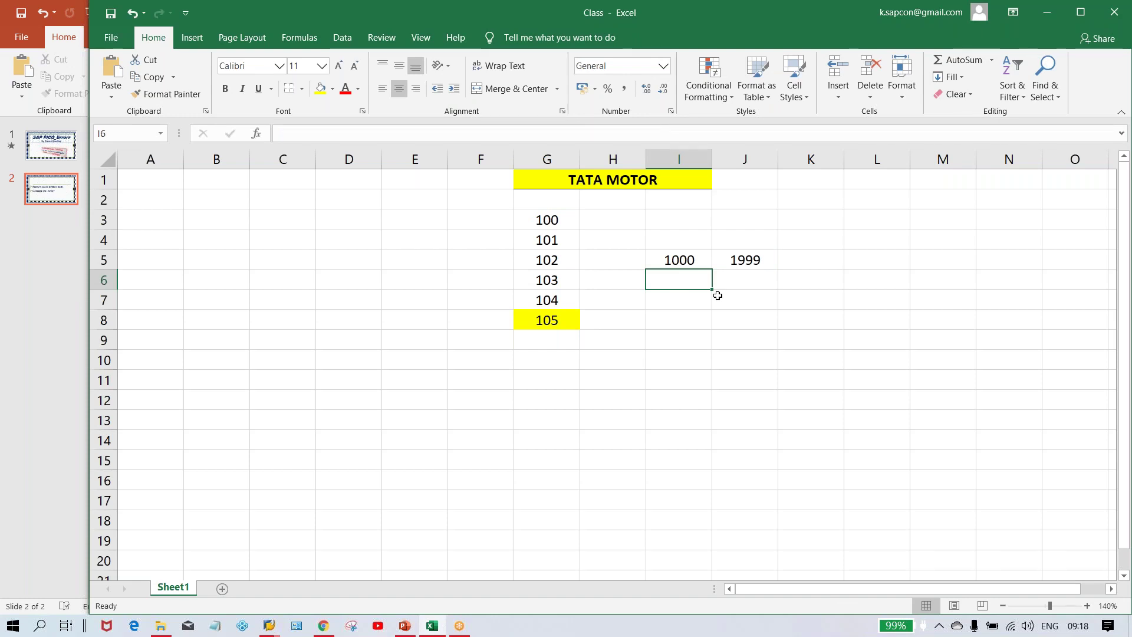
type("1500")
key("Tab")
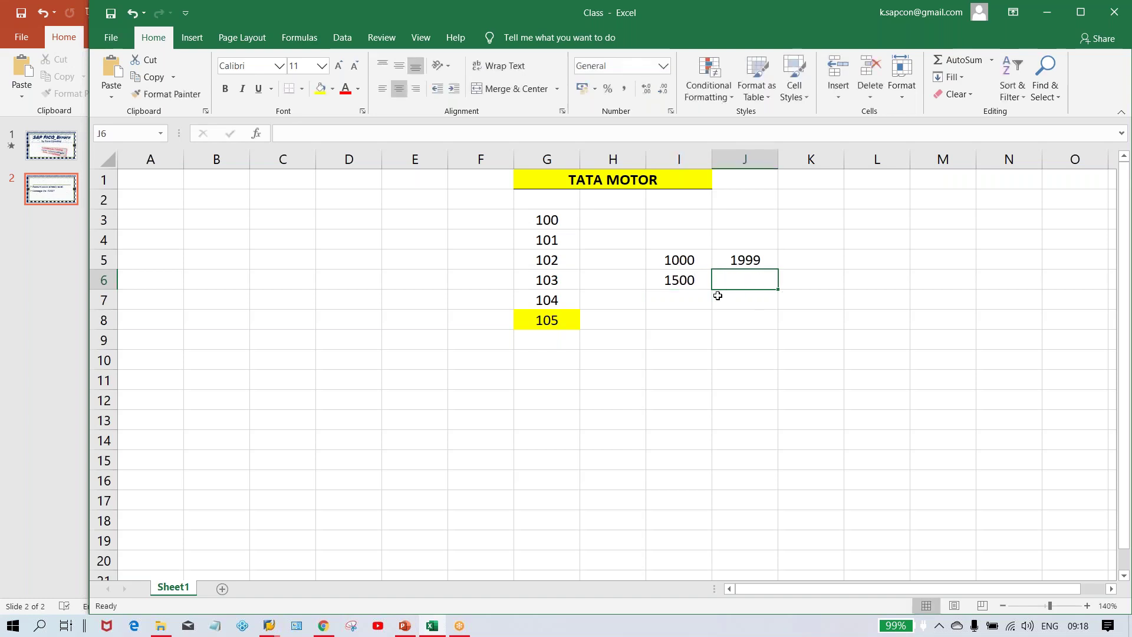
type("2500")
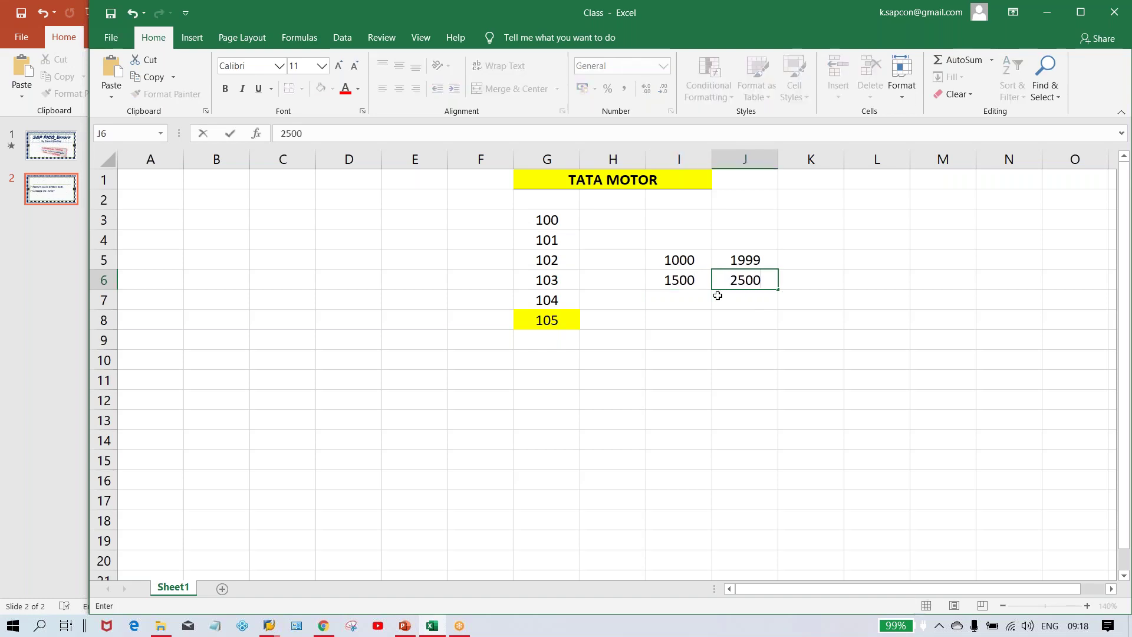
key("Return")
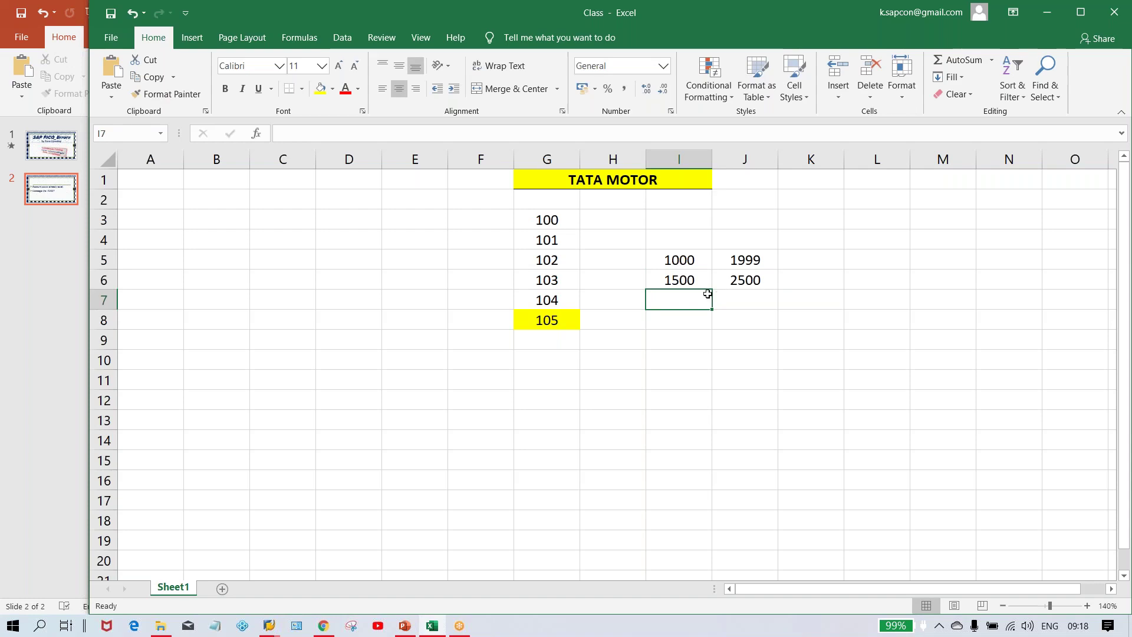
Step: Compare the two example ranges in I5:J6 for overlapping numbers
left_click_drag(691, 276, 732, 272)
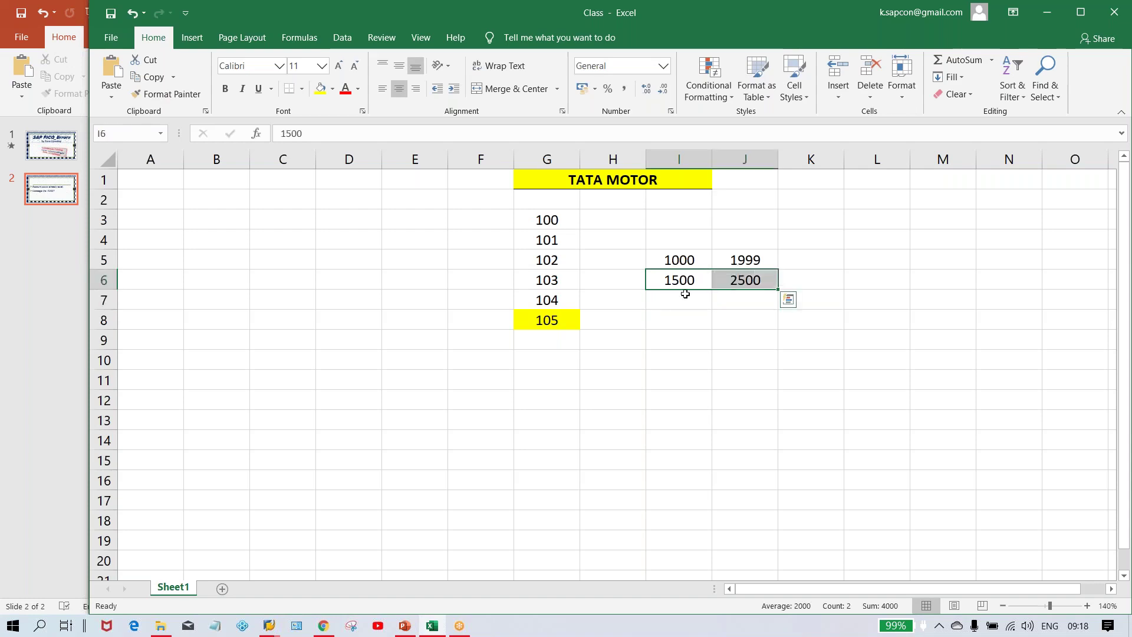
left_click(691, 253)
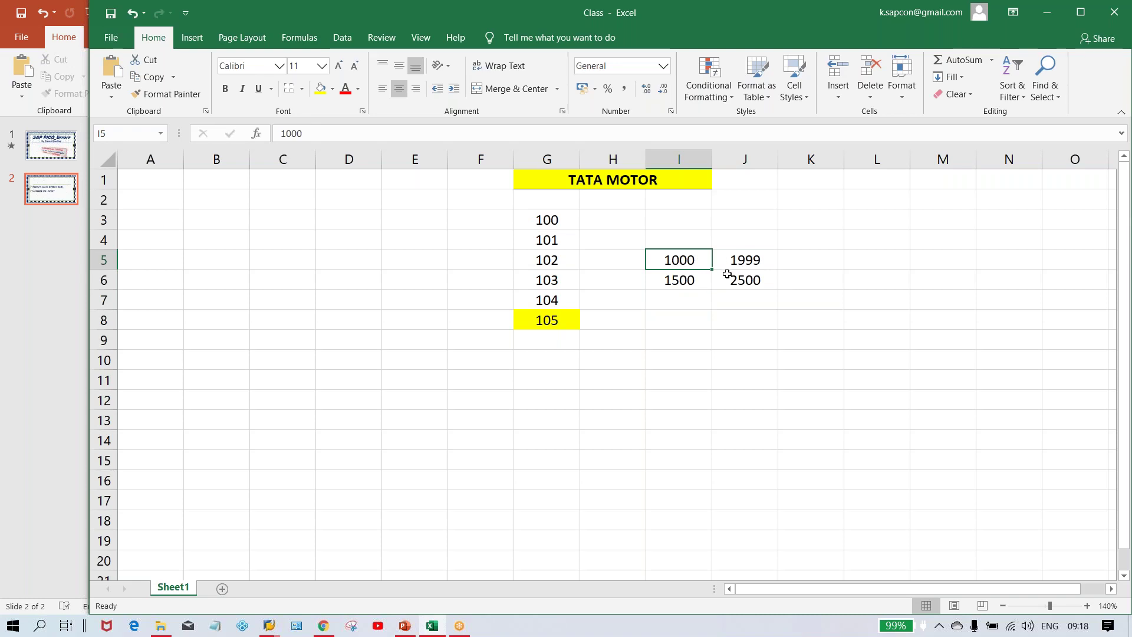
left_click_drag(699, 262, 737, 257)
left_click(684, 281)
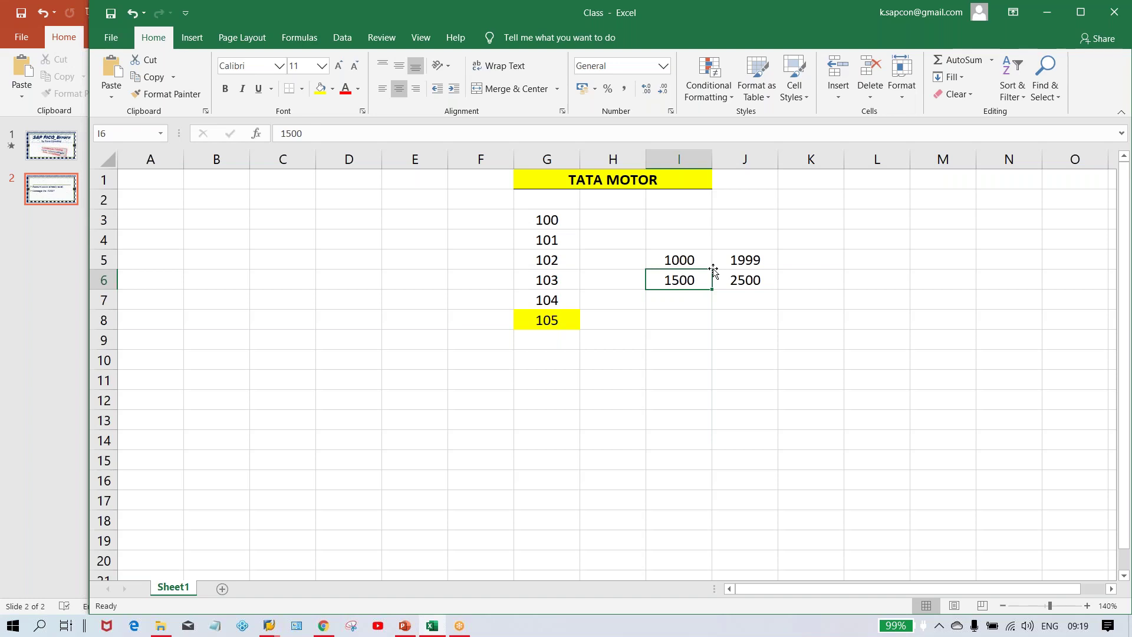
Step: Return to the SAP customer intervals session and select the row of interval 02 to review its range
key("alt+Tab")
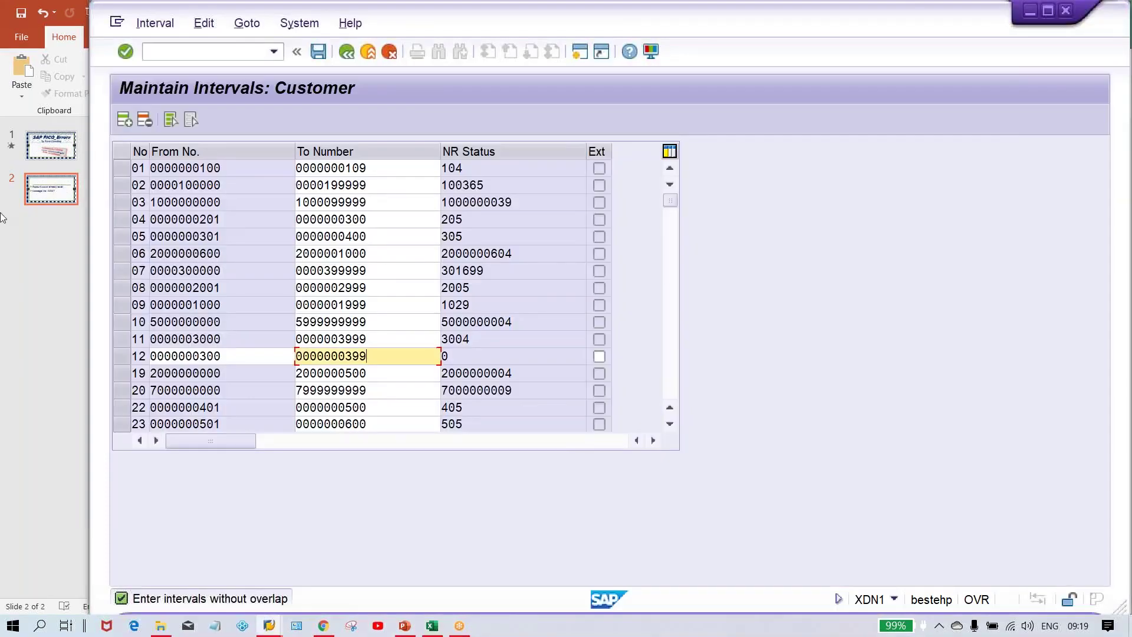
left_click(273, 185)
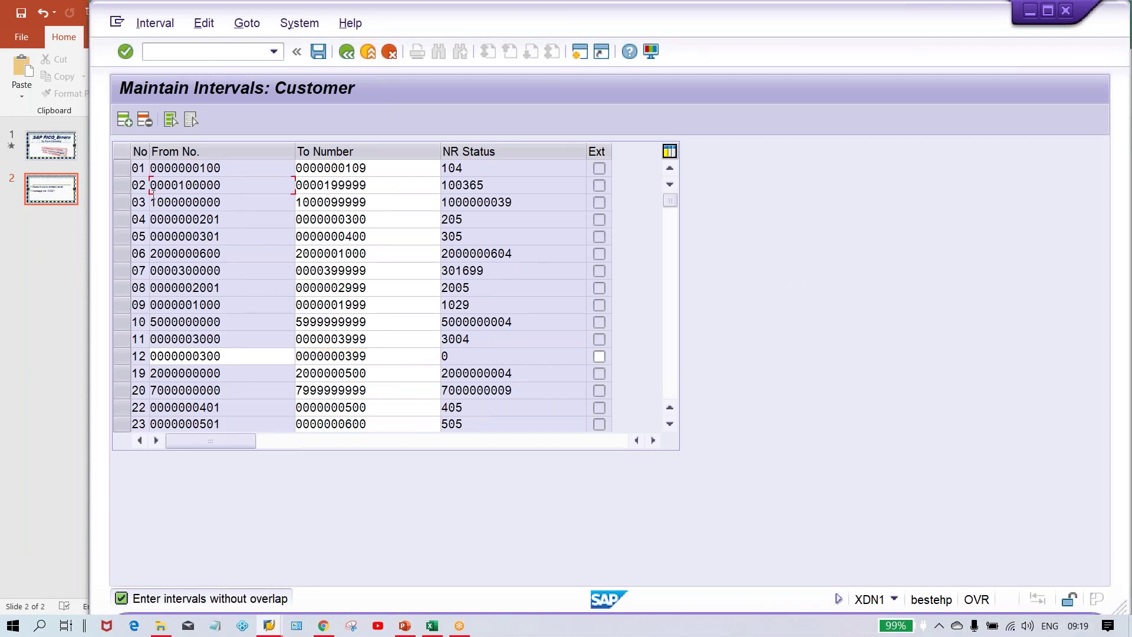
left_click(122, 187)
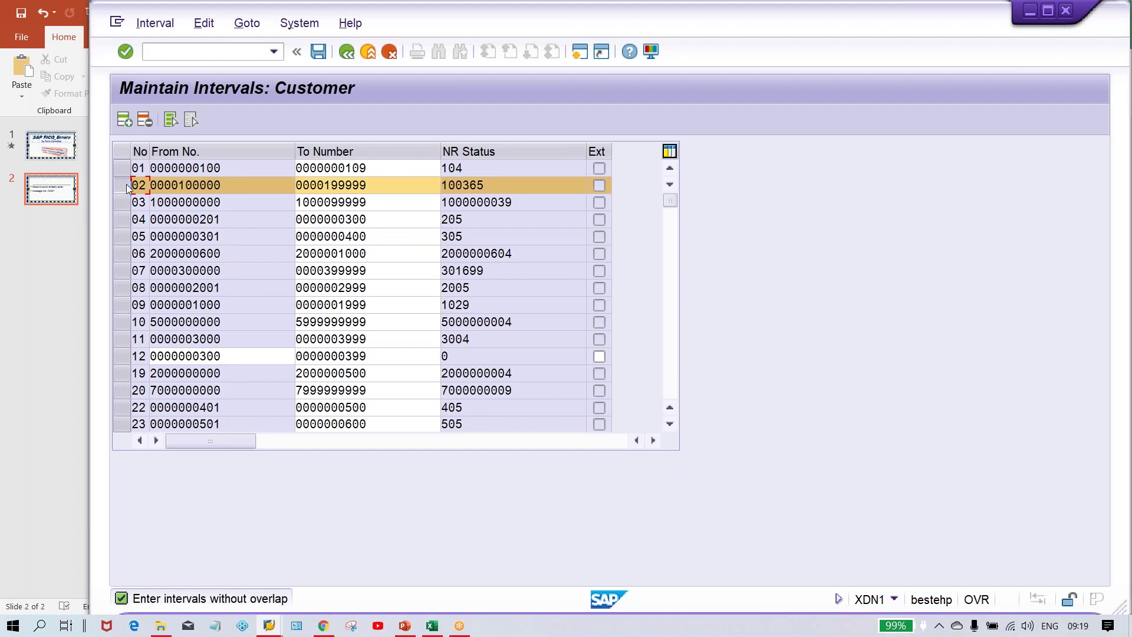
Step: Switch to the account group assignment session, set TM11's number range to 02, and save it with the proposed customizing request
left_click(272, 628)
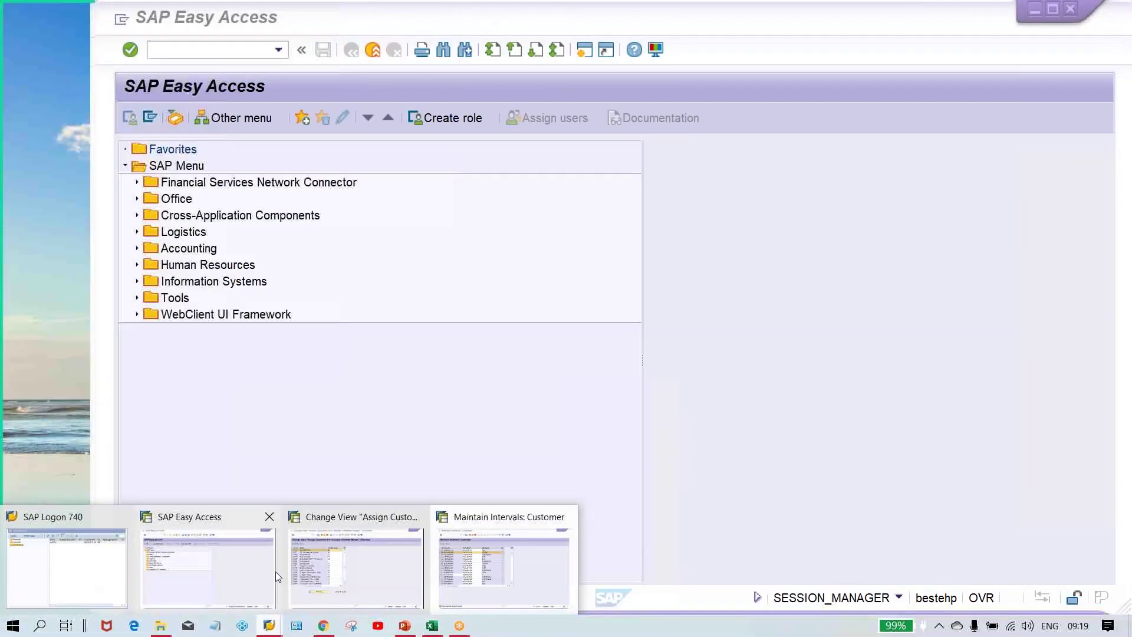
mouse_move(324, 571)
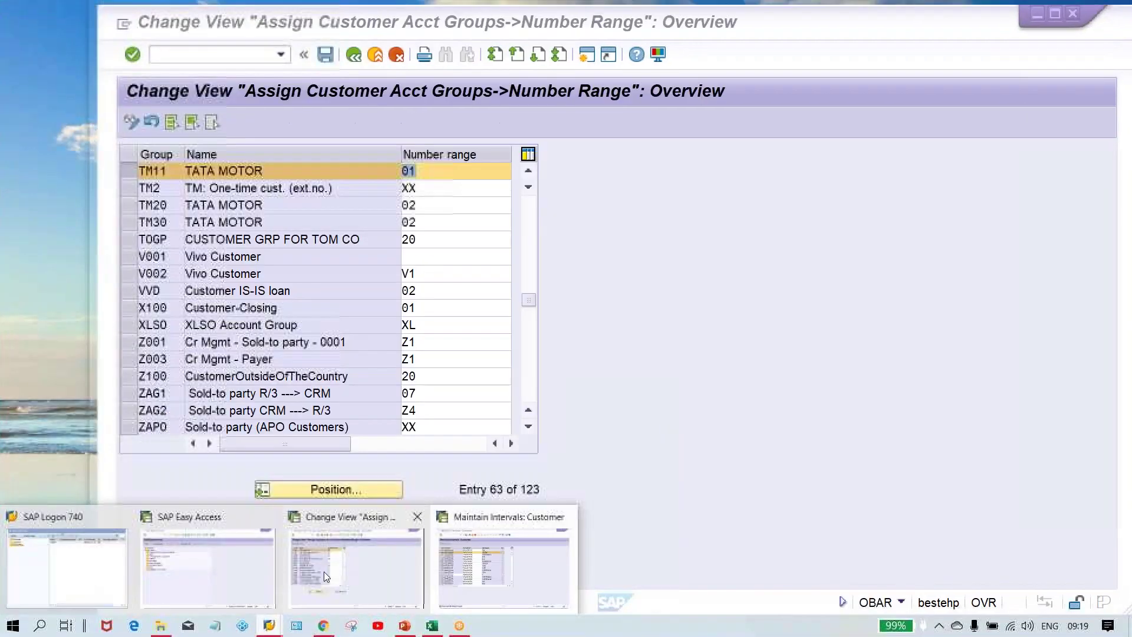
left_click(360, 565)
type("02")
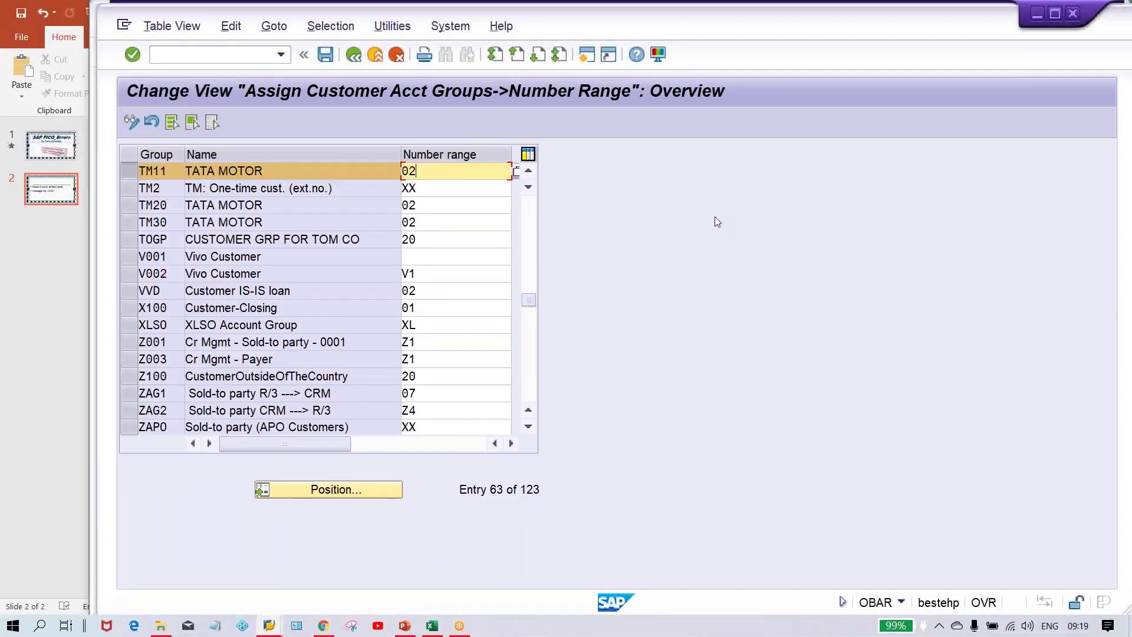
key("ctrl+s")
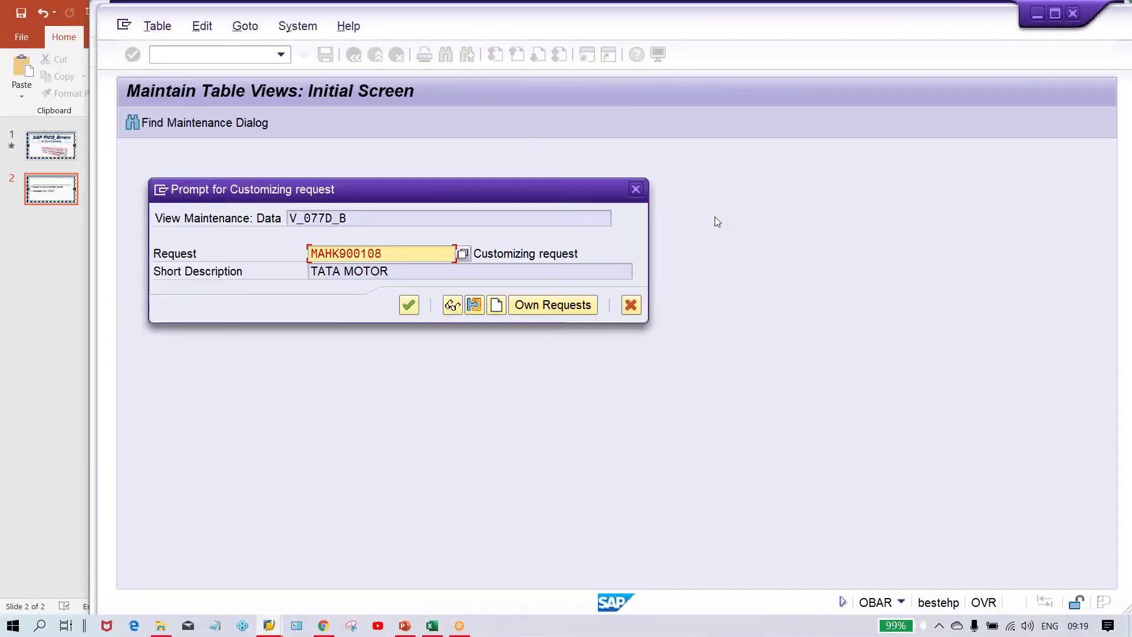
key("Return")
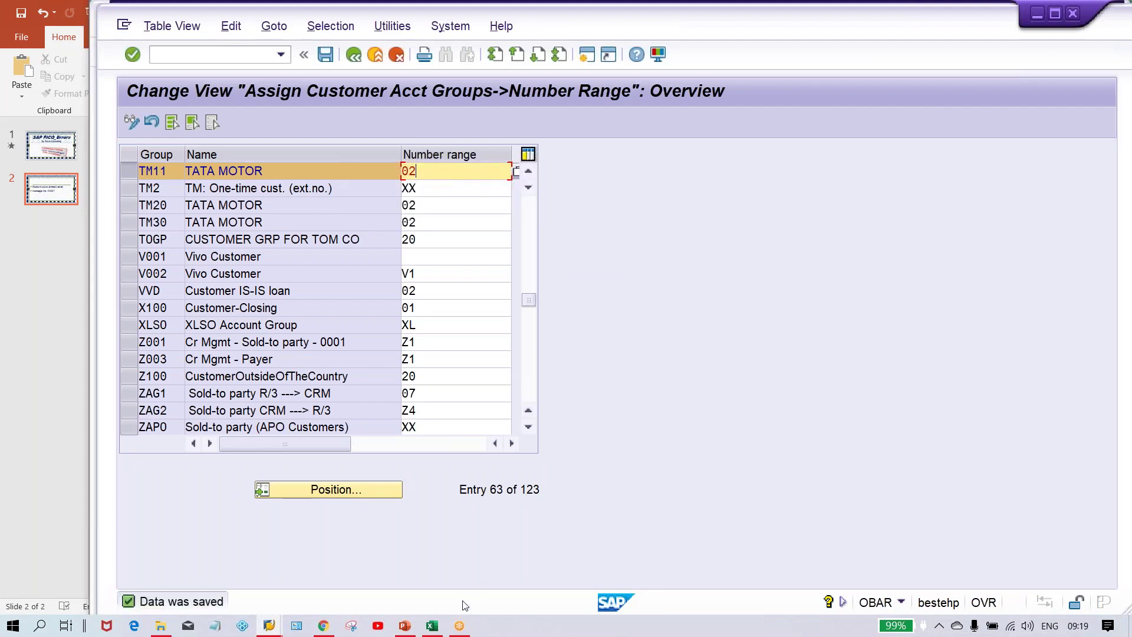
Step: In the free SAP Easy Access session, start transaction XD01 and accept account group TATA MOTOR with company code TM11
left_click(269, 624)
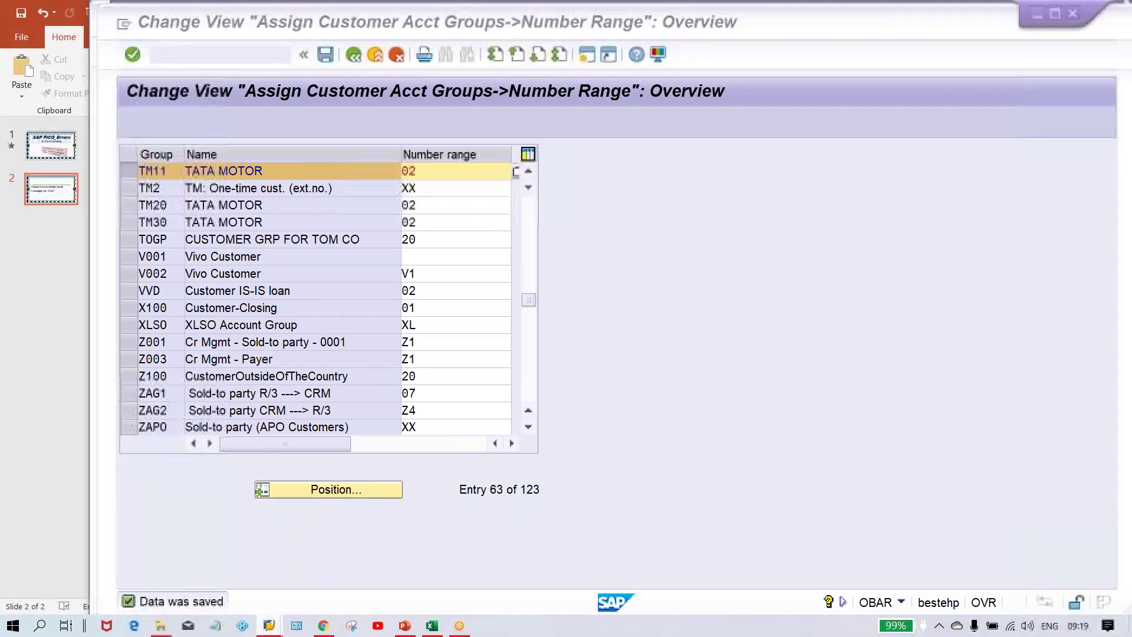
left_click(235, 585)
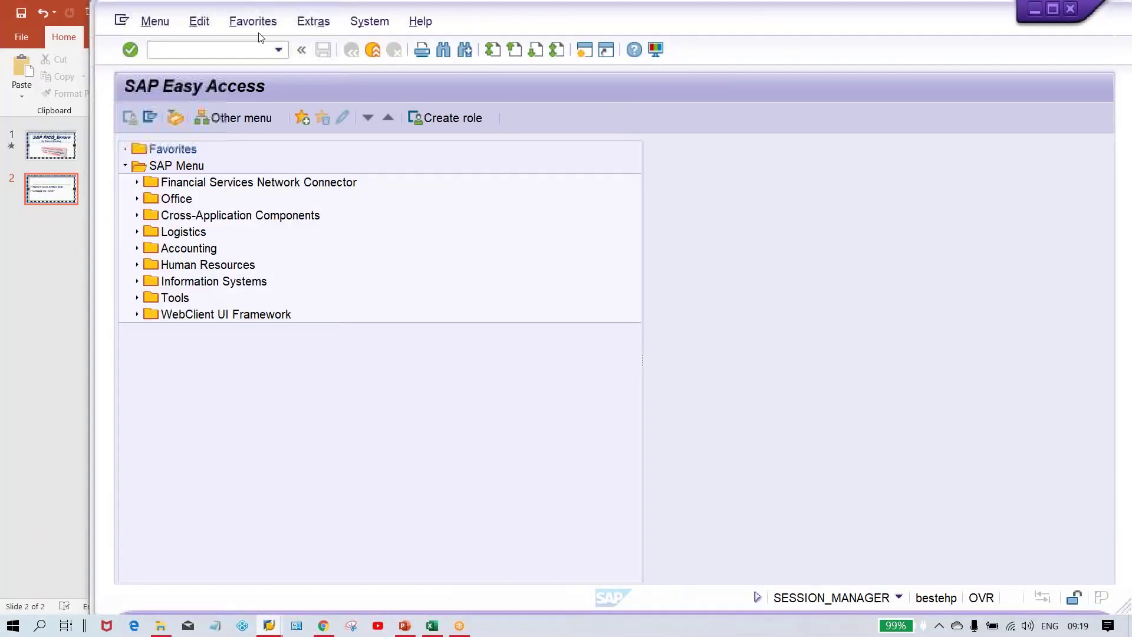
type("XD01")
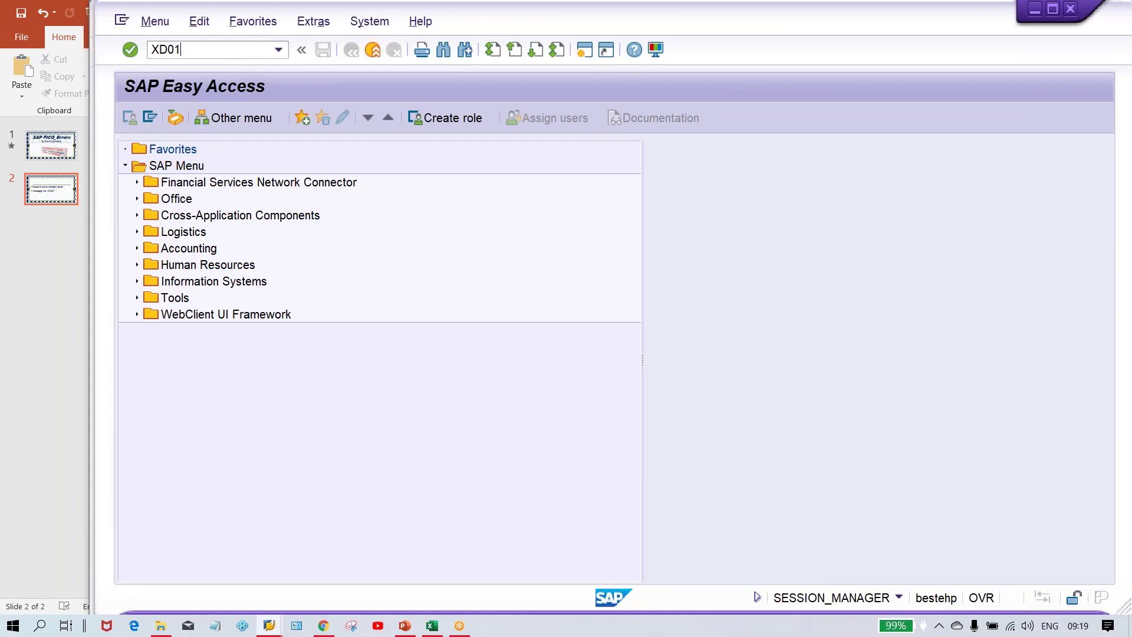
key("Return")
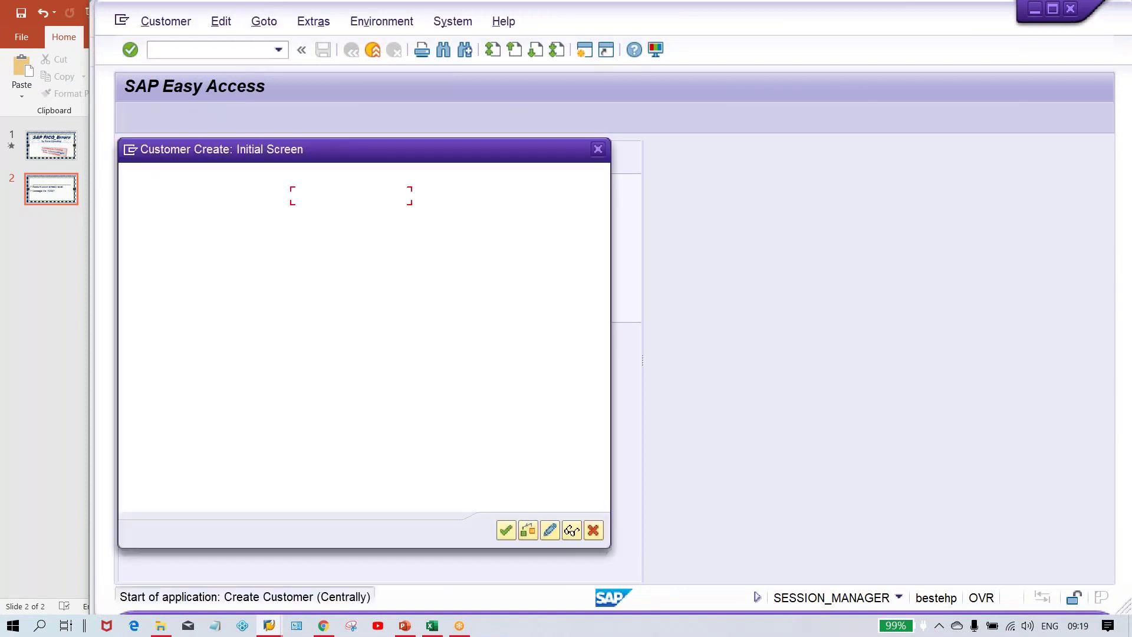
key("Return")
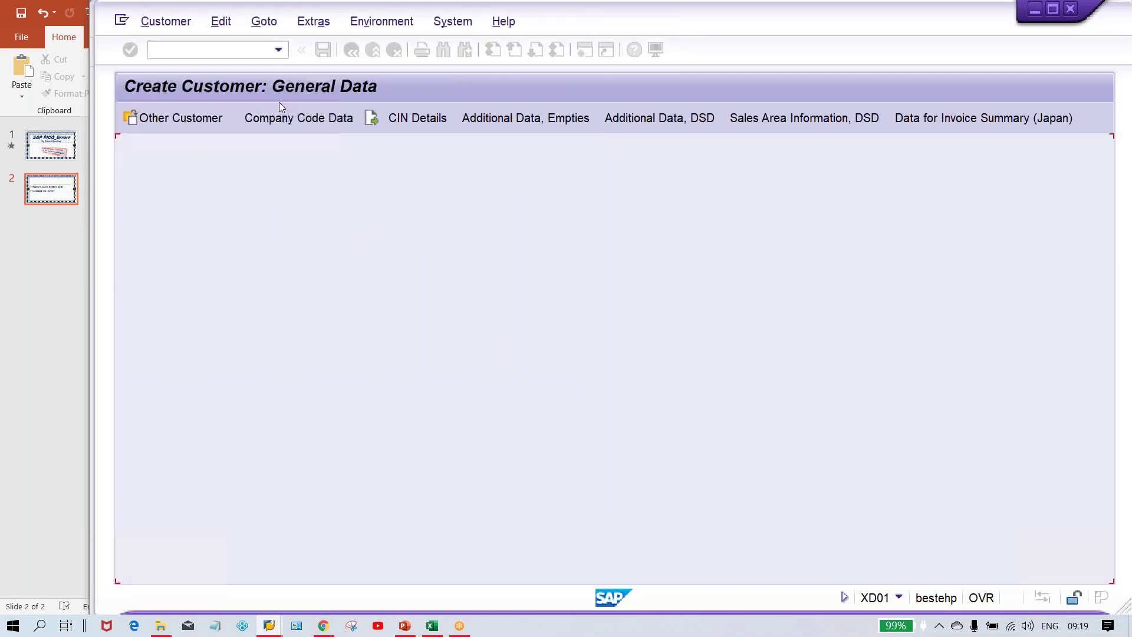
Step: Fill in the new customer's general data with the name CUSTOMER_TEST1 and country IN
key("Tab")
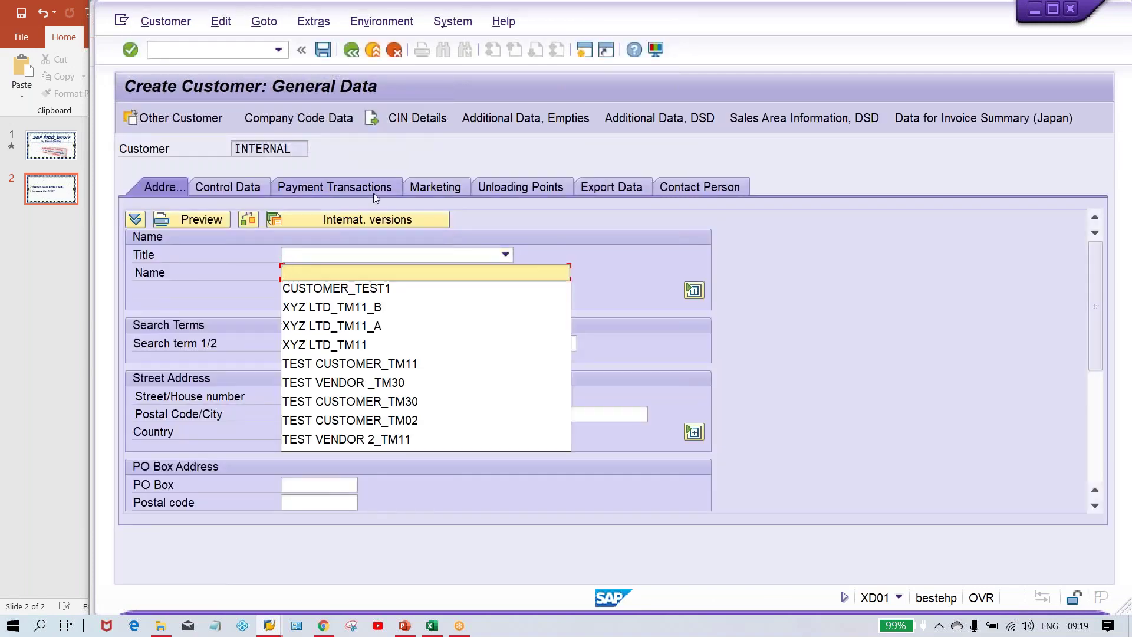
key("Down")
key("Return")
key("Down")
key("Down")
key("Down")
key("Down")
key("Down")
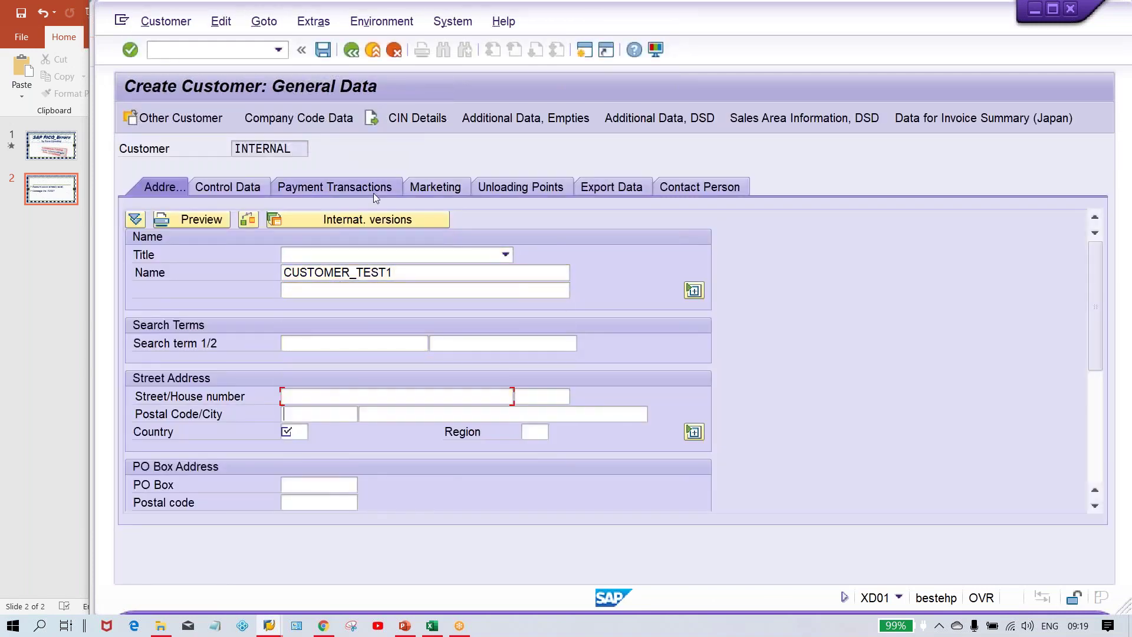
key("Down")
key("Return")
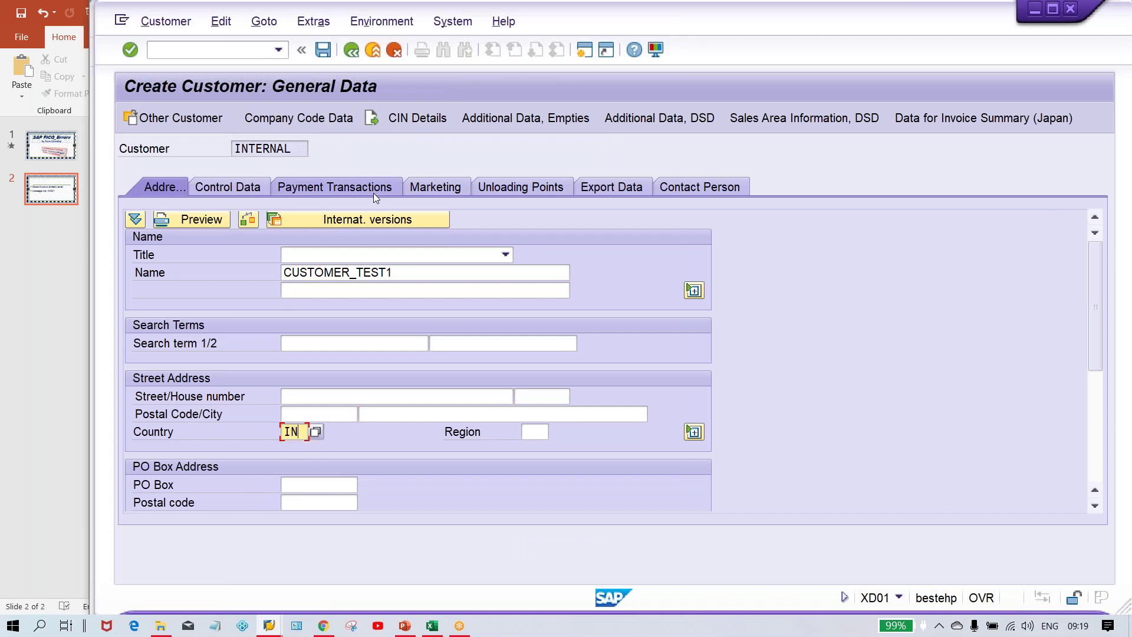
Step: In the company code data, set the reconciliation account to 1005 and save the new customer
left_click(341, 120)
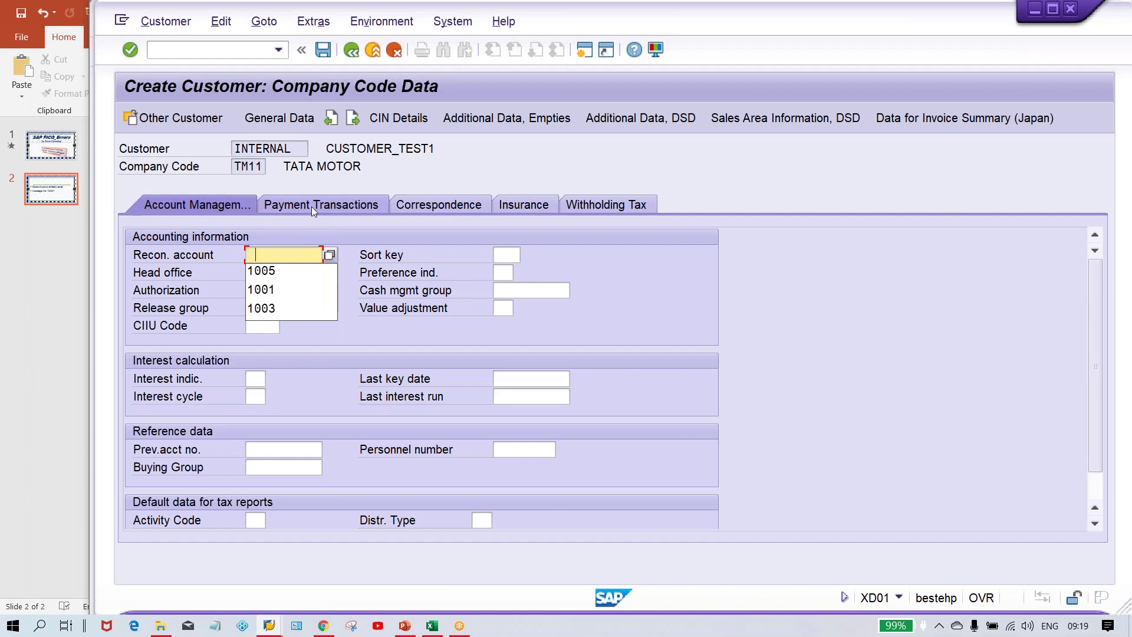
key("Down")
key("Return")
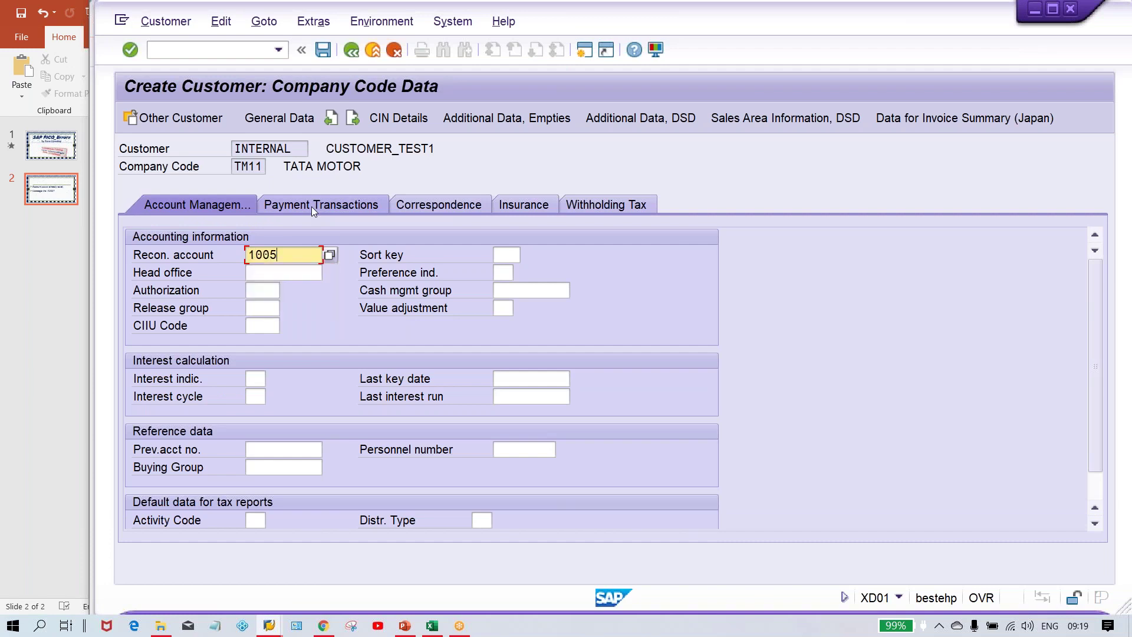
key("Return")
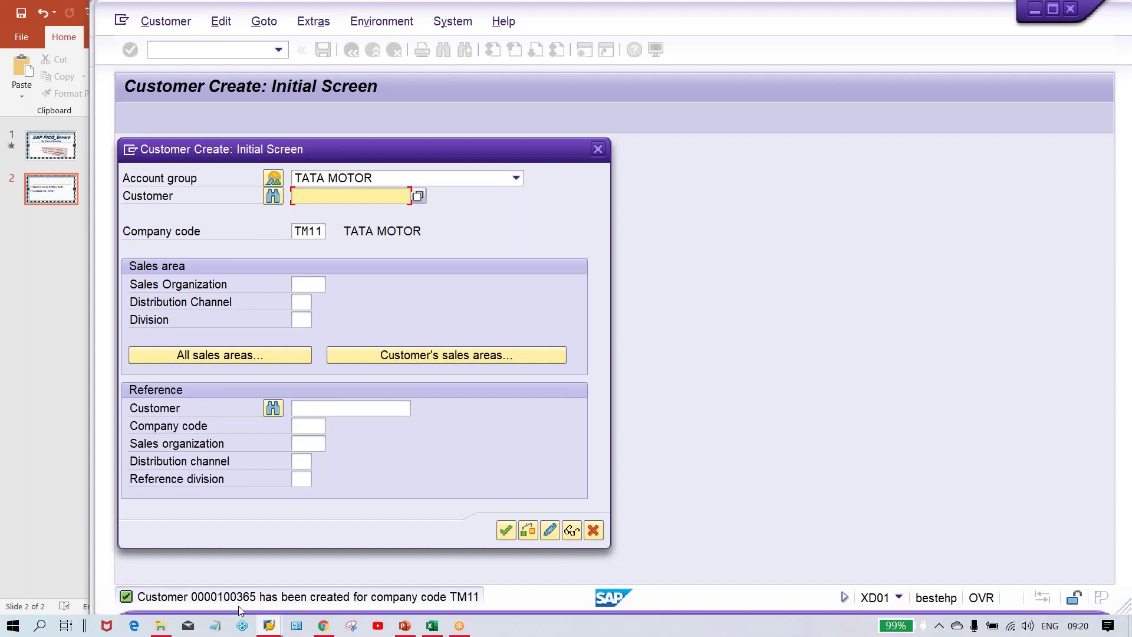
Step: Switch to the customer intervals session and check interval 02's To Number and NR Status
key("alt+Tab")
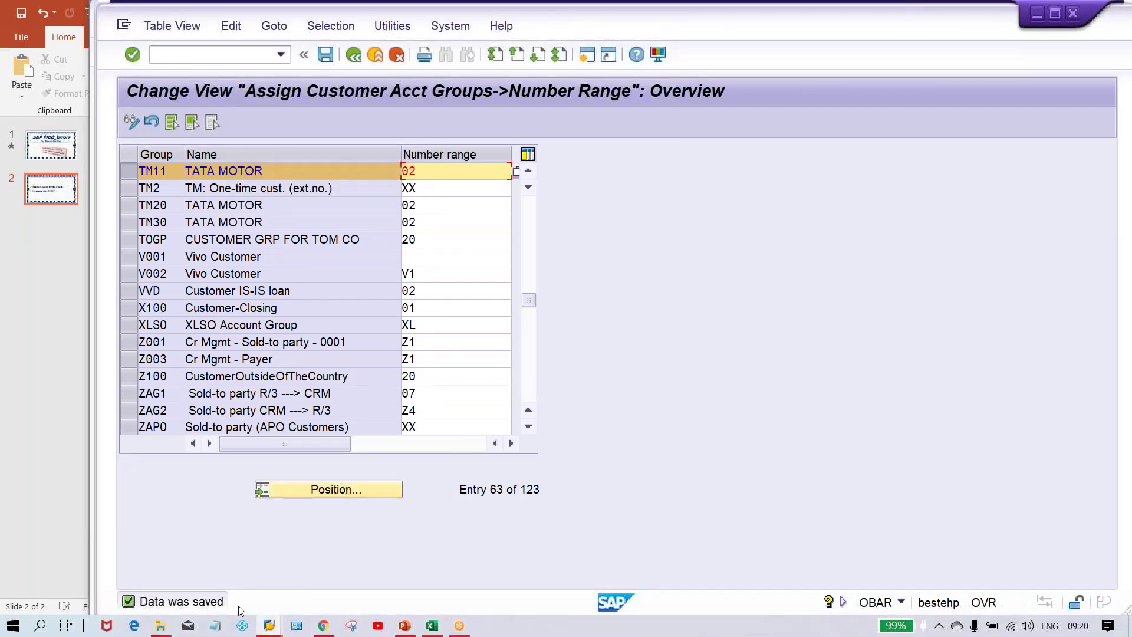
key("alt+Tab")
key("alt+Tab")
key("alt+Tab")
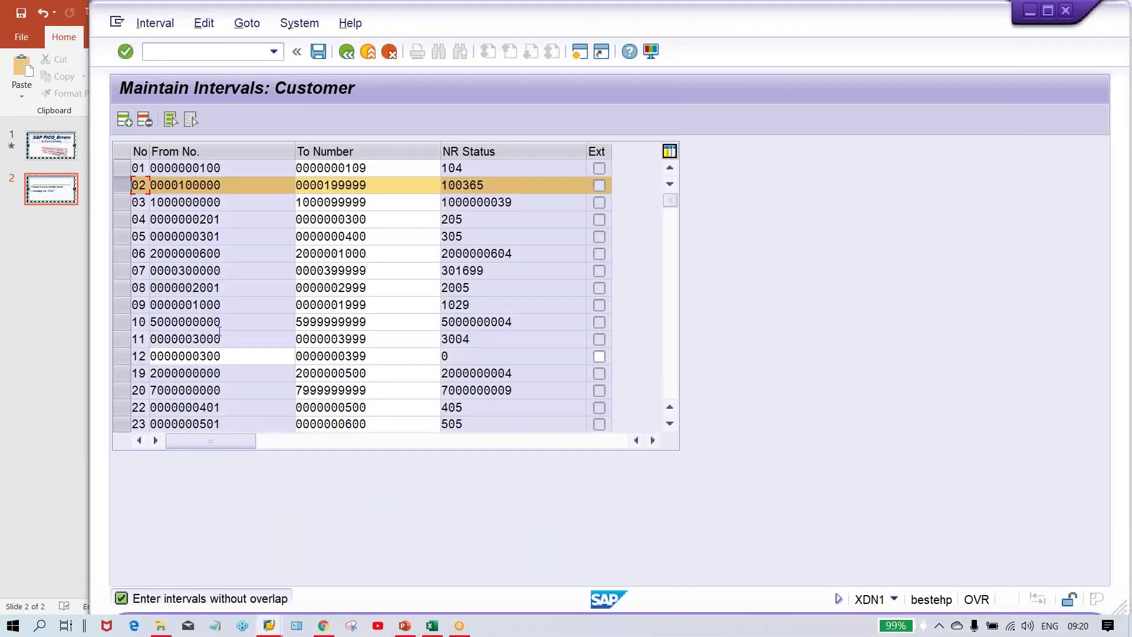
key("Tab")
left_click(374, 190)
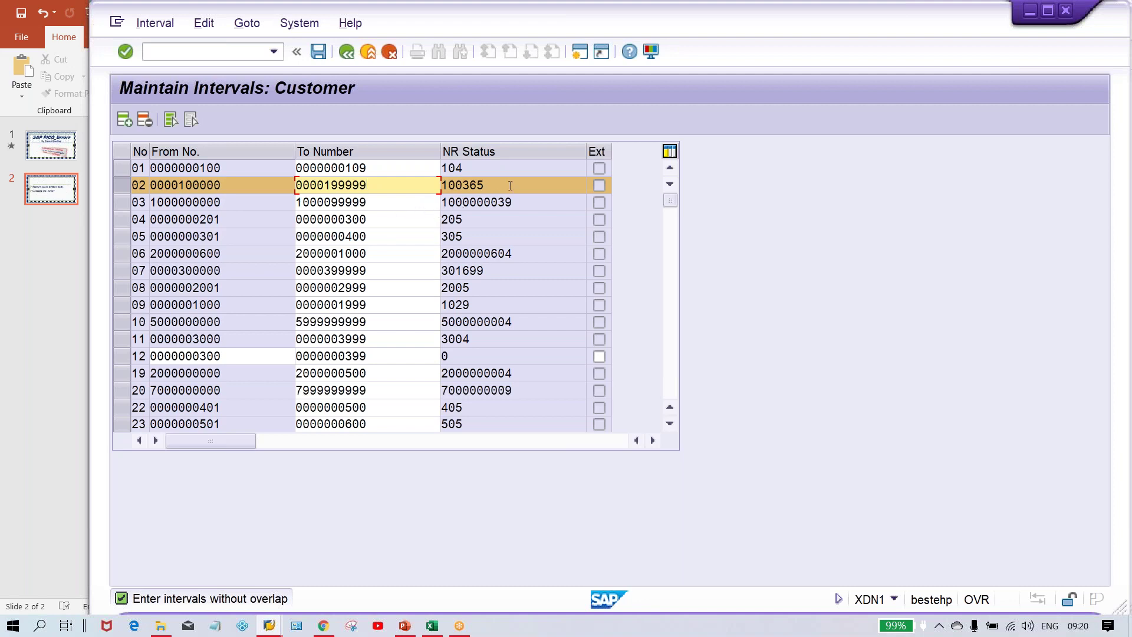
key("Tab")
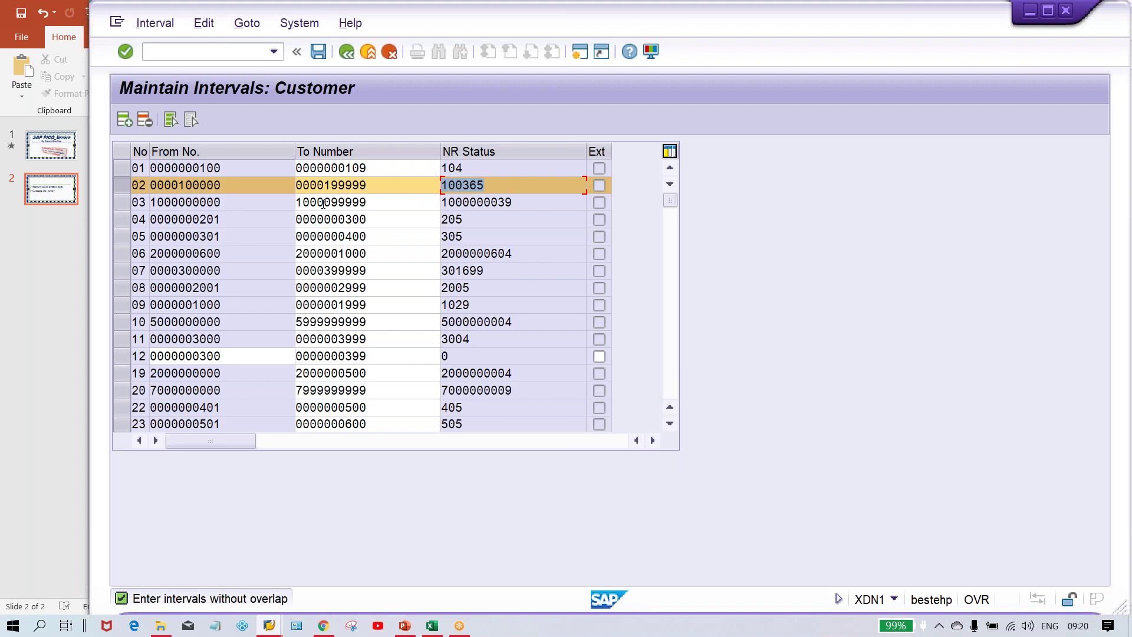
Step: Return to the customer creation session to check the number assigned to the new customer
key("alt+Tab")
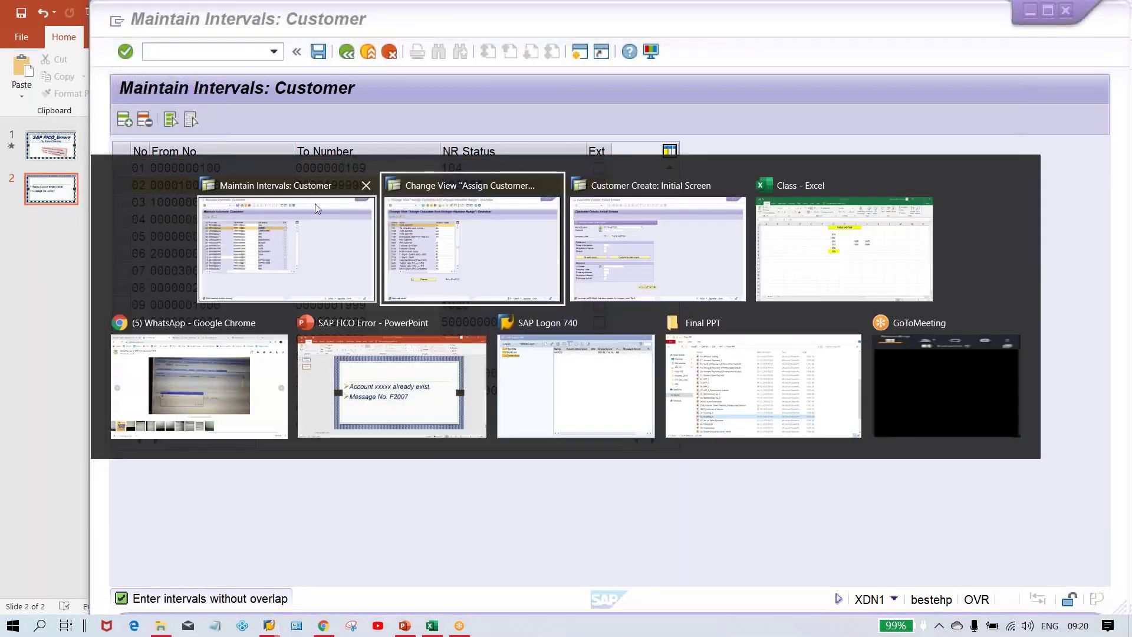
key("alt+shift+Tab")
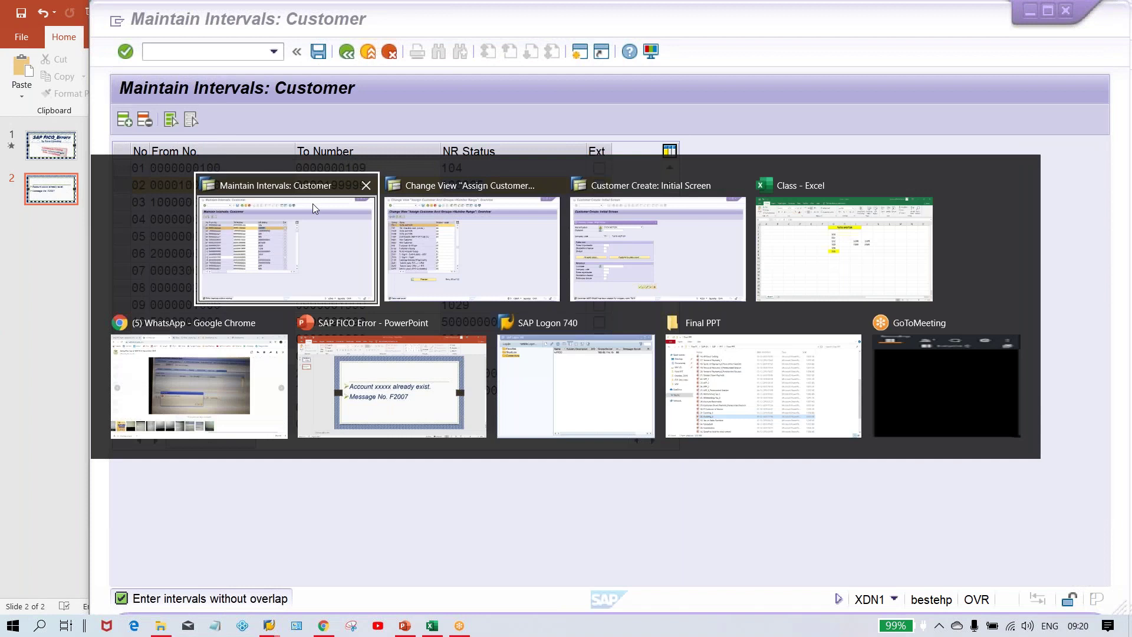
key("alt+Tab")
key("alt+Tab")
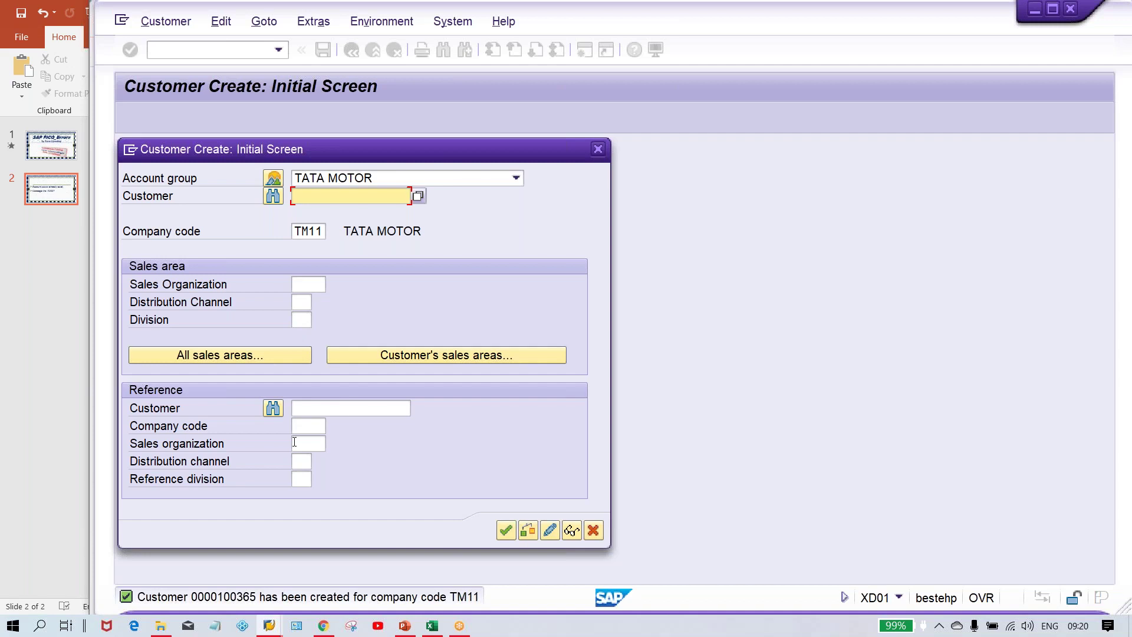
Step: Go back to the customer intervals session and highlight interval 02's NR Status value to compare it with the new customer number
key("alt+Tab")
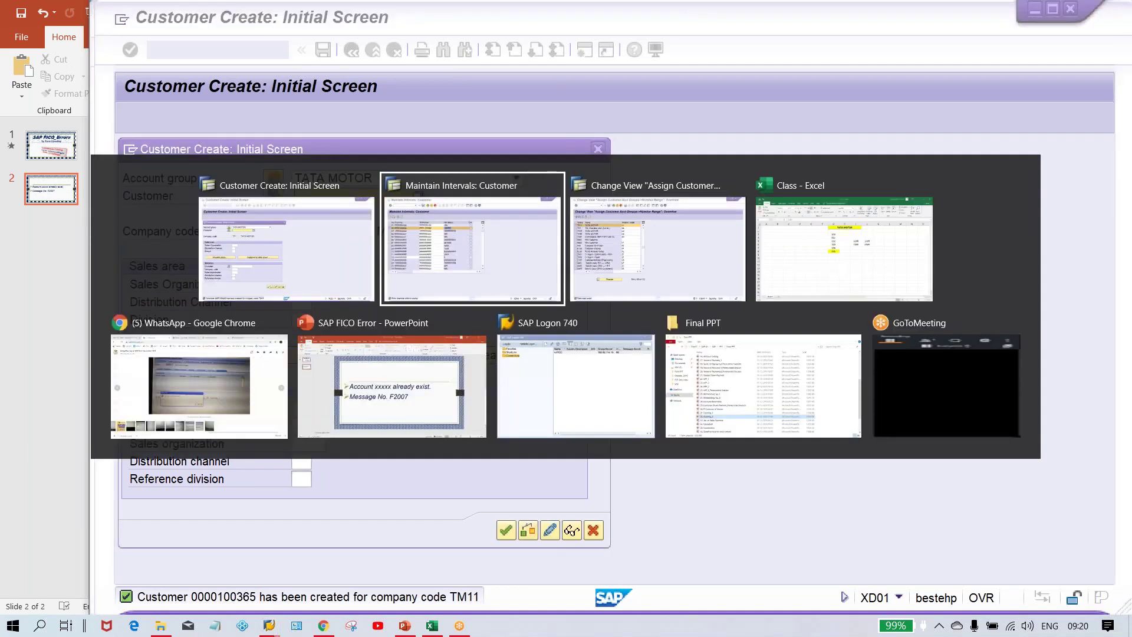
key("alt+Tab")
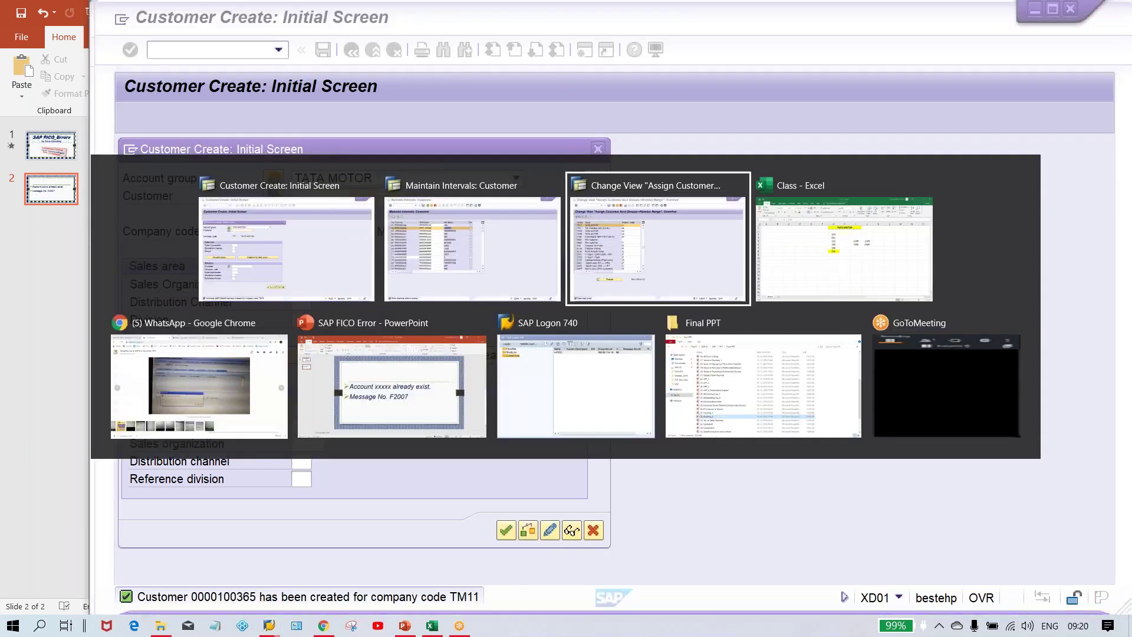
key("alt+shift+Tab")
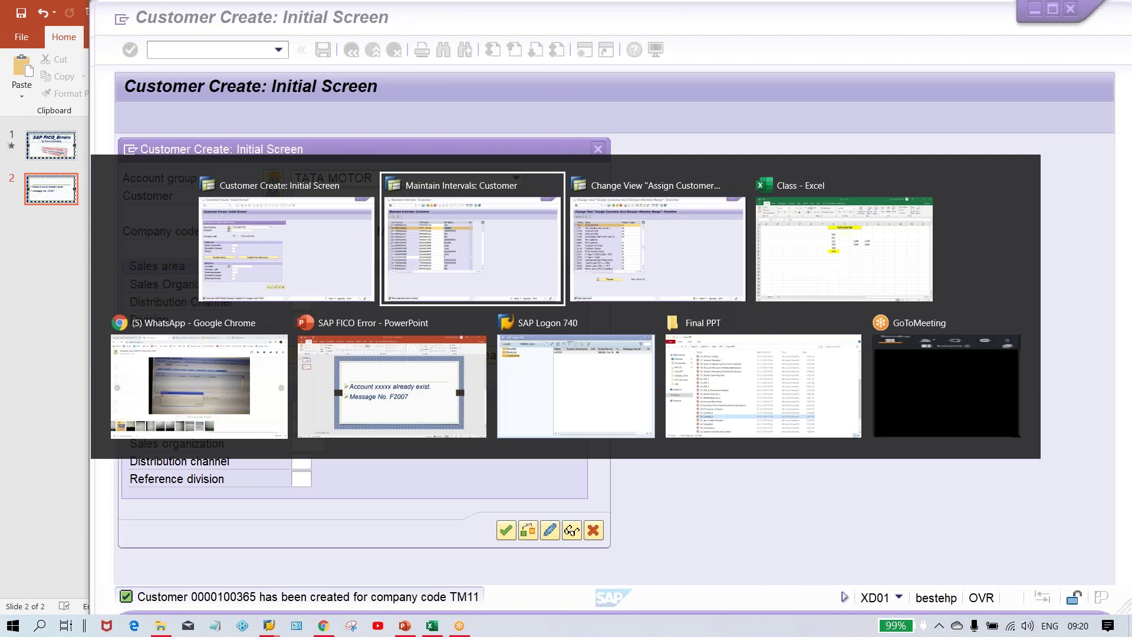
key("alt")
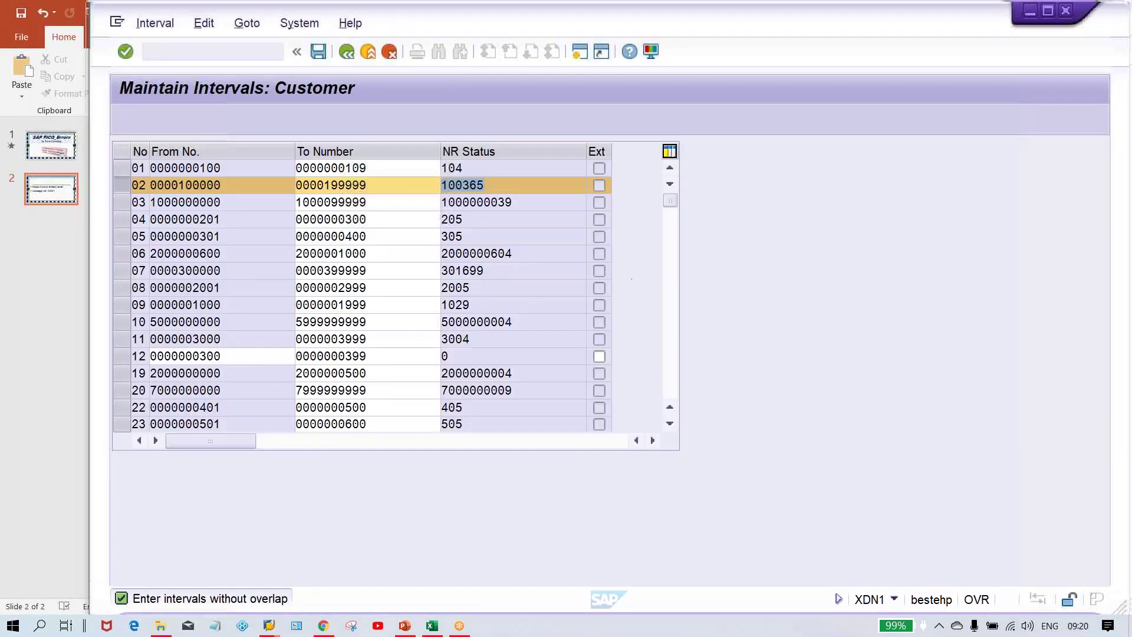
left_click(497, 186)
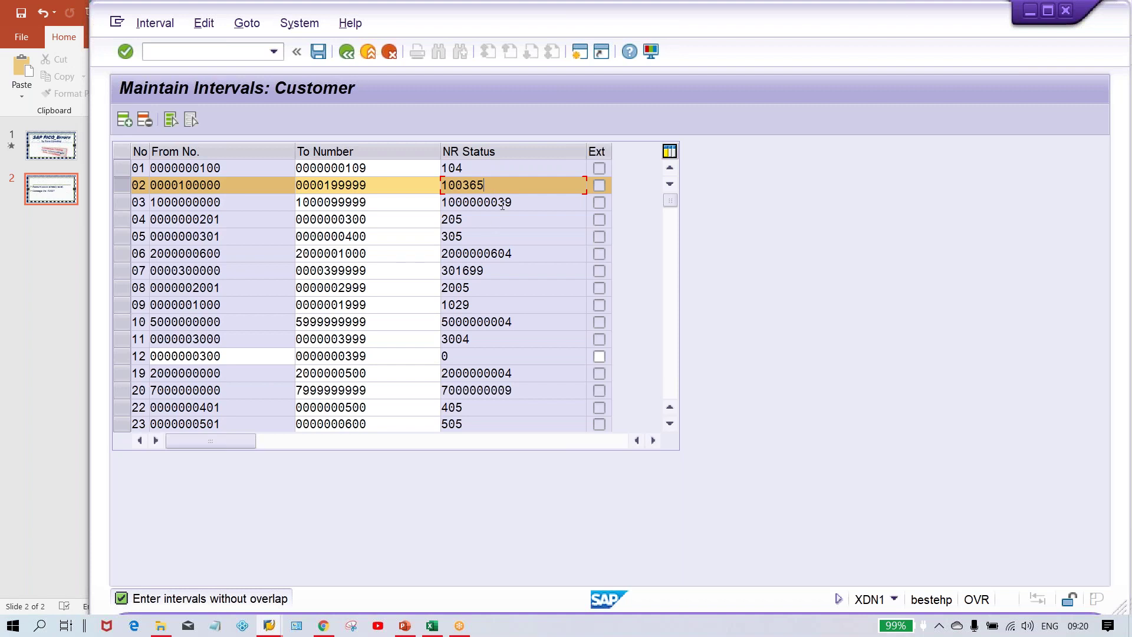
left_click_drag(507, 185, 442, 185)
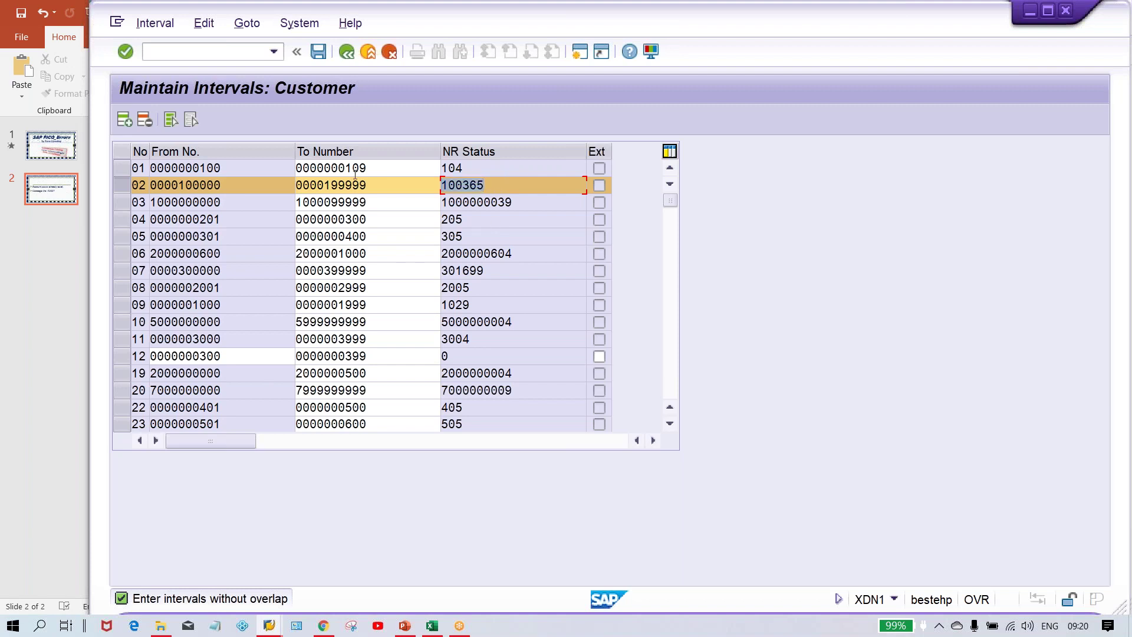